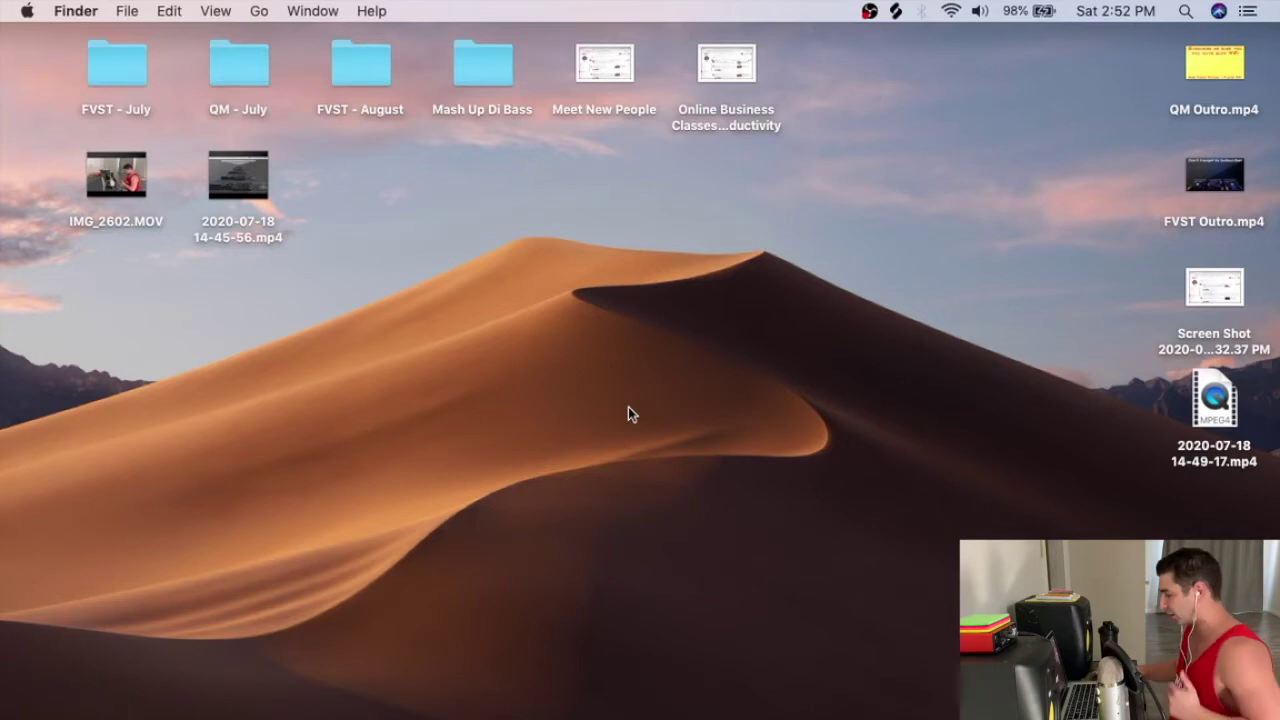
Step: Switch to OBS and bring the LineIn window forward to view its input and output devices
click(955, 705)
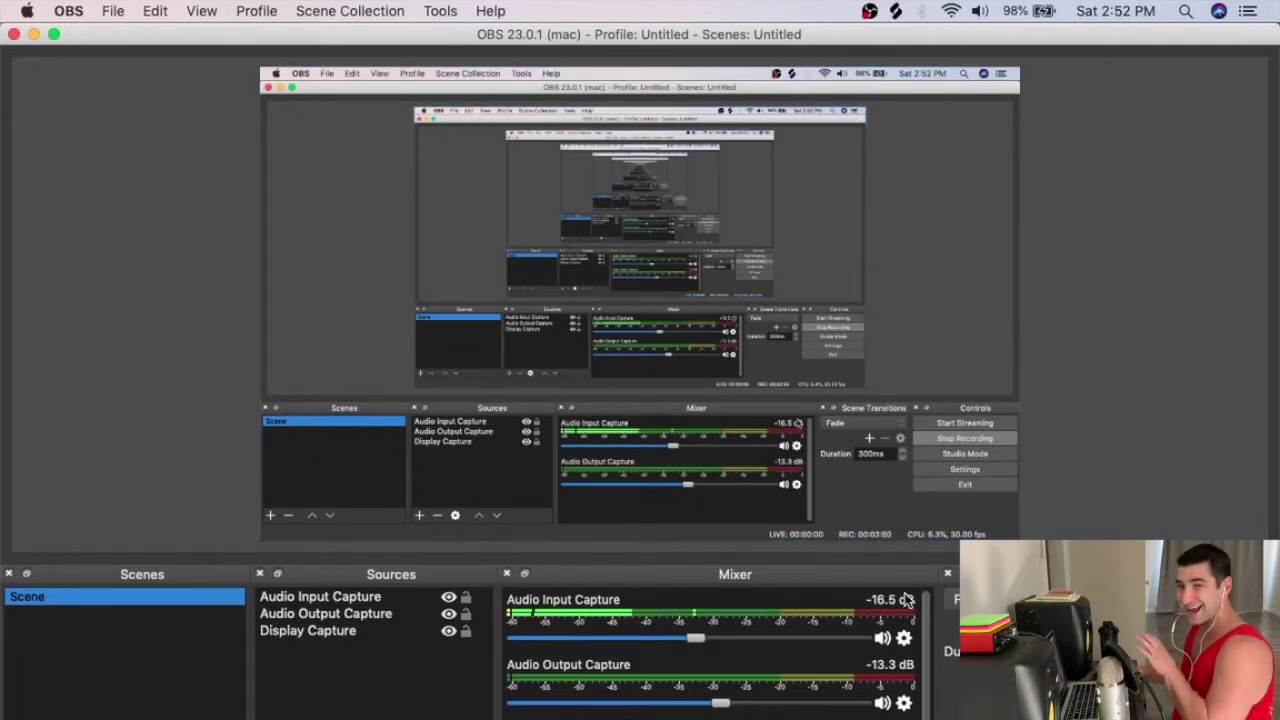
drag(717, 35, 672, 366)
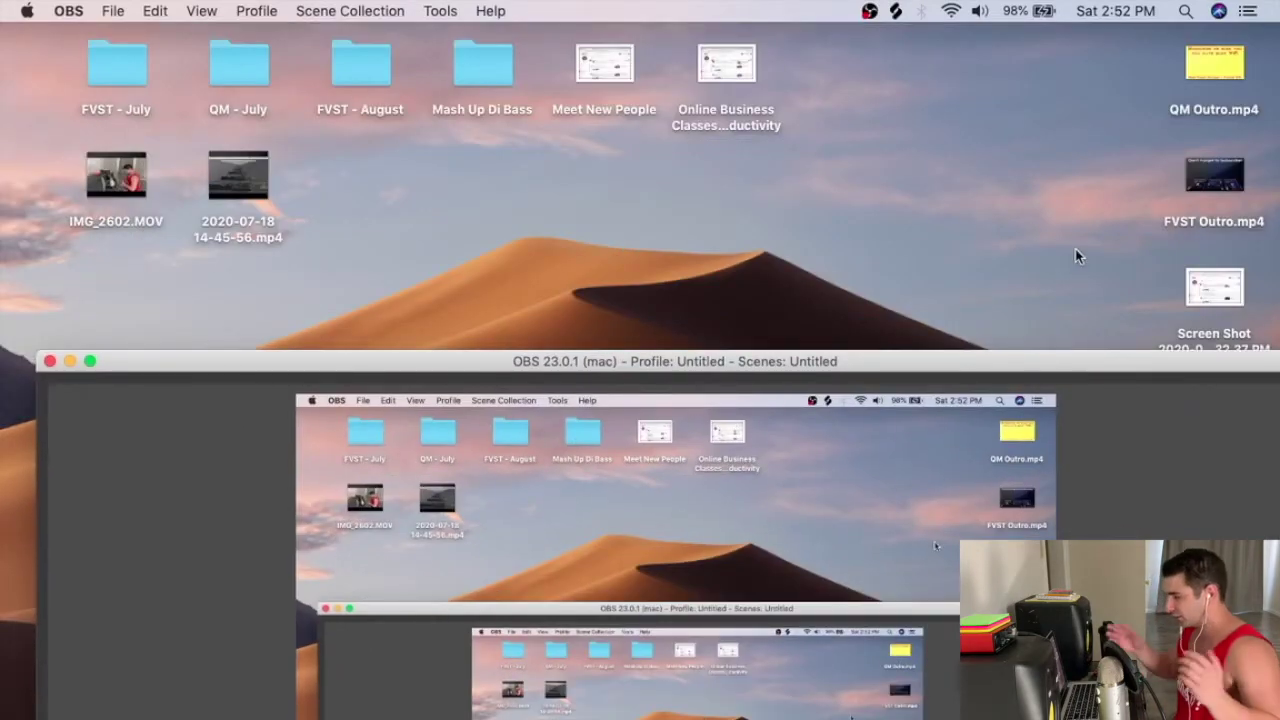
drag(866, 363, 831, 36)
key(super+Tab)
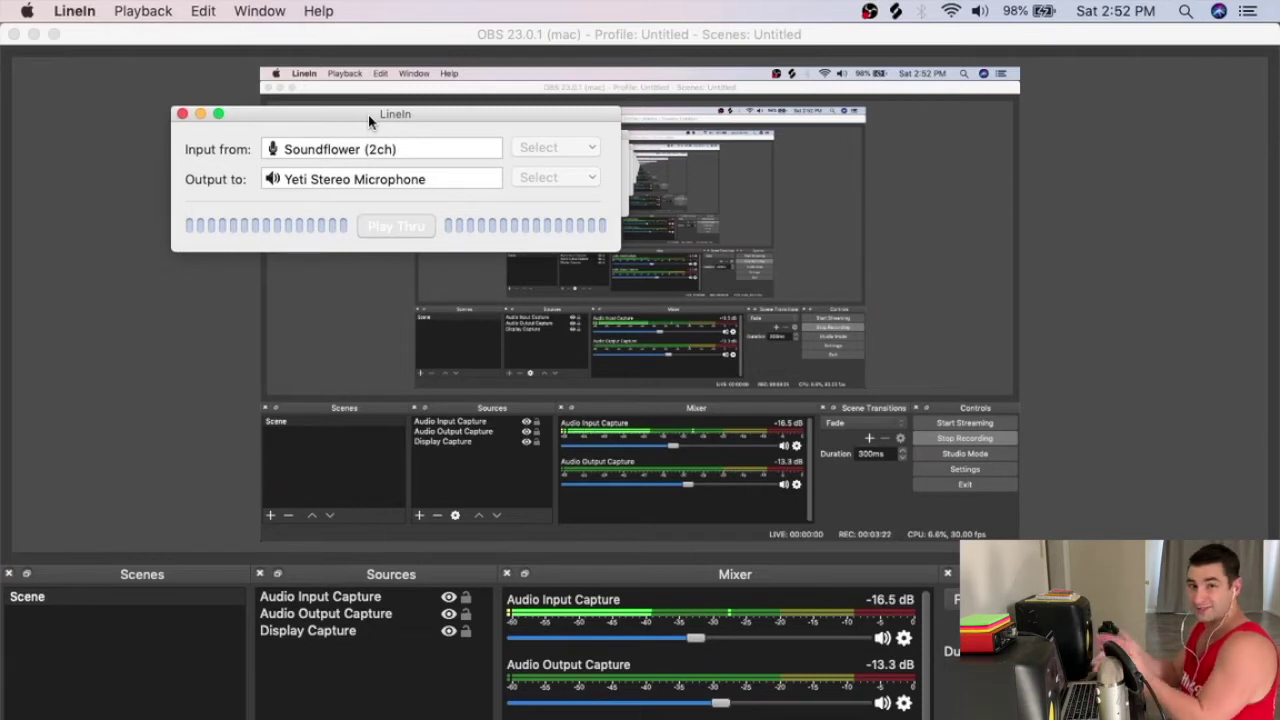
Step: Check the Mac's sound output selection from the system volume control
click(979, 12)
click(906, 40)
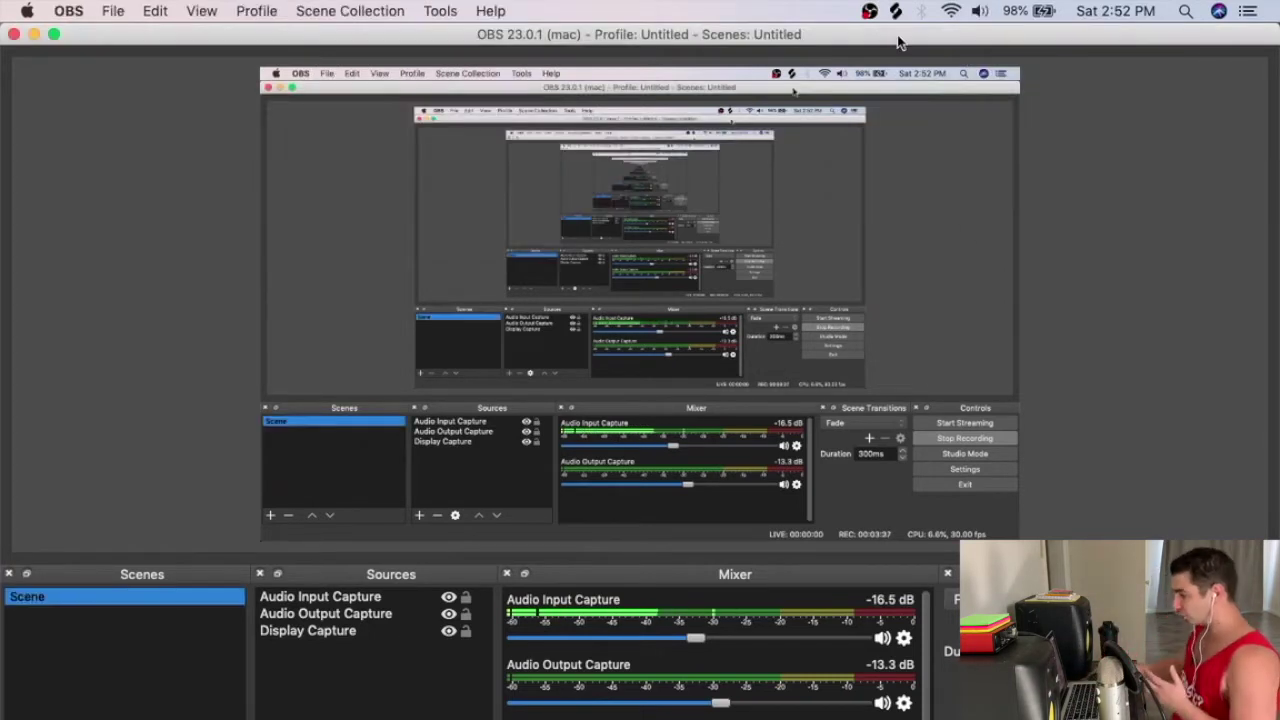
click(979, 12)
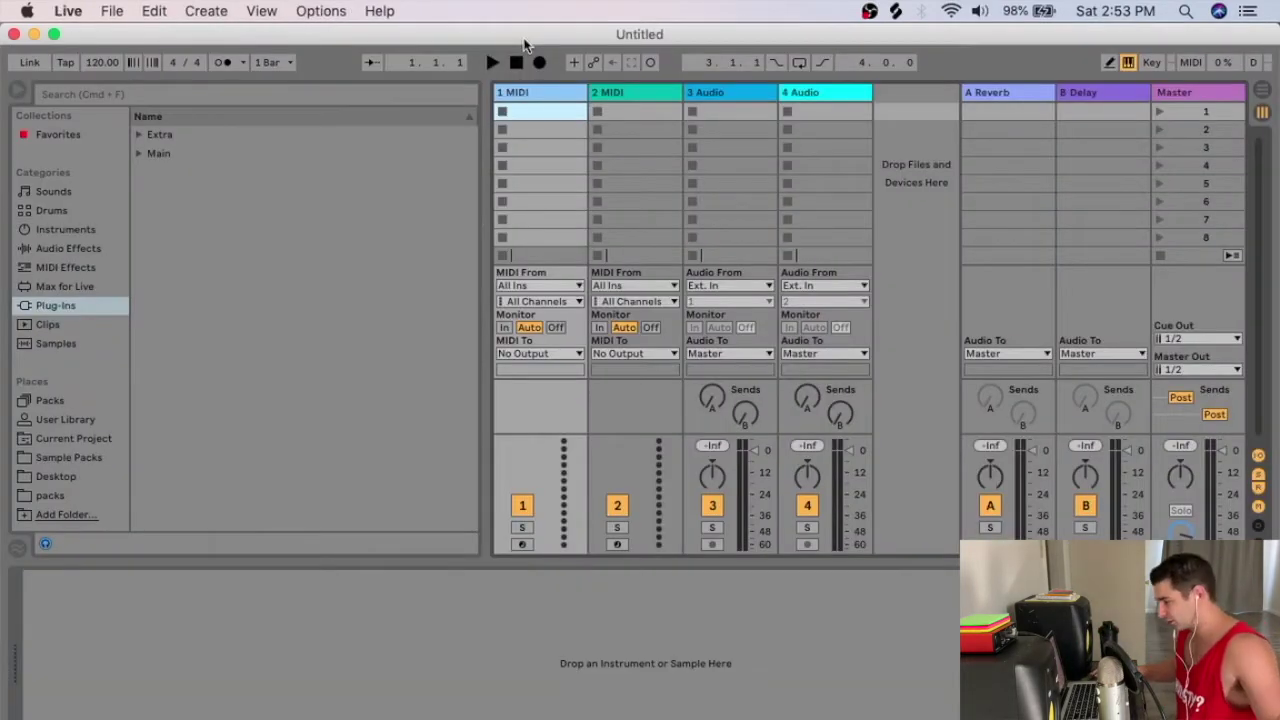
Step: Review the Audio Output Device in Ableton Live's audio preferences, then close the preferences
click(72, 12)
click(115, 72)
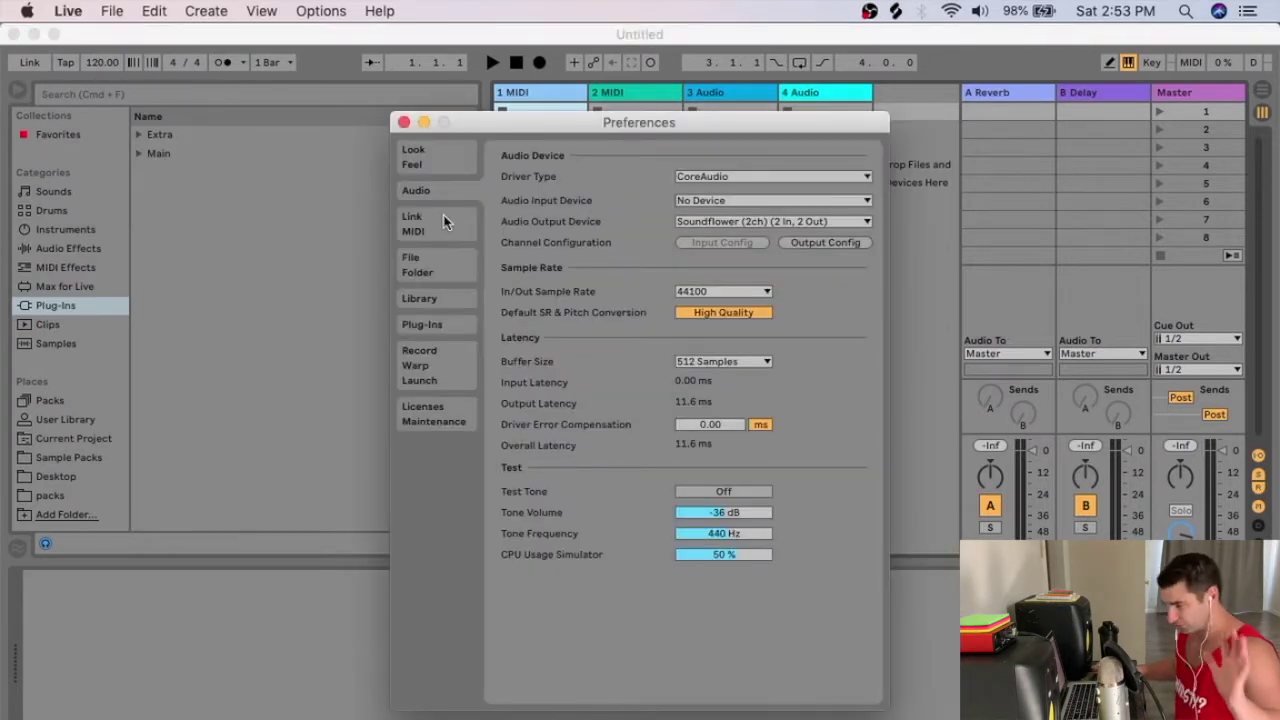
click(743, 222)
click(617, 224)
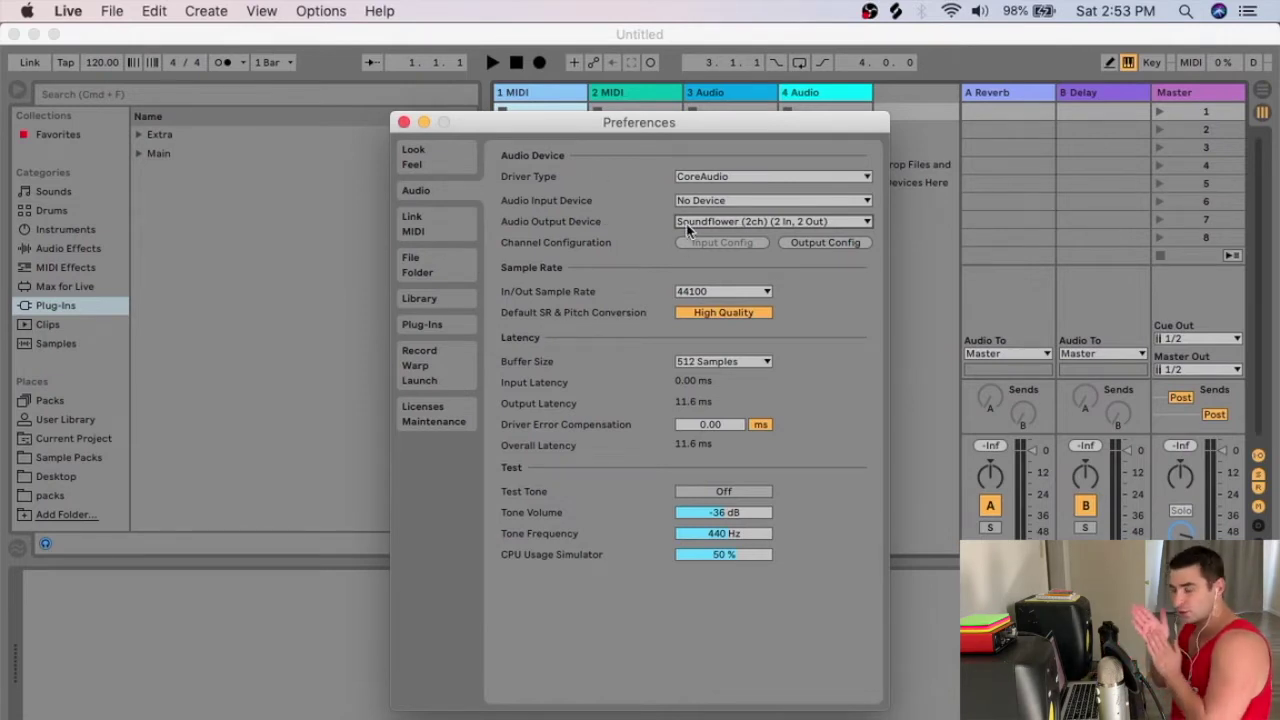
click(403, 122)
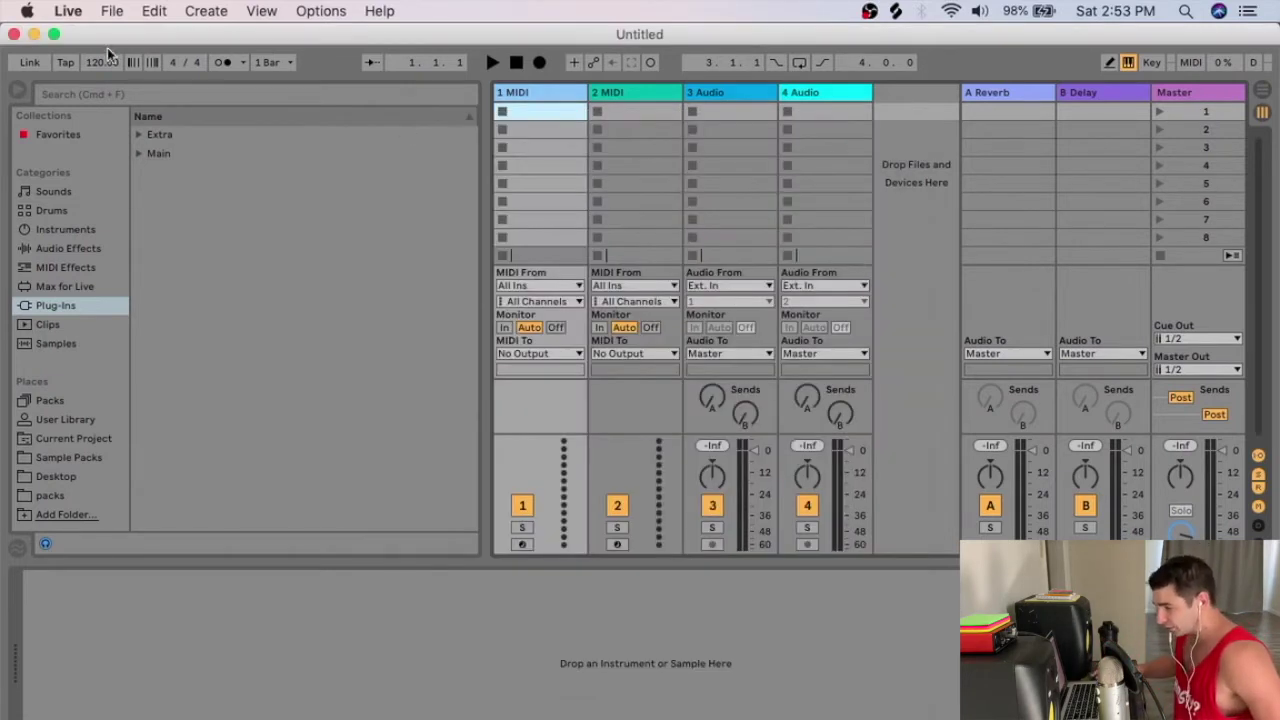
Step: Minimize Ableton Live and uncover the LineIn window behind OBS to examine its input and output routing
click(33, 34)
drag(560, 40, 565, 153)
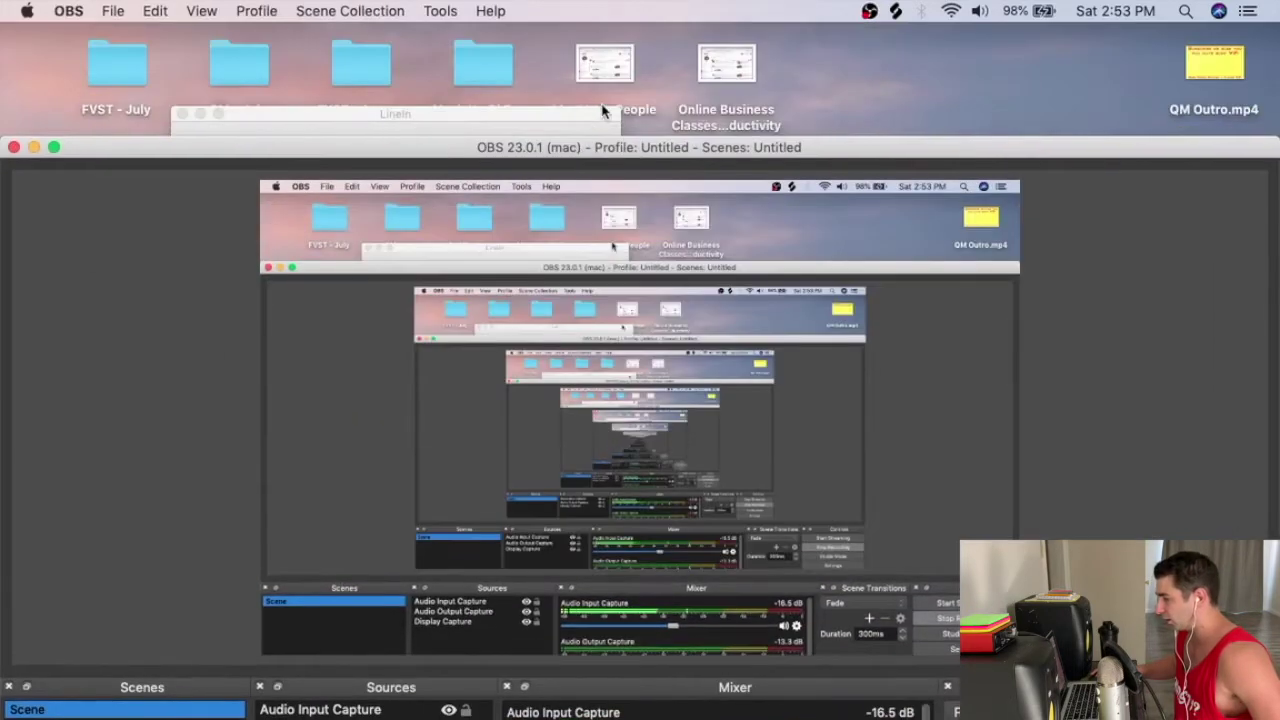
click(482, 132)
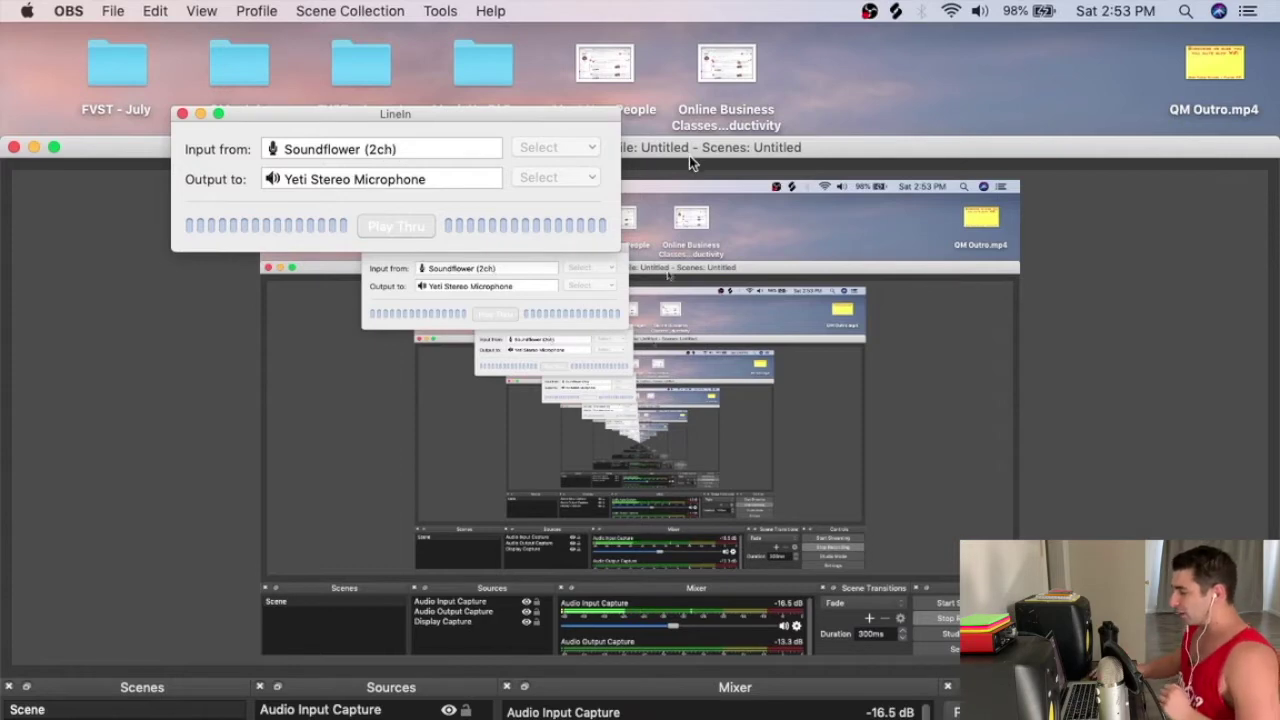
drag(688, 157, 688, 85)
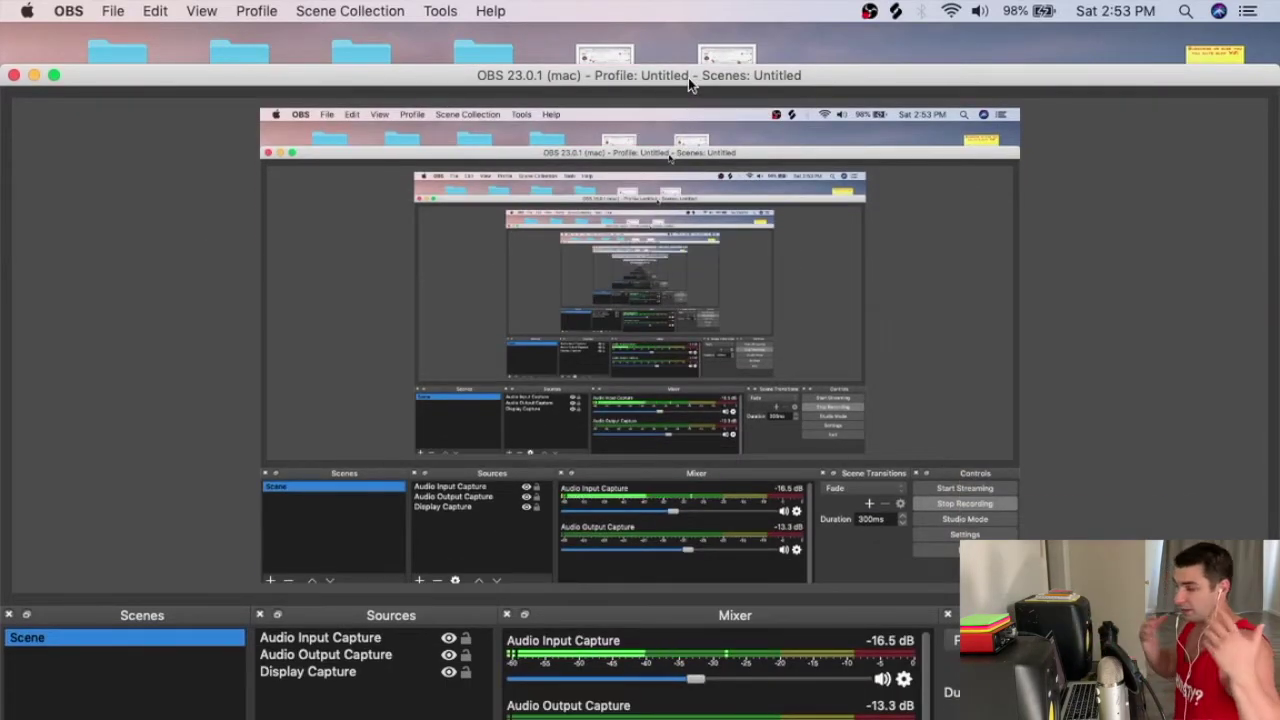
drag(688, 77, 680, 206)
click(391, 114)
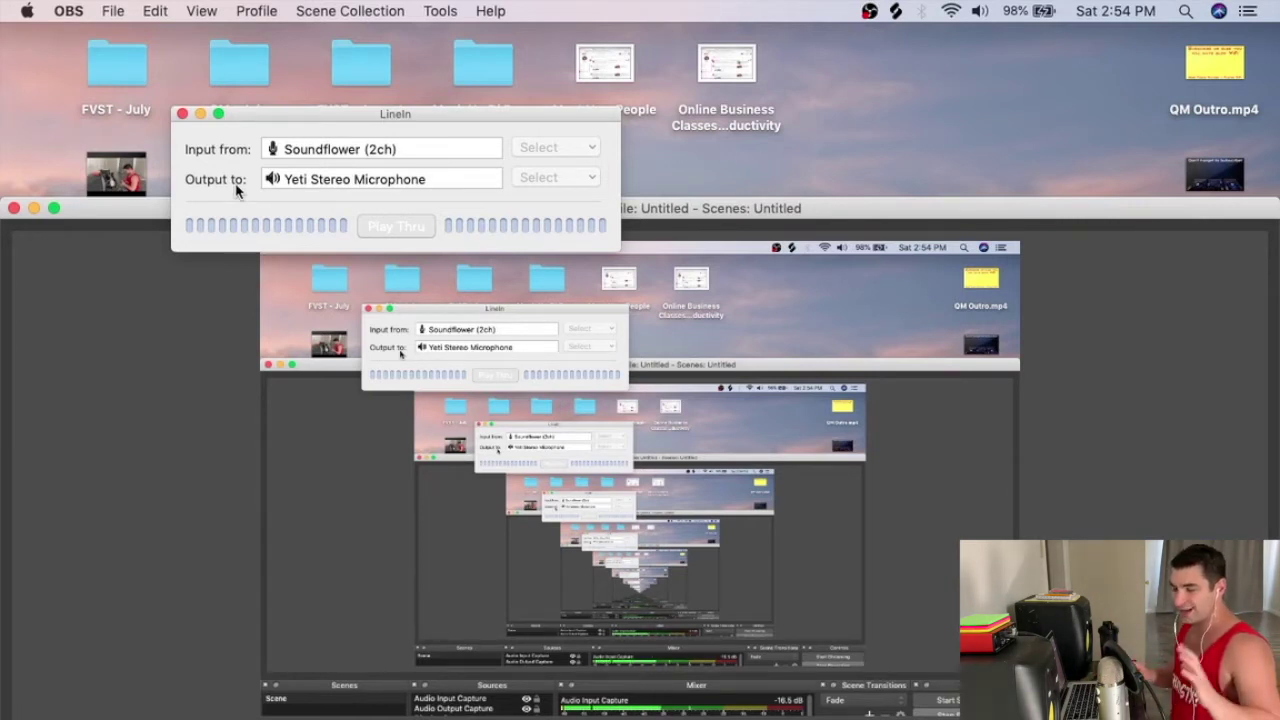
Step: Inspect the device assigned to the Audio Output Capture source in OBS and leave its properties without changes
double_click(722, 212)
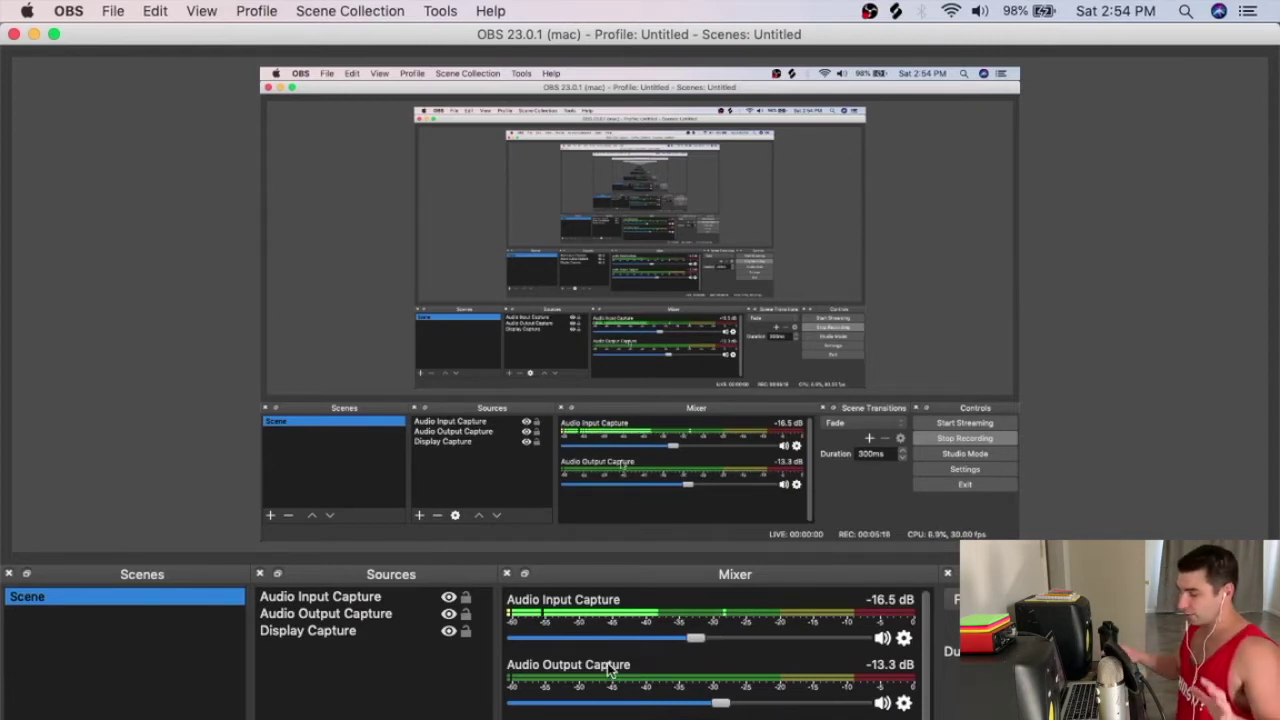
double_click(377, 614)
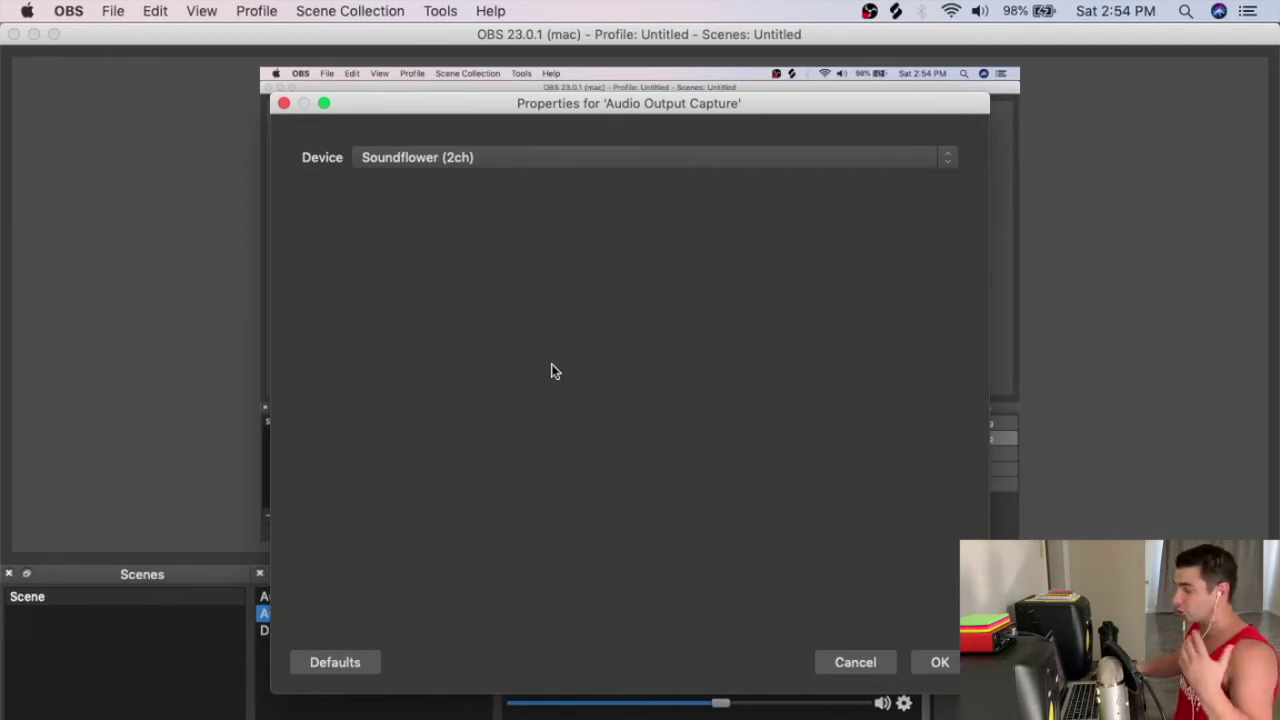
click(857, 665)
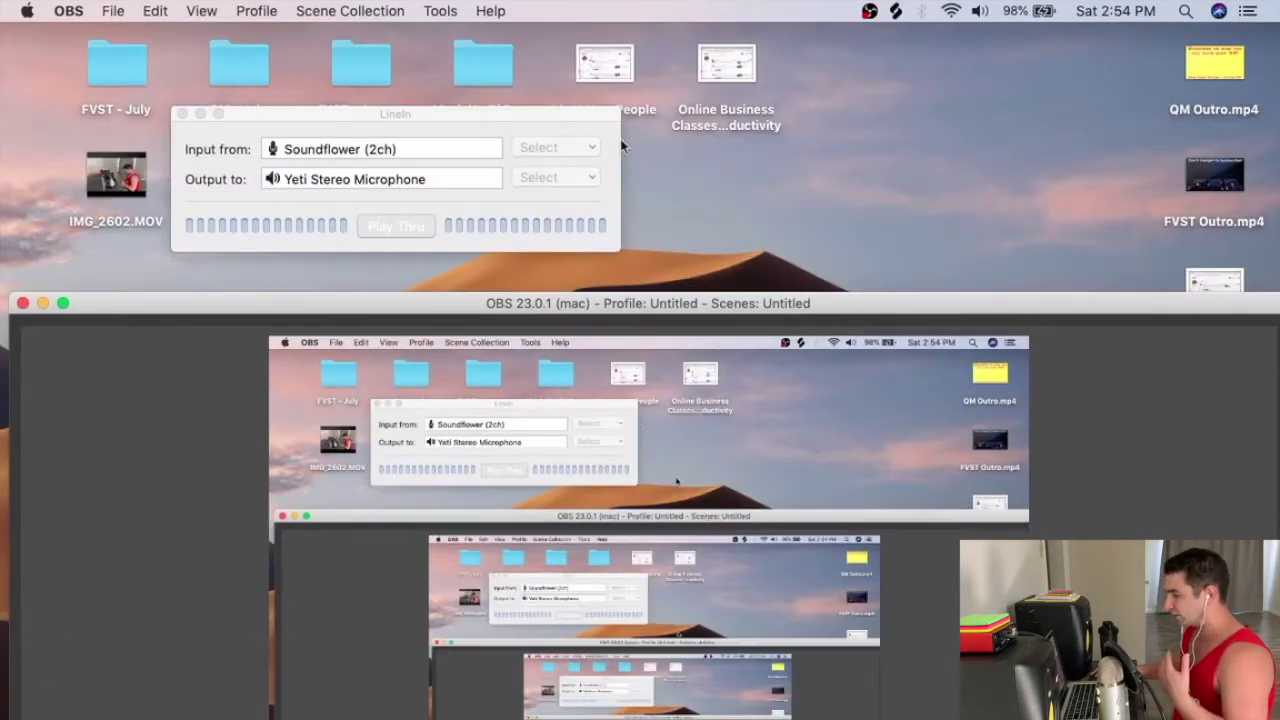
Step: Open the Mash Up Di Bass desktop folder and play Wine Dat Batty Pan Mi.wav in QuickTime Player
double_click(483, 62)
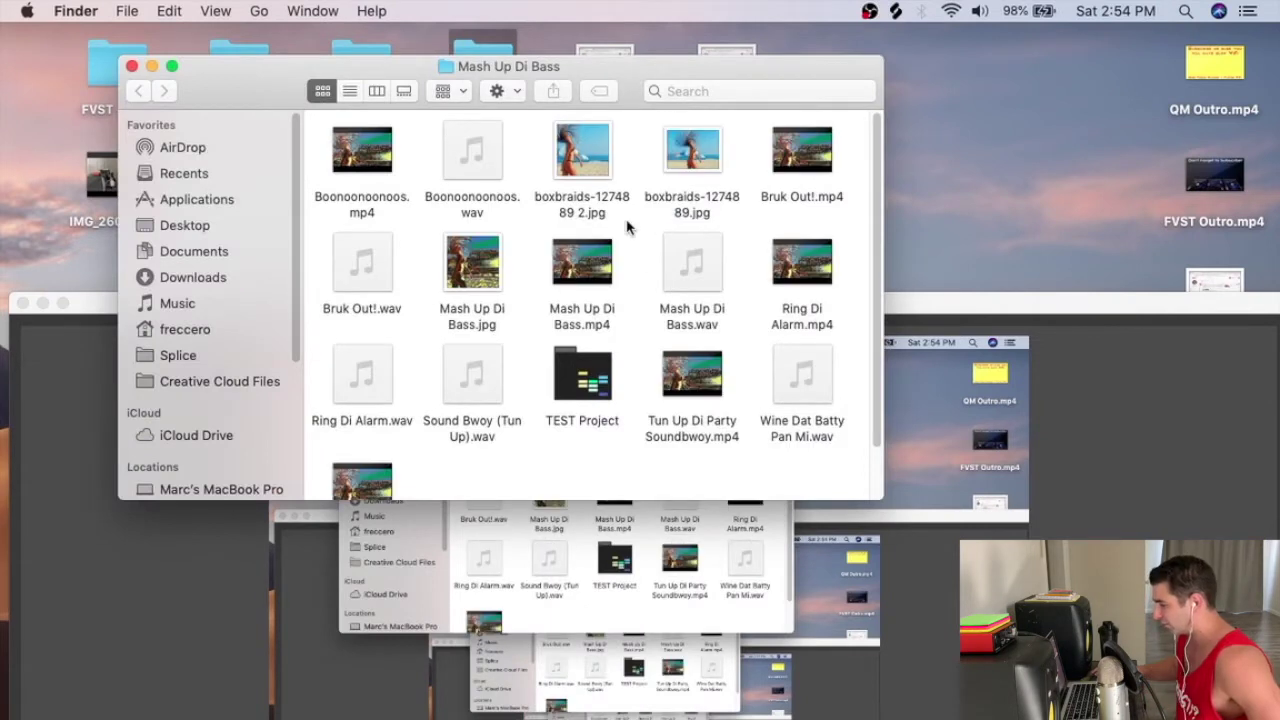
click(787, 347)
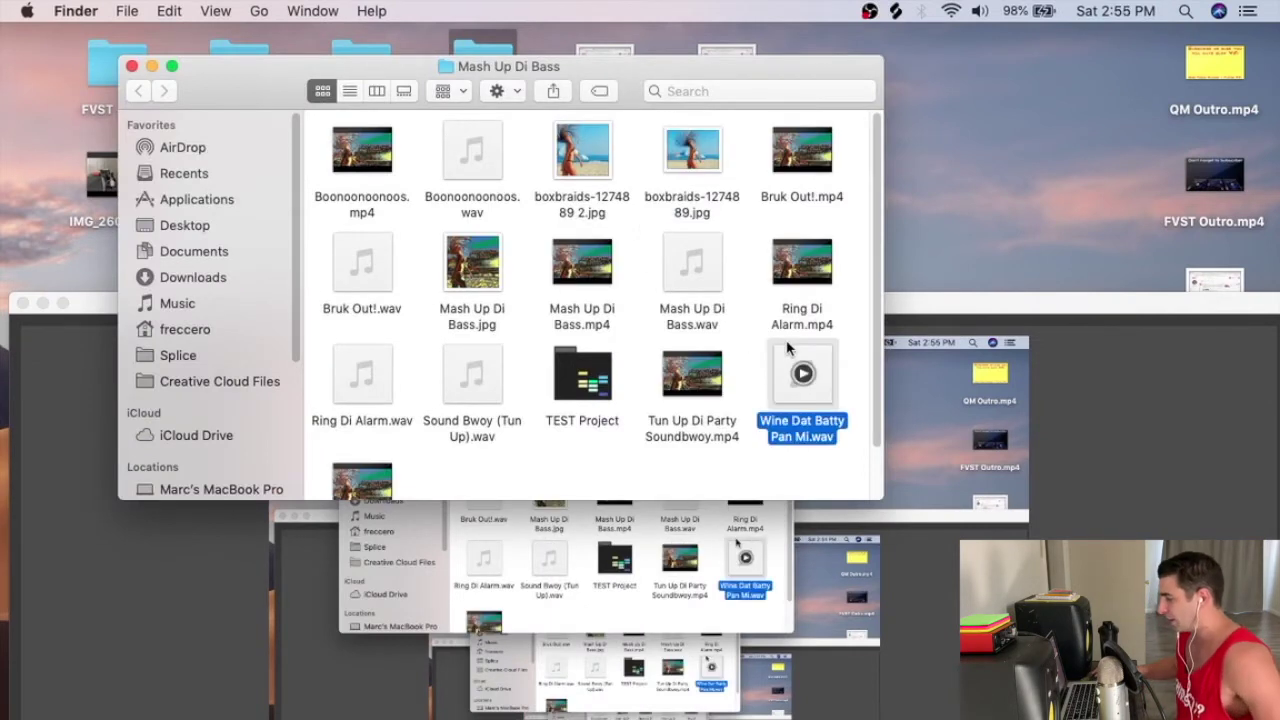
double_click(787, 347)
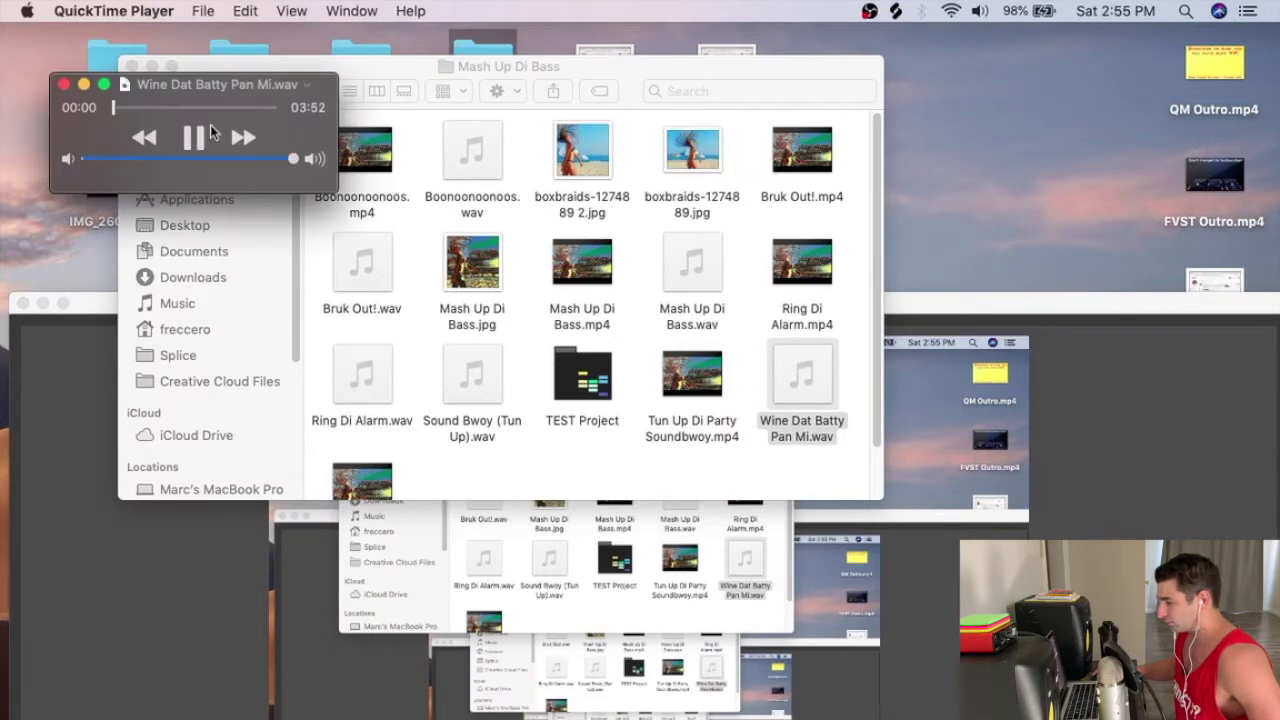
Step: Check the OBS mixer and LineIn level meters during playback, then pause and close the audio file
drag(948, 304, 937, 123)
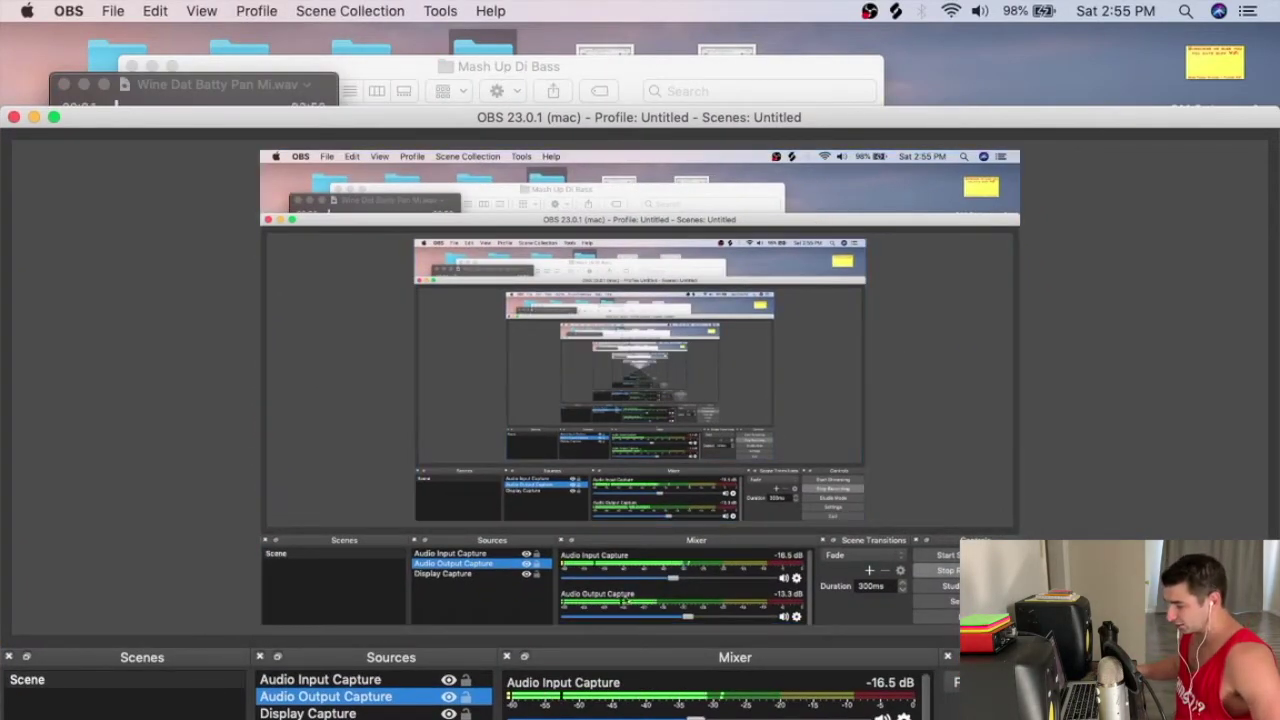
drag(392, 119, 405, 318)
click(757, 712)
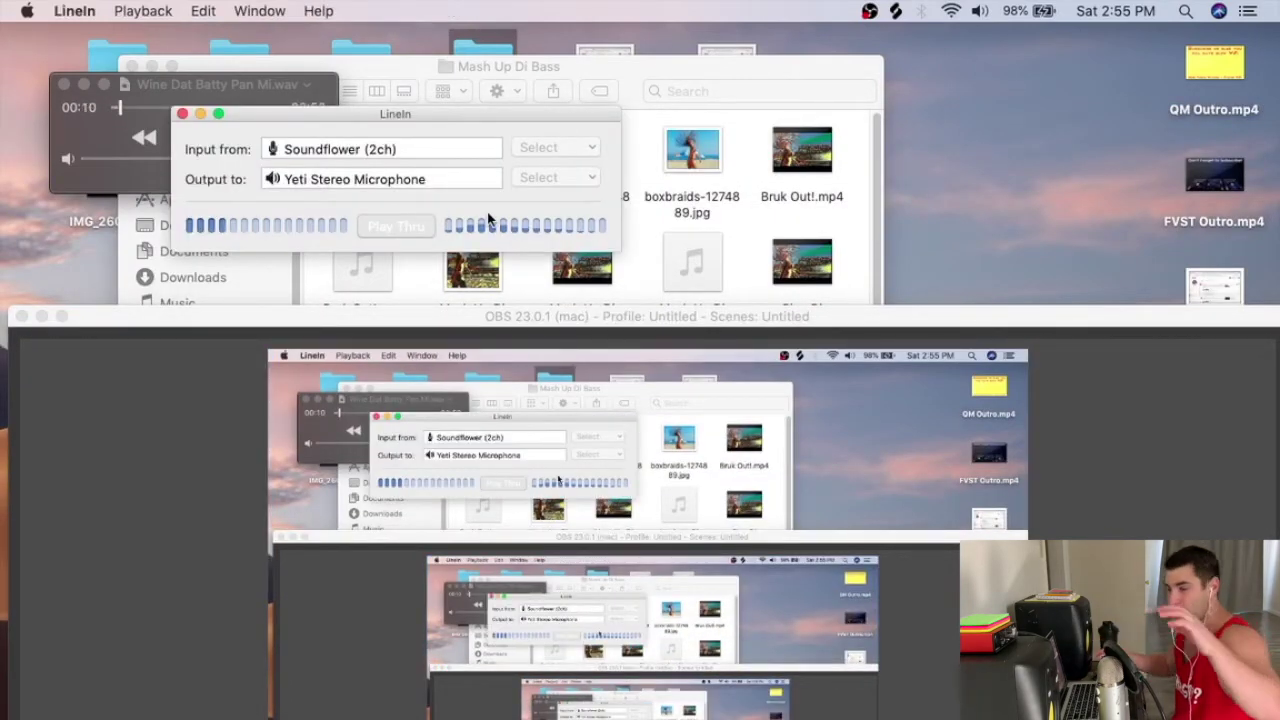
click(172, 122)
click(193, 138)
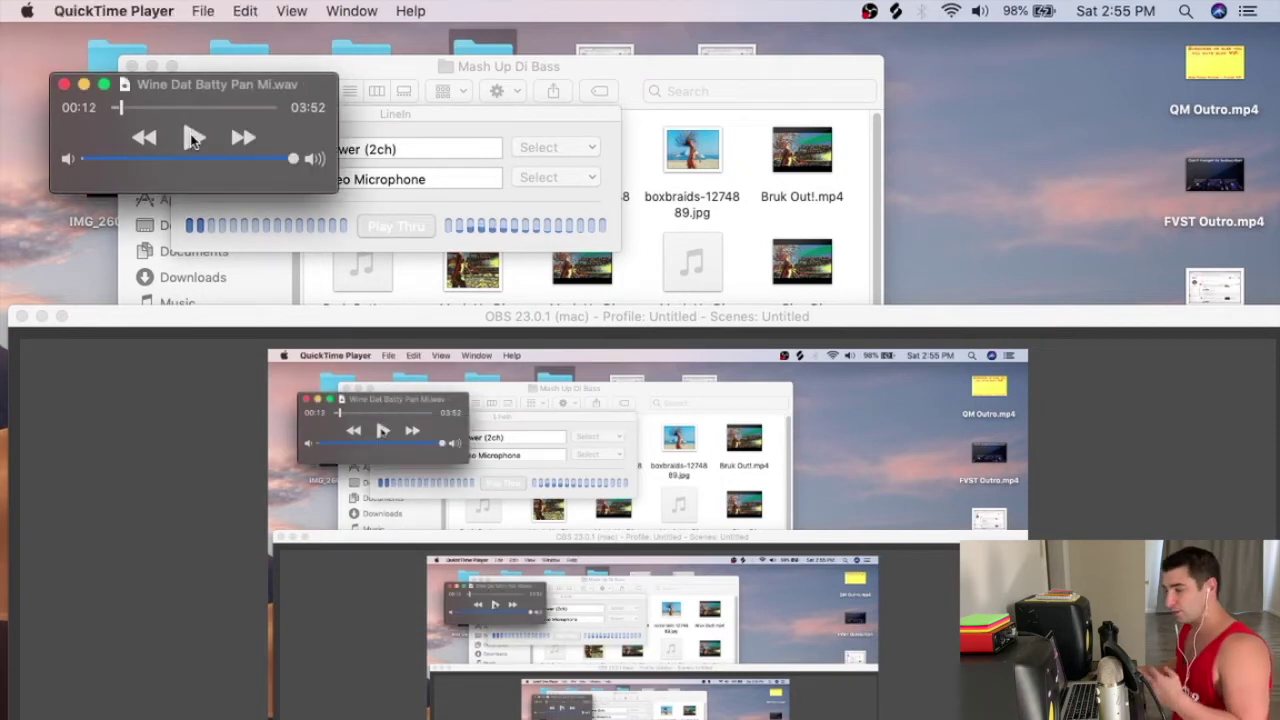
click(64, 84)
Step: Bring OBS back into view and open the recording options of its output settings
drag(495, 316, 487, 34)
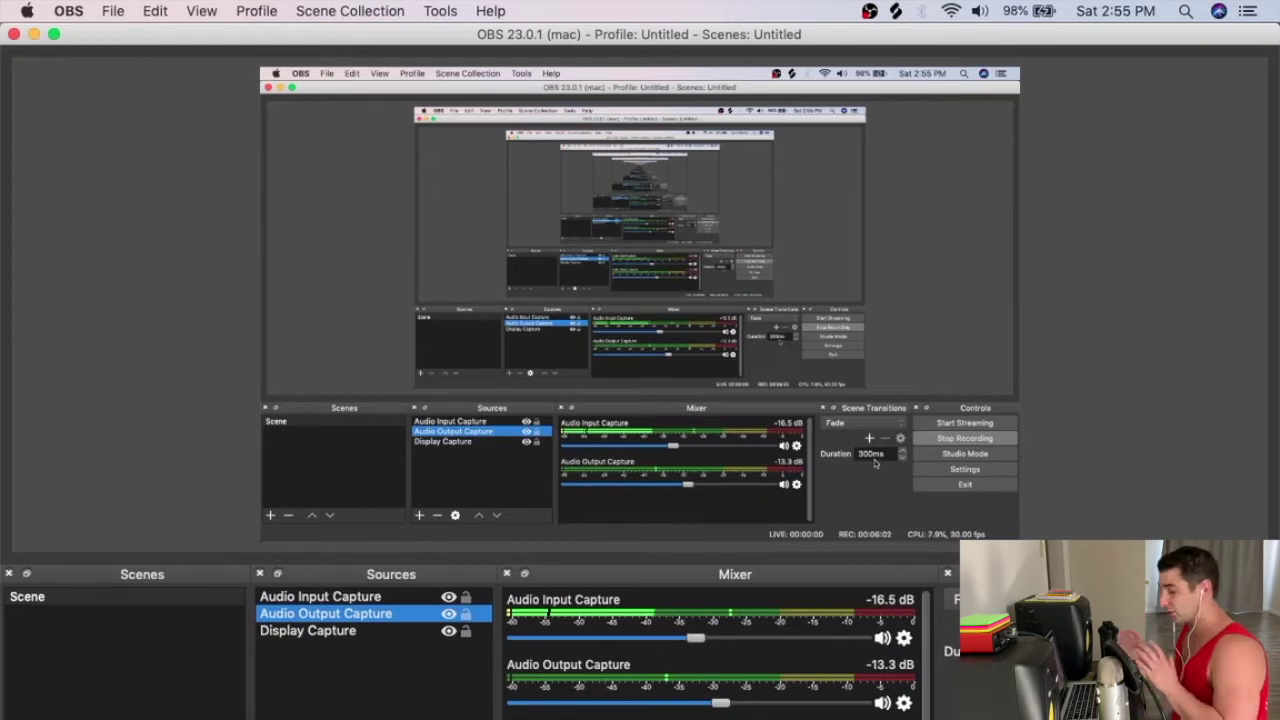
click(1197, 678)
click(230, 152)
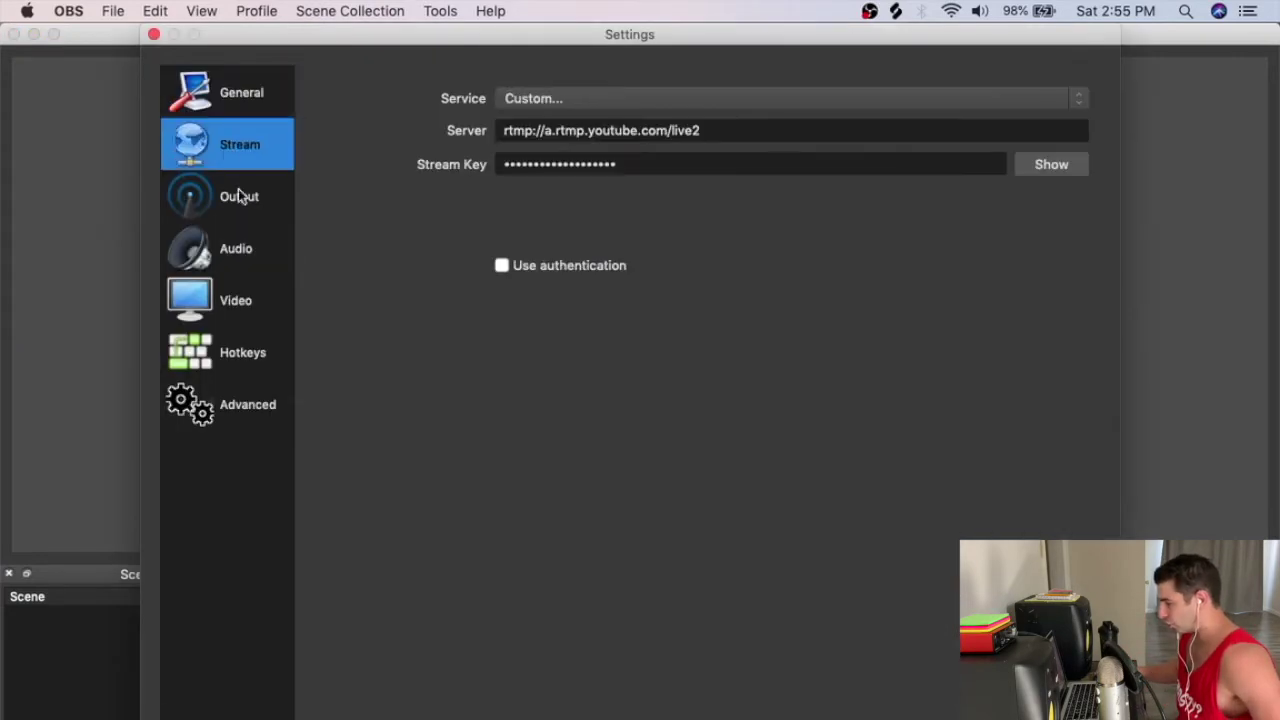
click(241, 193)
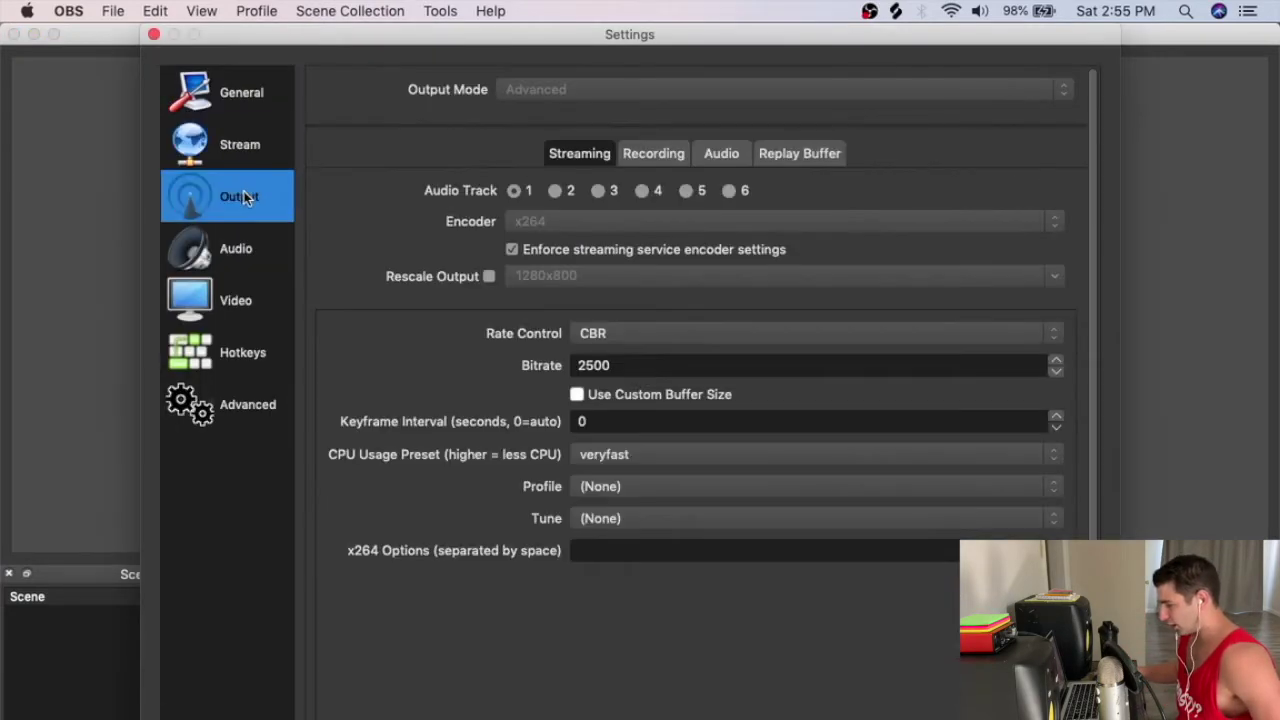
click(645, 155)
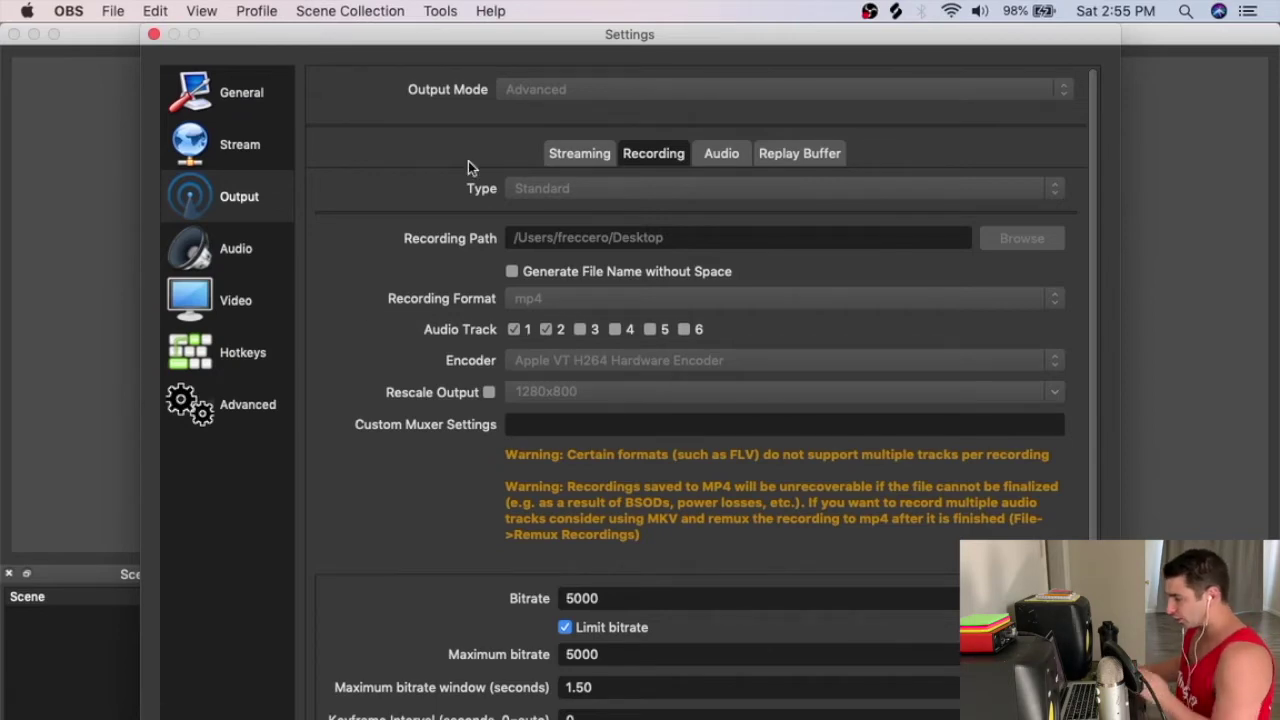
Step: Move the Settings window aside to view the OBS mixer, then return to it and examine the recording bitrate options
drag(447, 44, 585, 719)
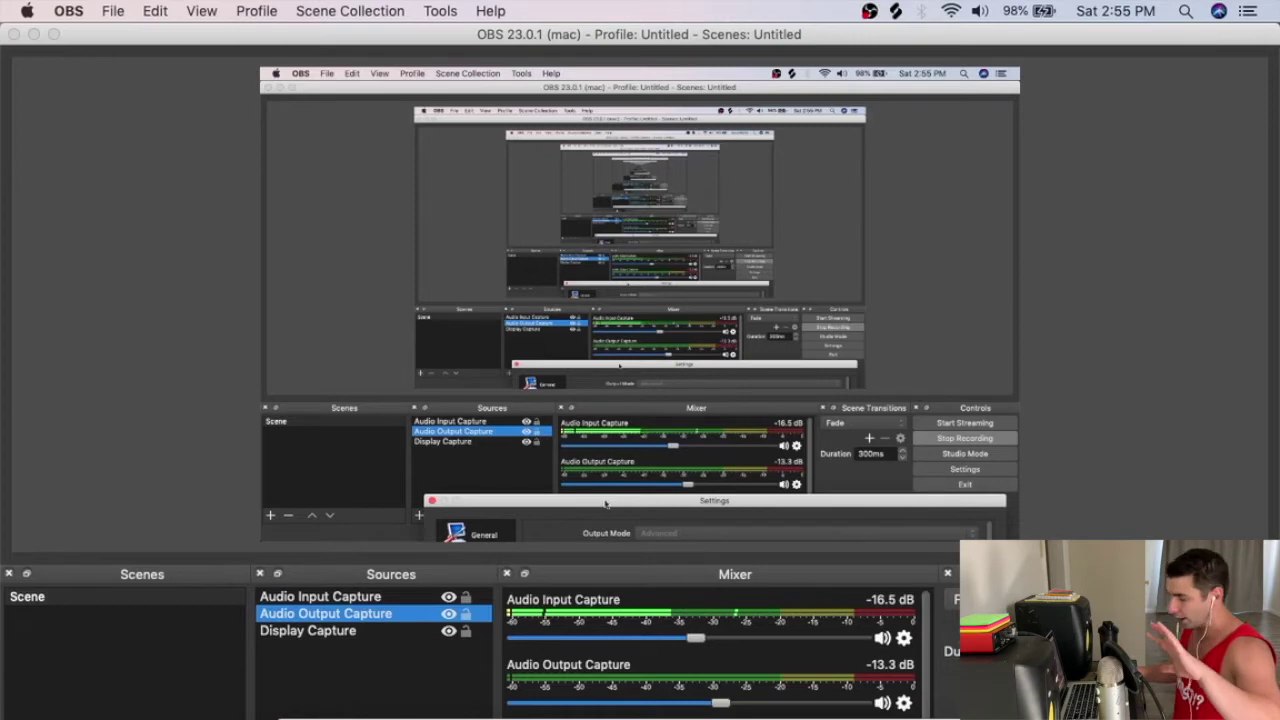
drag(585, 715, 454, 28)
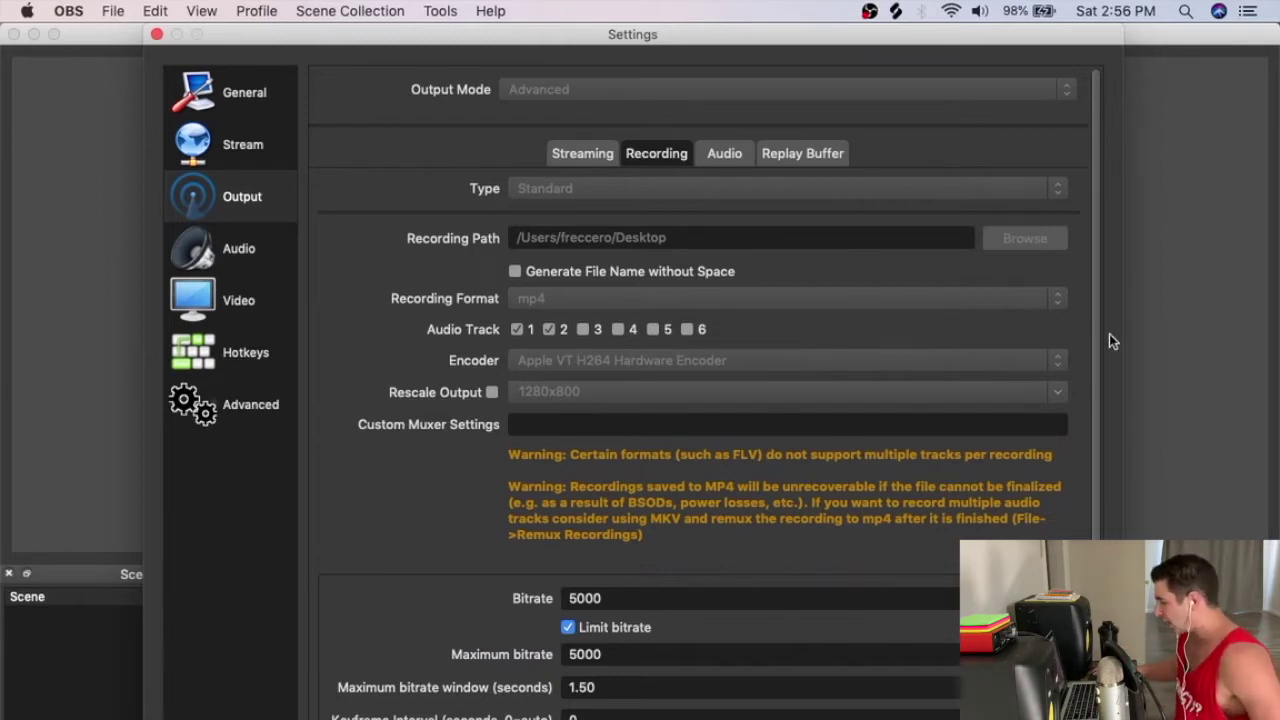
scroll(1097, 346, down, 3)
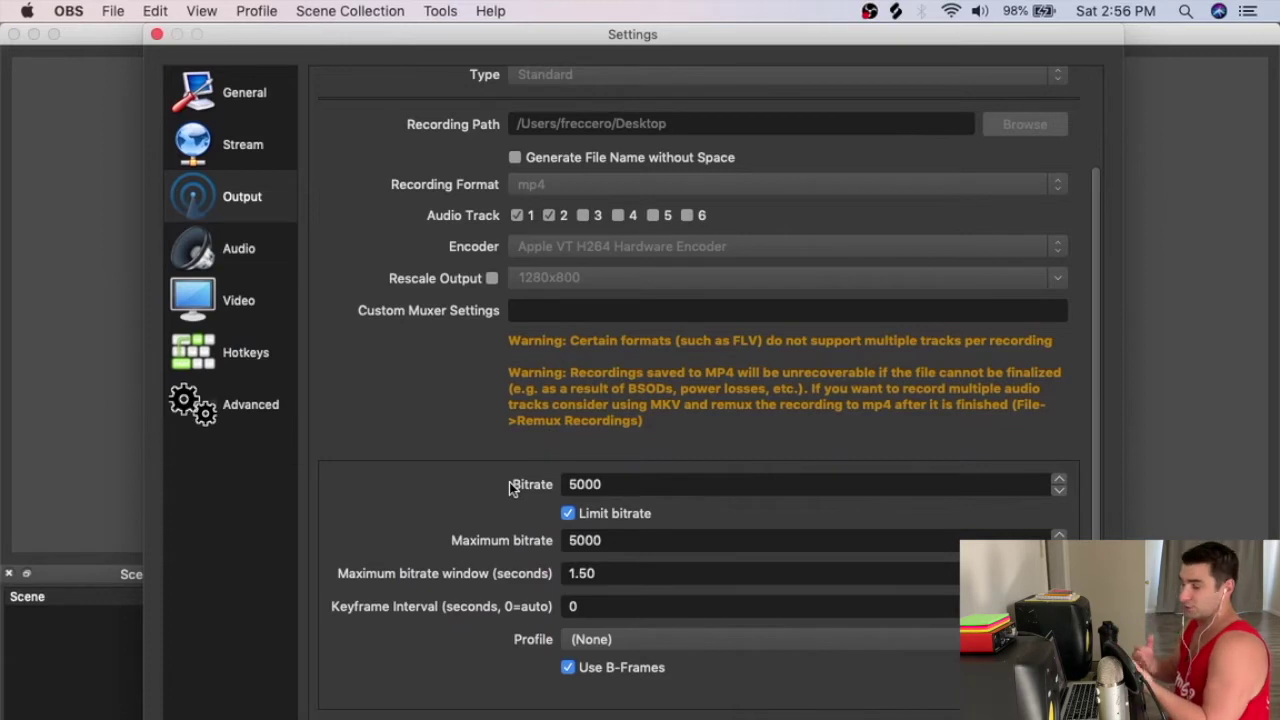
Step: Review the Audio, Video and Advanced settings in OBS, then close the Settings window
click(250, 252)
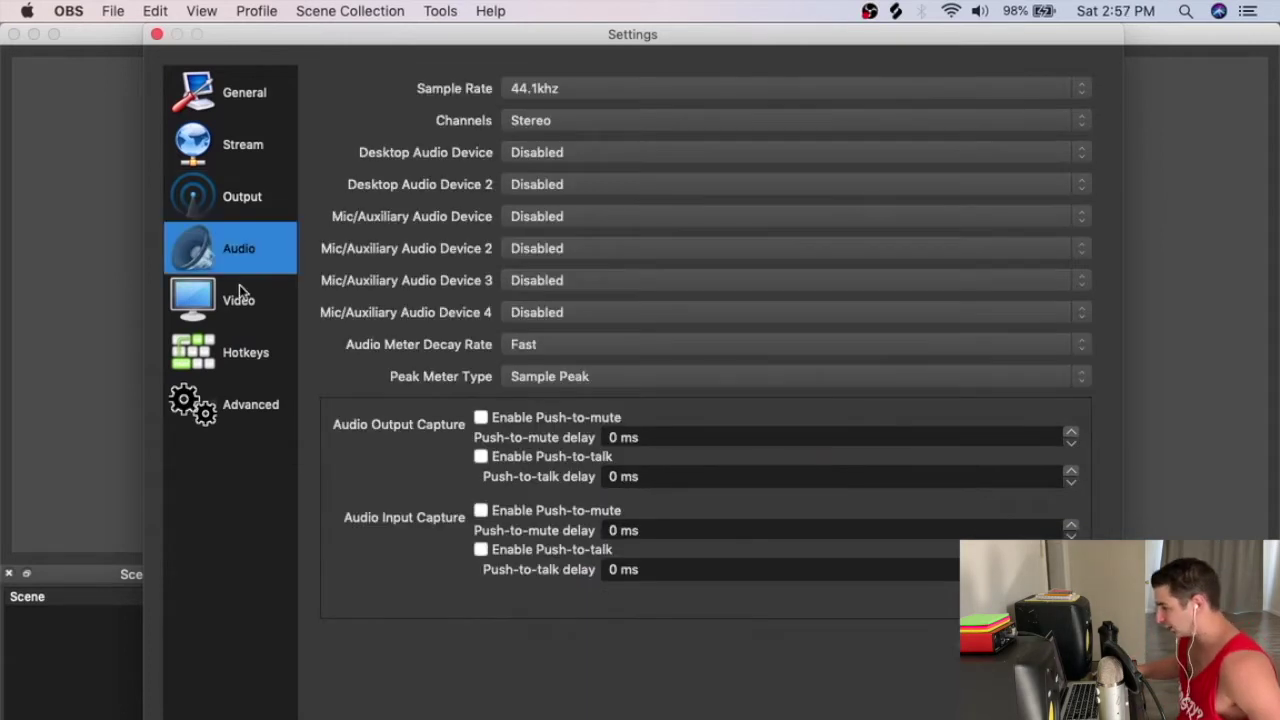
click(236, 297)
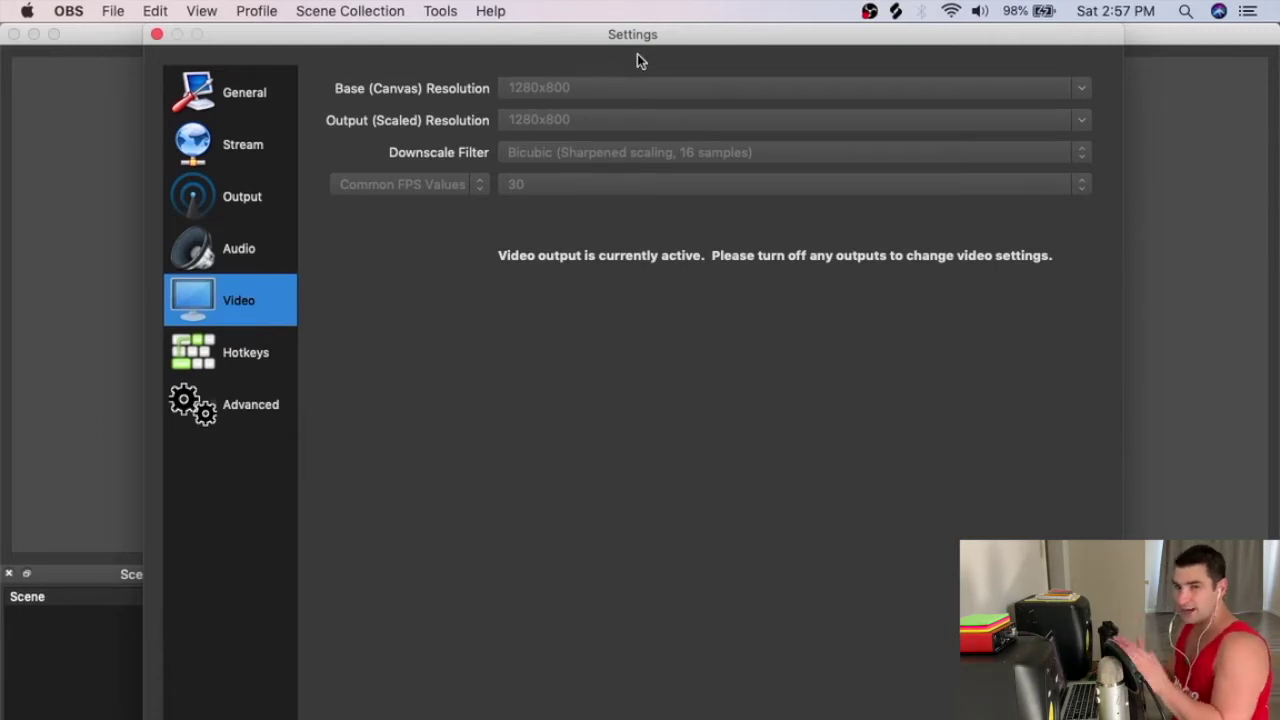
click(258, 410)
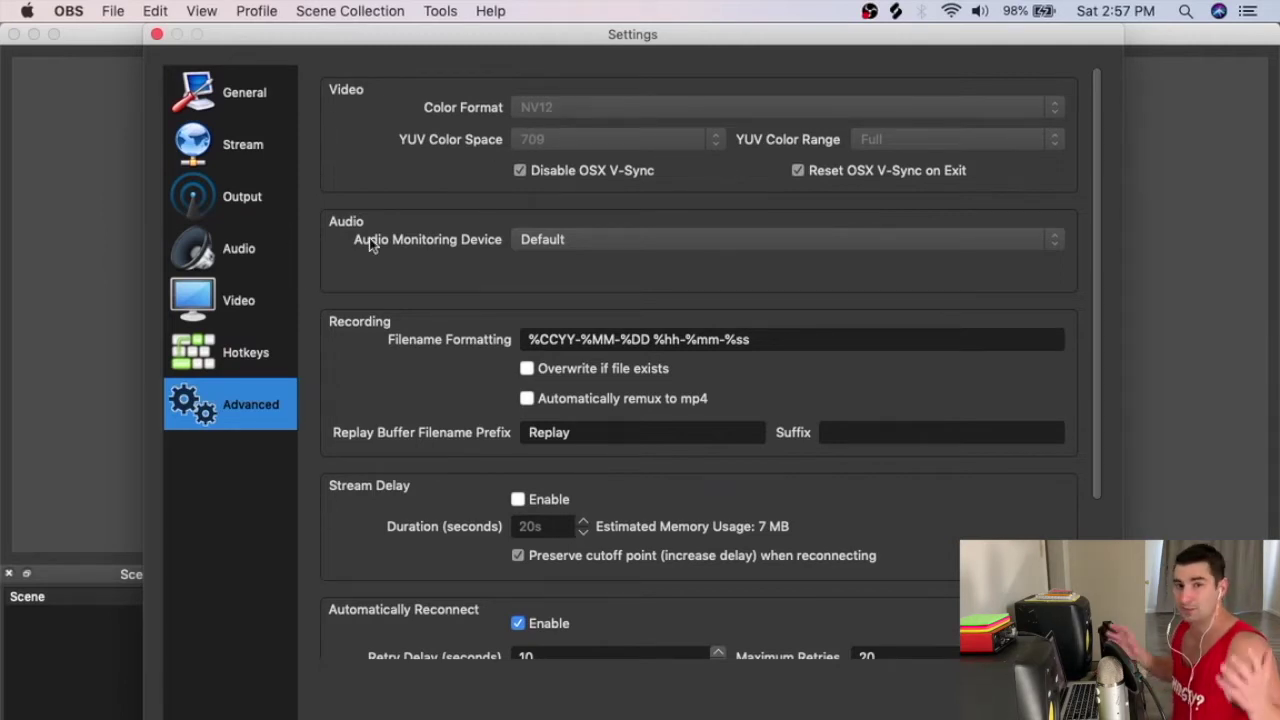
click(157, 34)
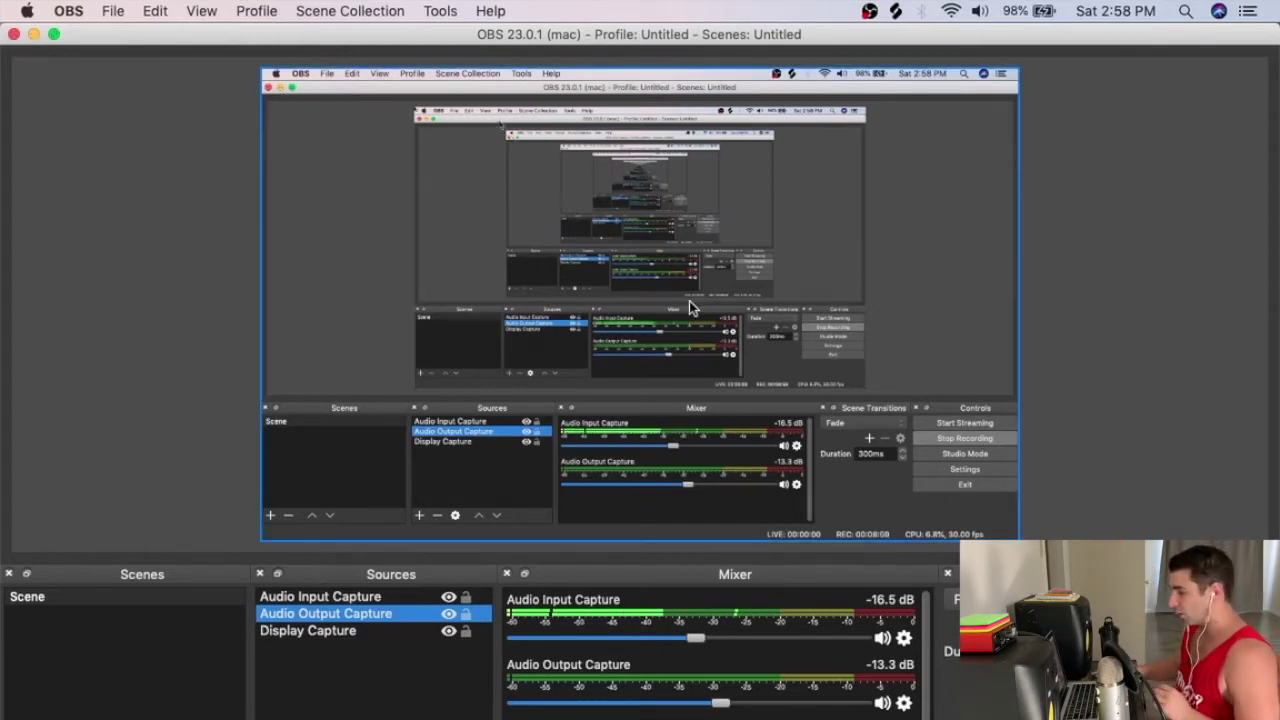
Step: Clear the desktop by minimizing OBS and LineIn and closing the Mash Up Di Bass folder
click(625, 226)
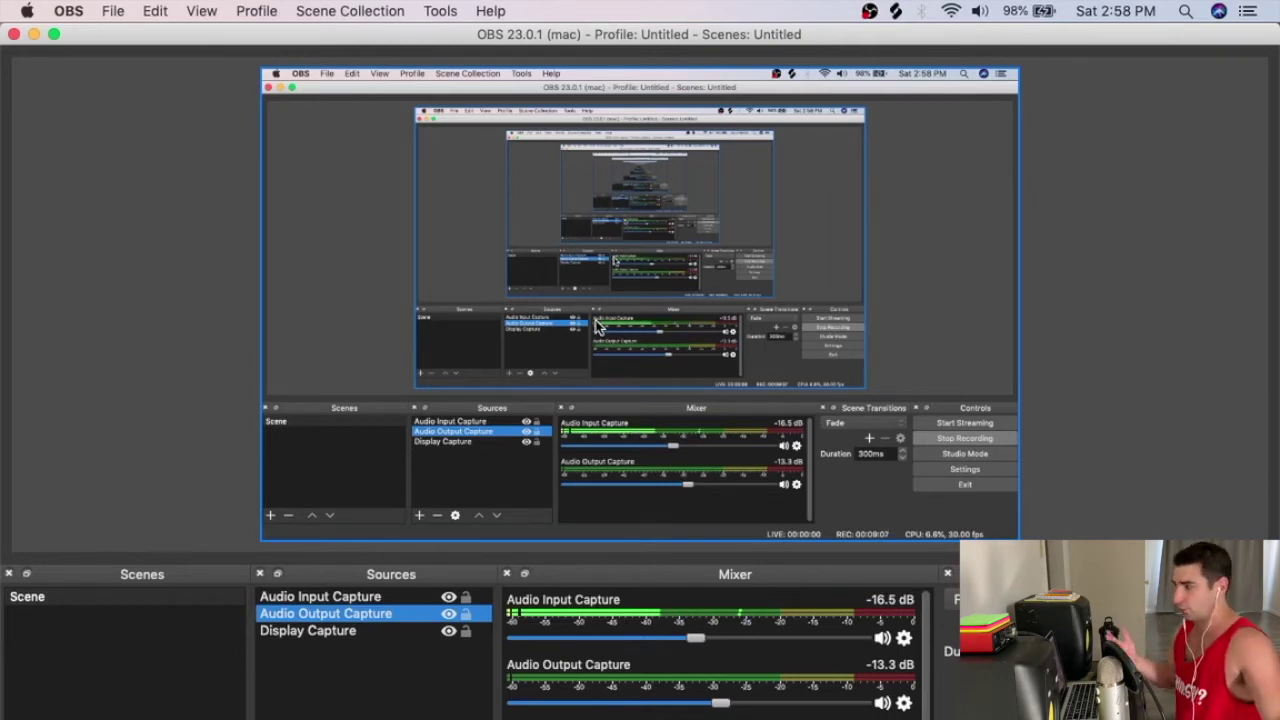
click(34, 33)
click(200, 114)
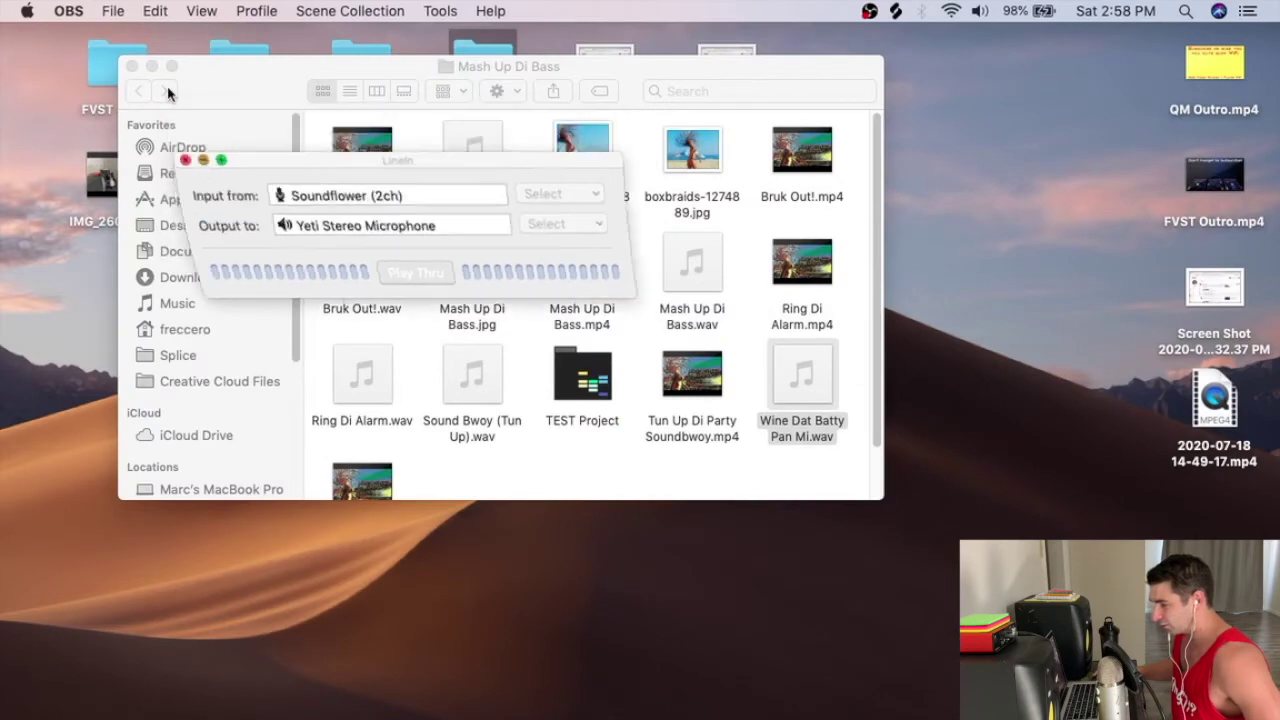
click(131, 66)
click(418, 292)
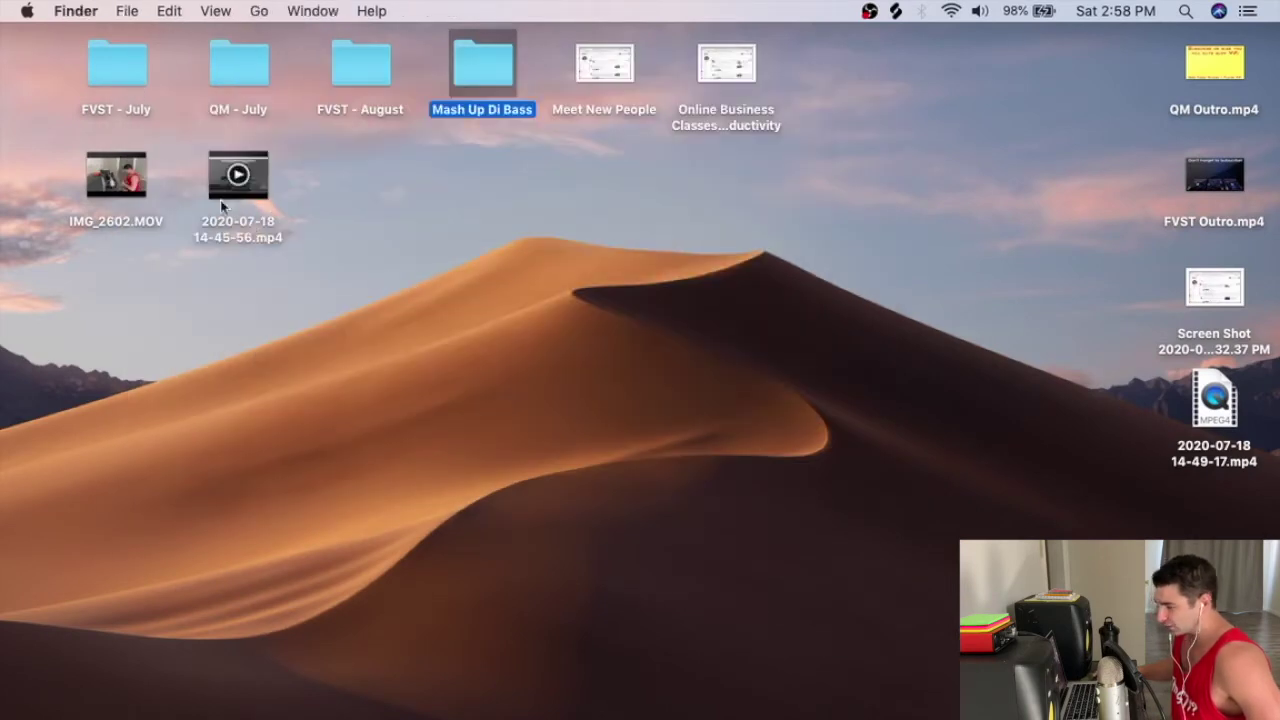
click(148, 240)
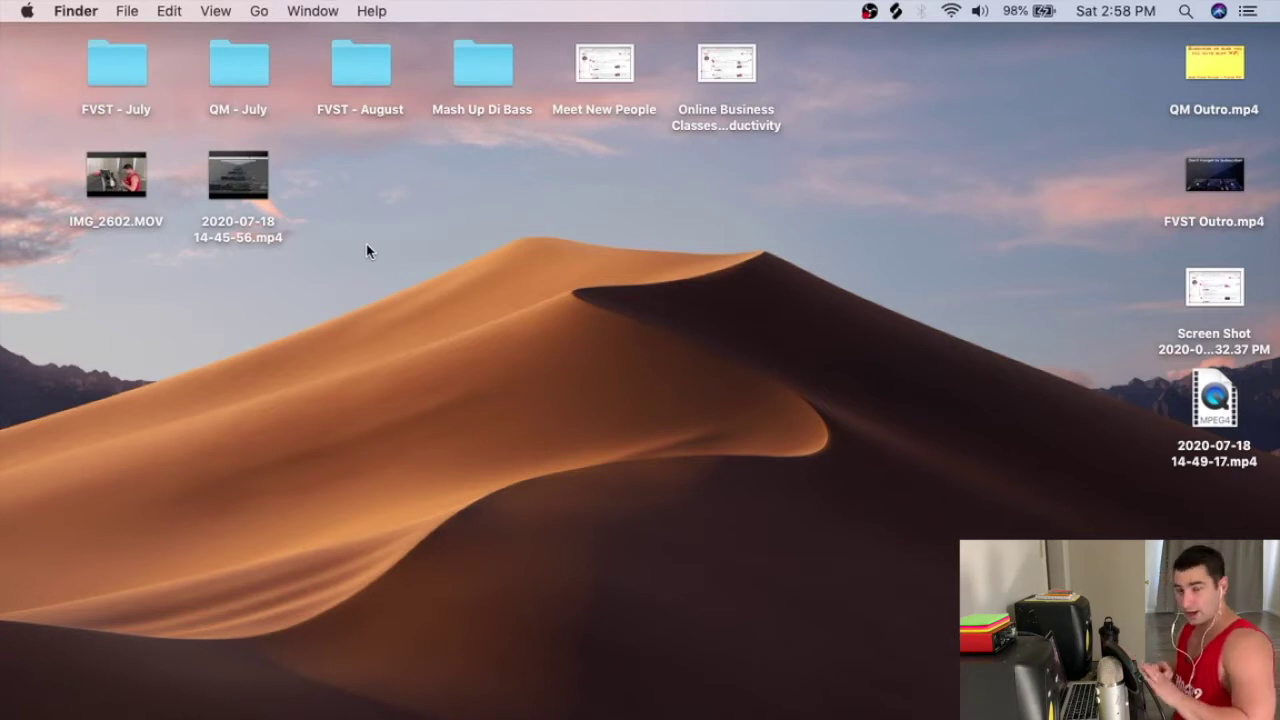
click(144, 166)
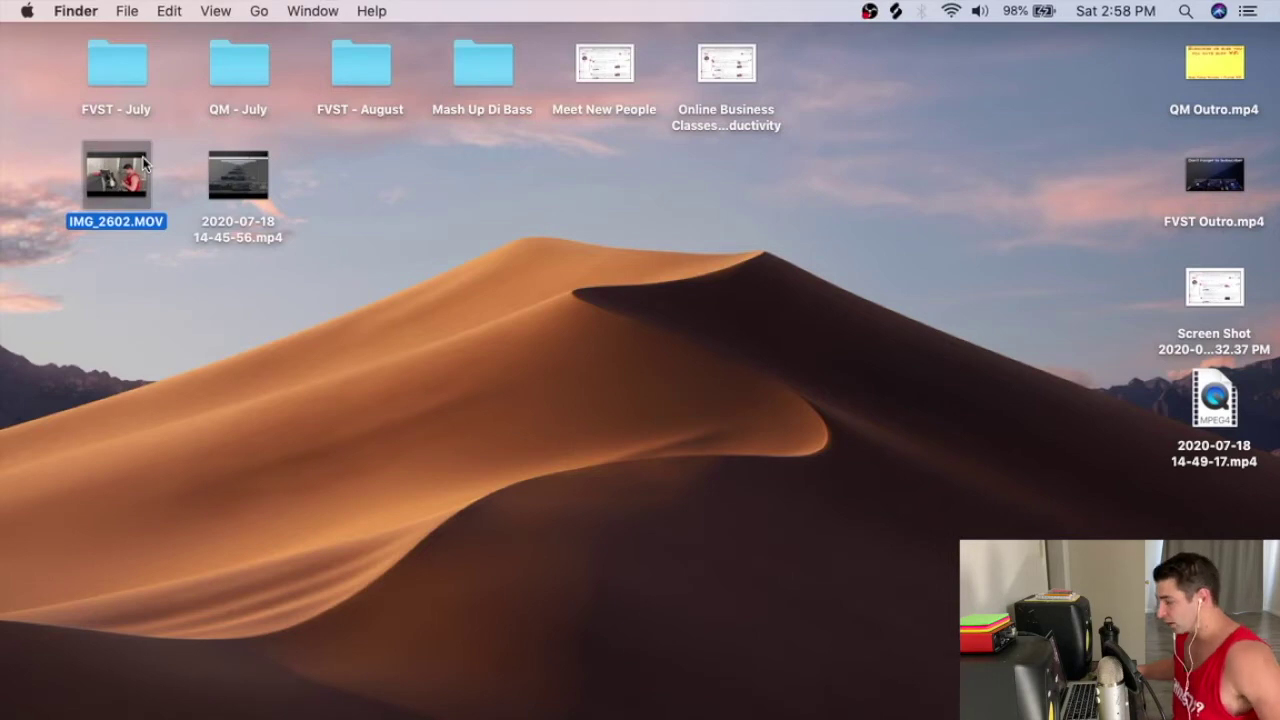
click(213, 165)
double_click(213, 165)
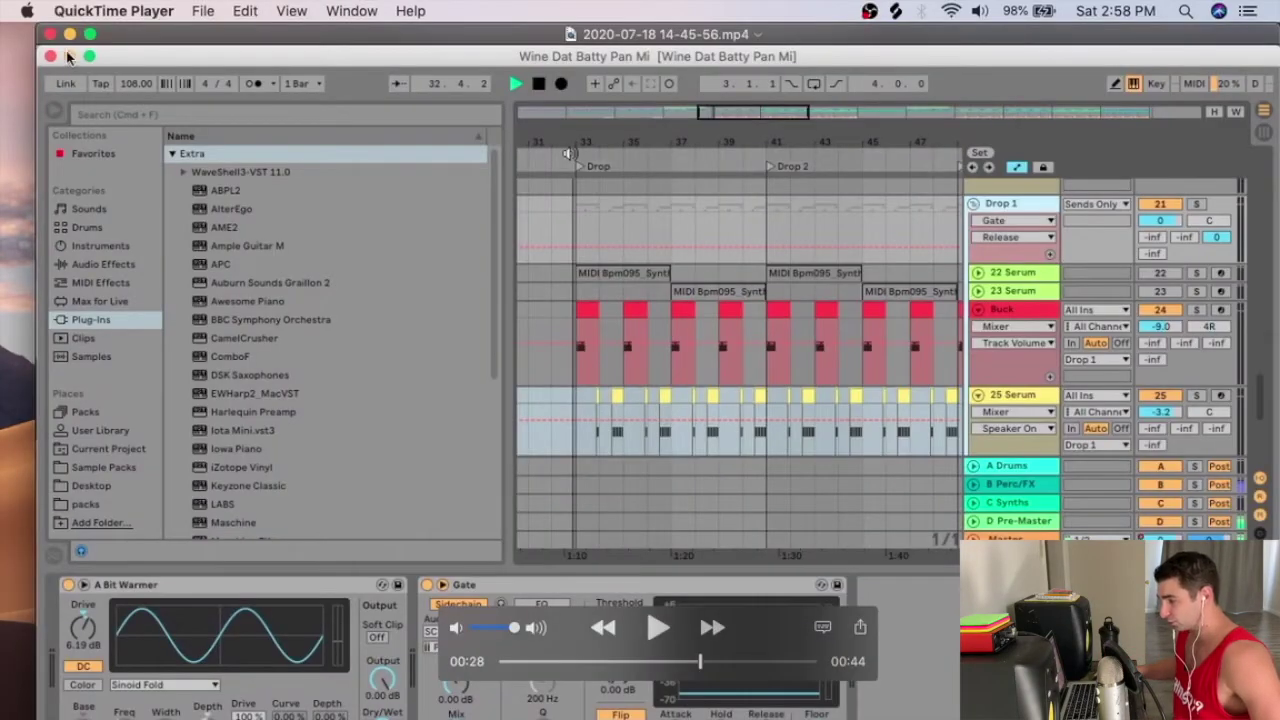
click(50, 34)
click(237, 165)
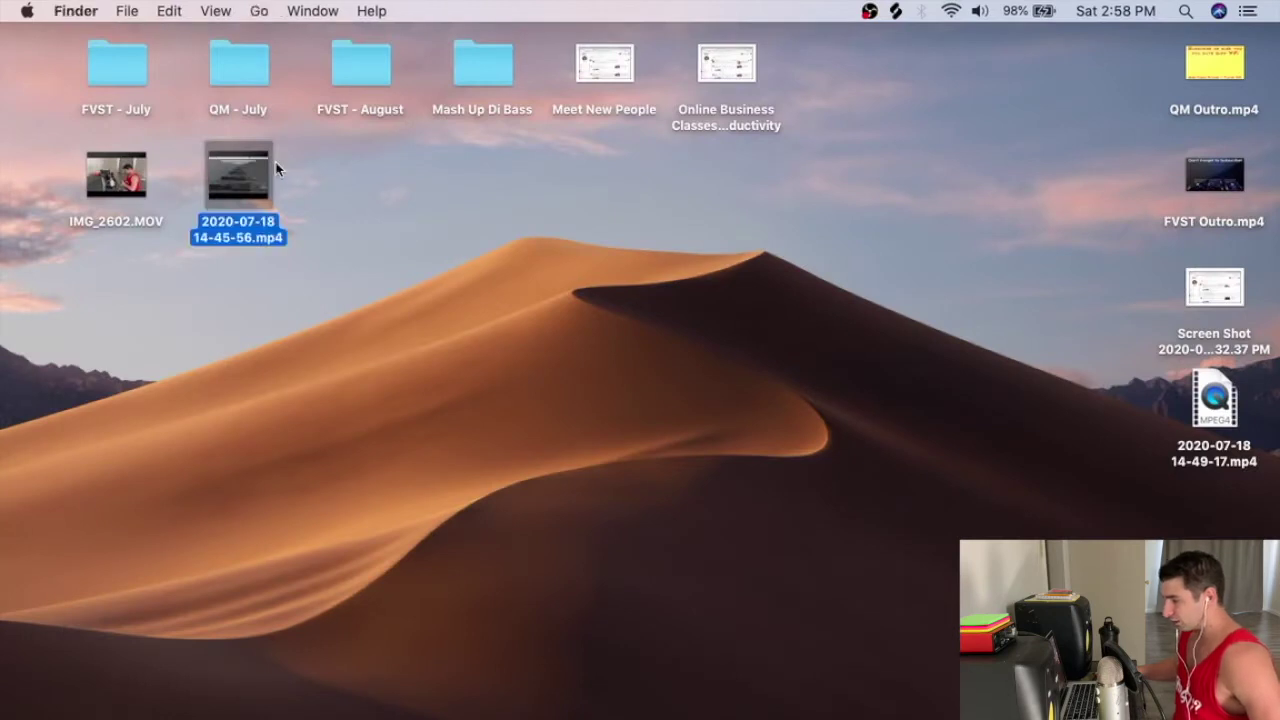
click(127, 12)
click(578, 230)
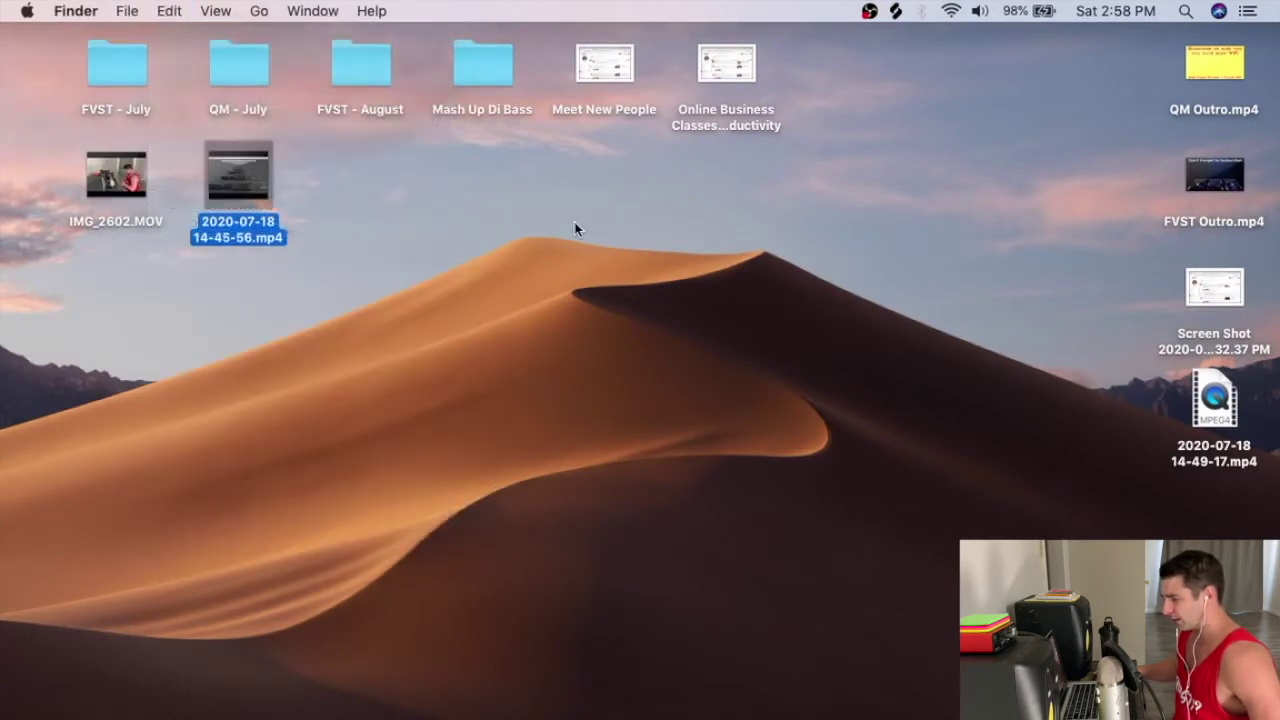
double_click(224, 162)
click(203, 11)
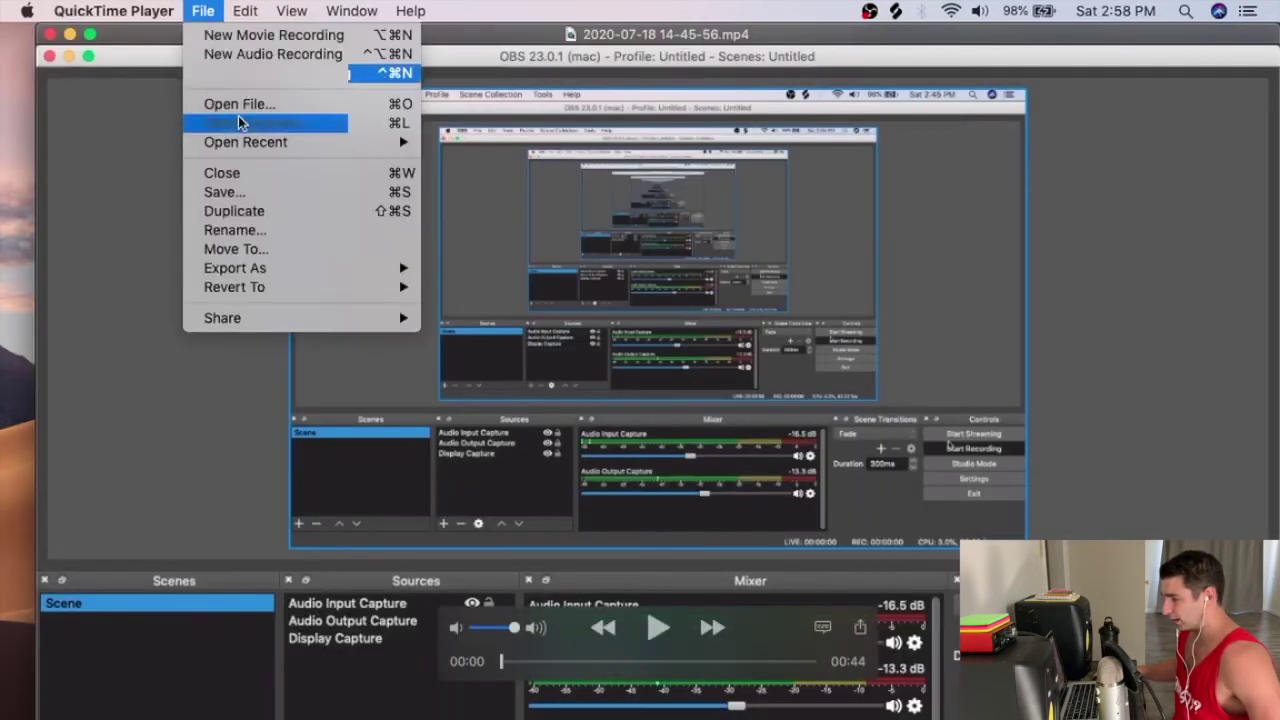
mouse_move(300, 268)
click(466, 303)
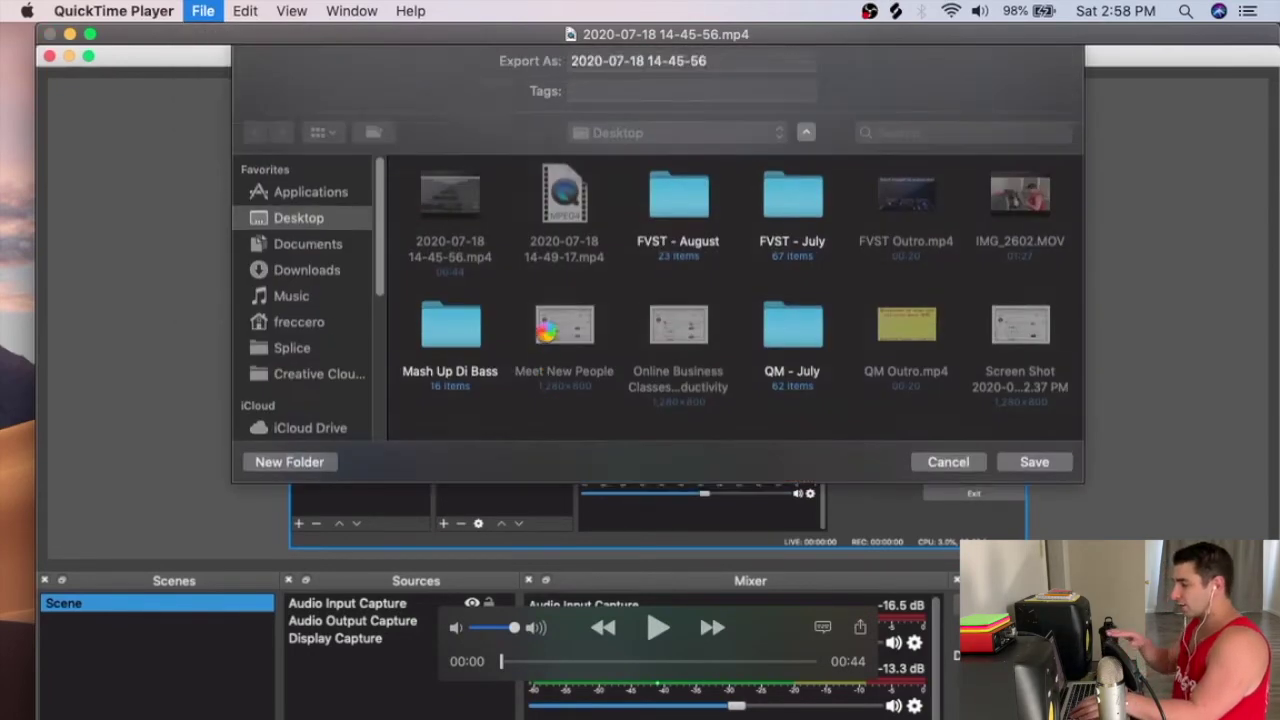
text(1)
click(1030, 471)
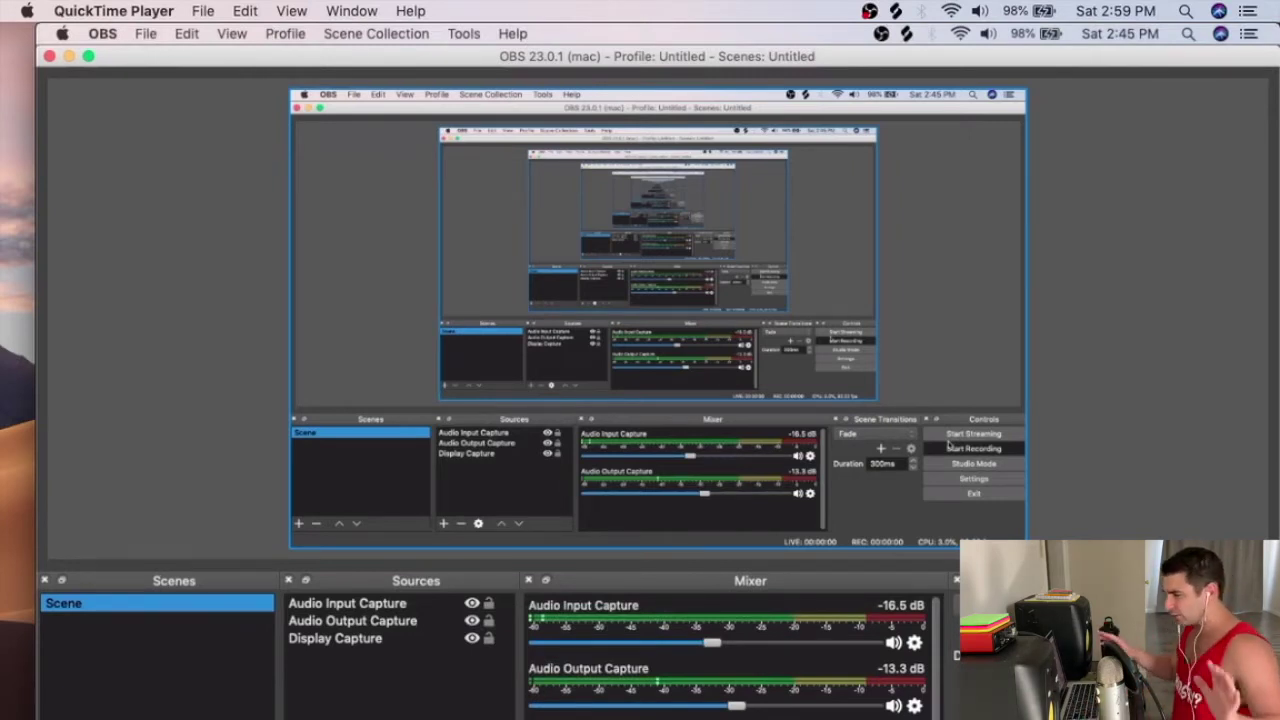
key(super+q)
click(851, 406)
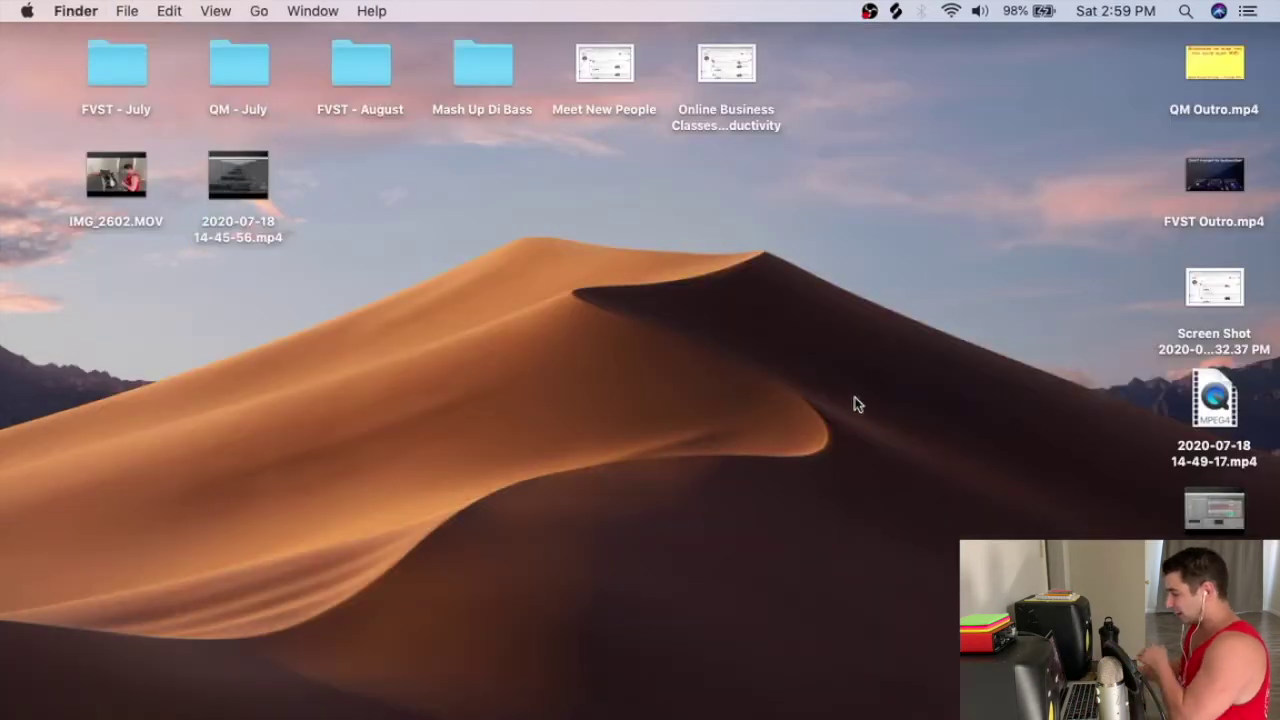
drag(1200, 508, 351, 188)
right_click(637, 228)
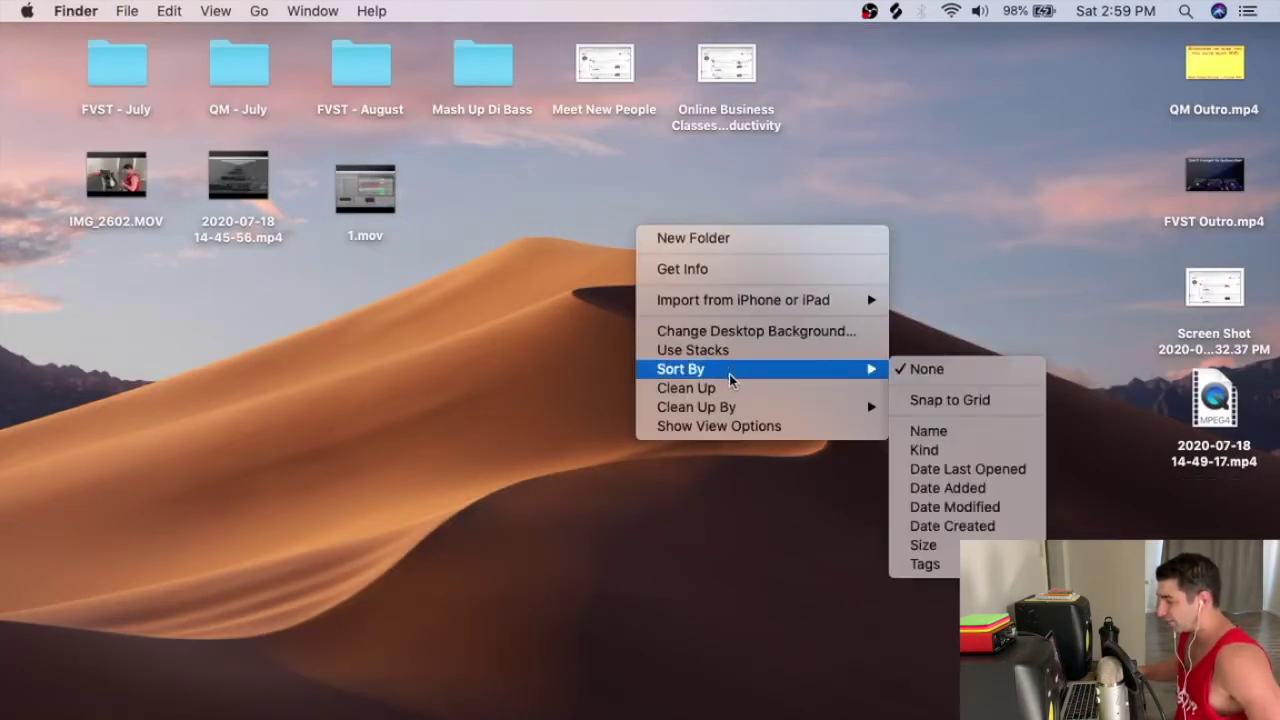
key(Return)
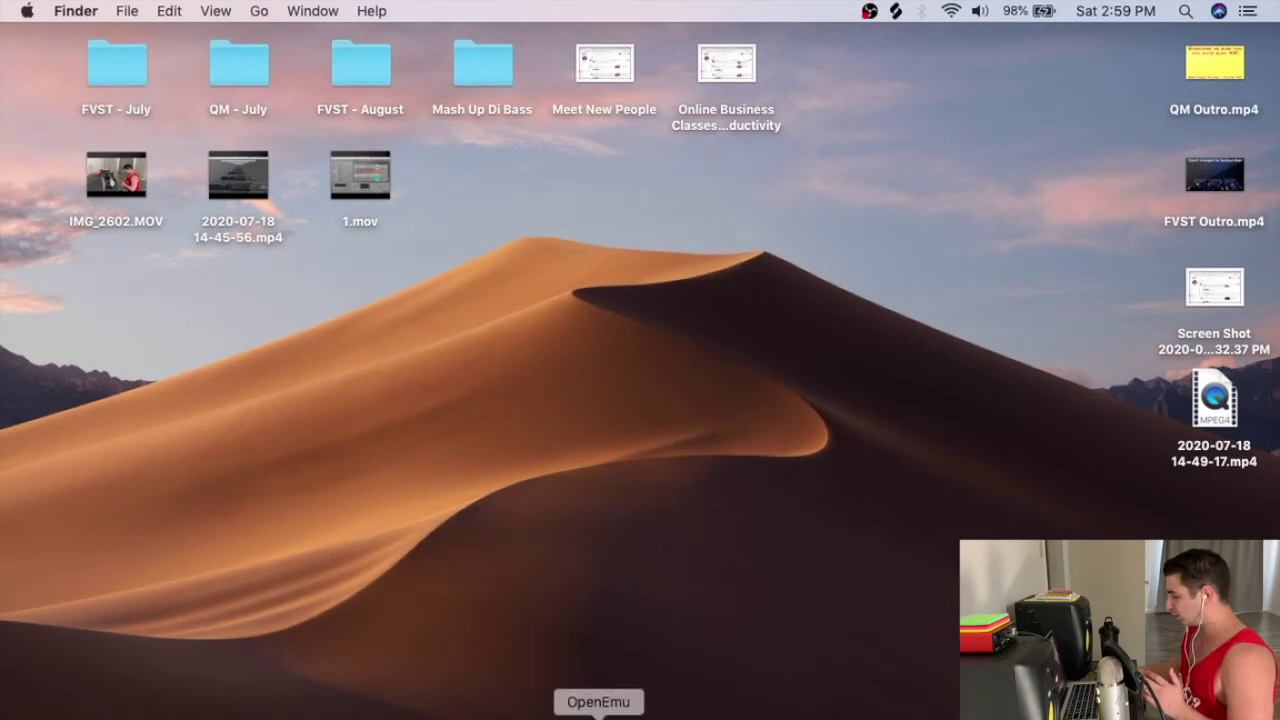
click(766, 714)
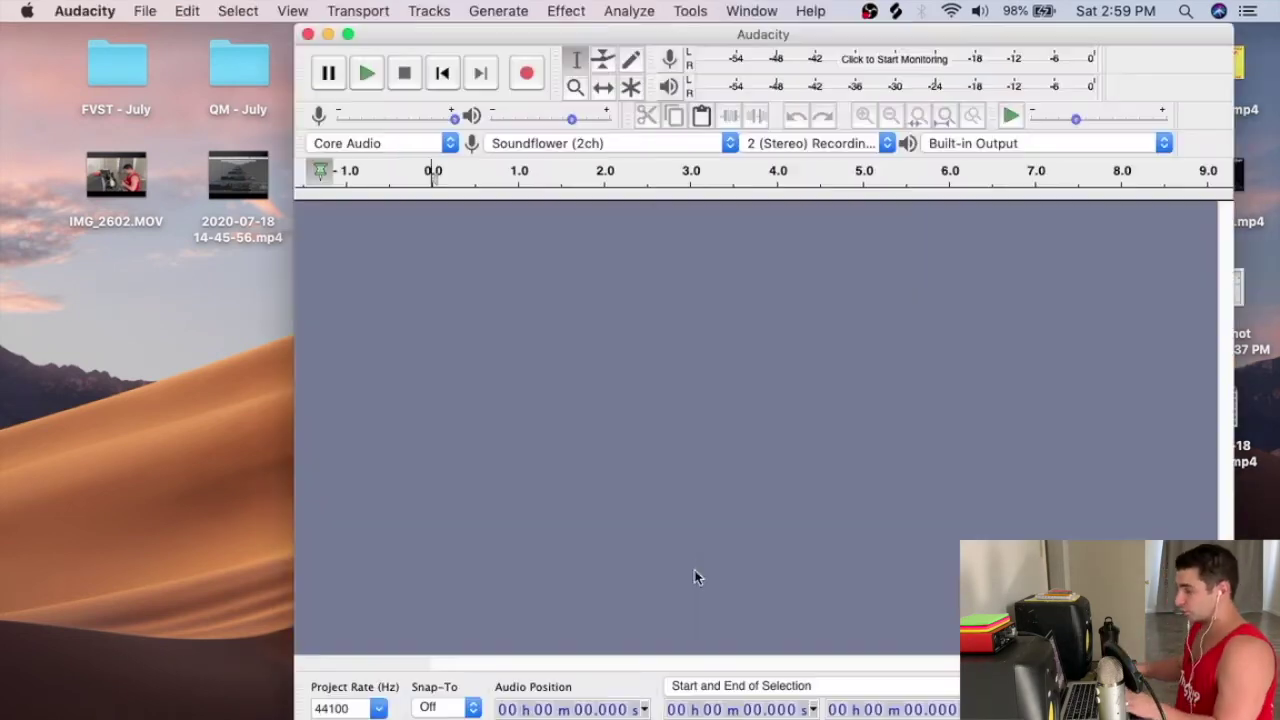
drag(455, 34, 495, 34)
drag(238, 175, 575, 330)
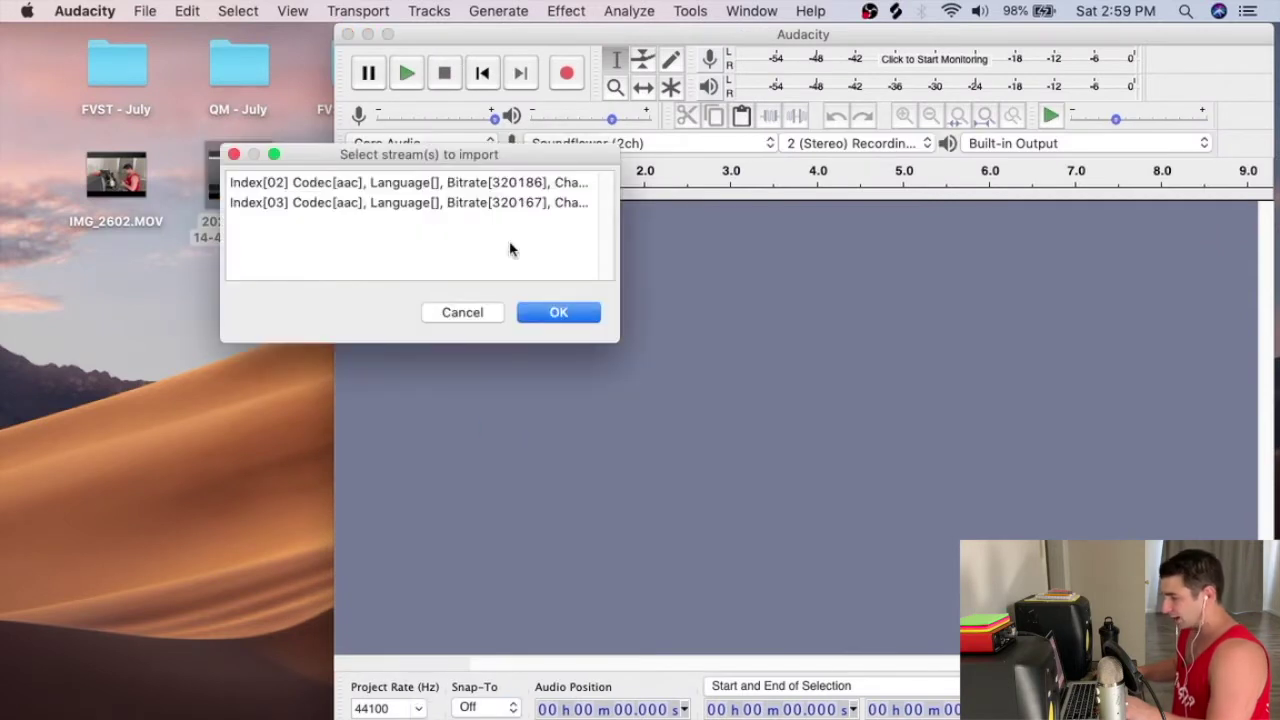
click(423, 183)
shift+click(417, 204)
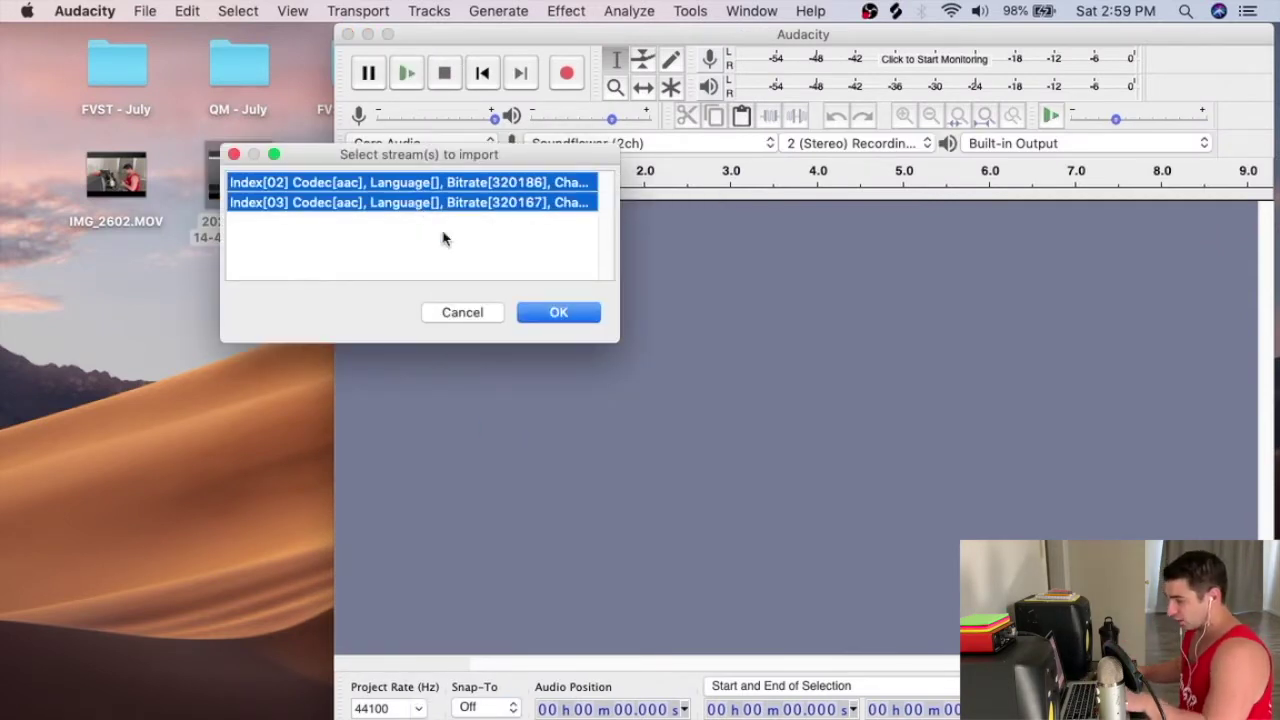
click(550, 314)
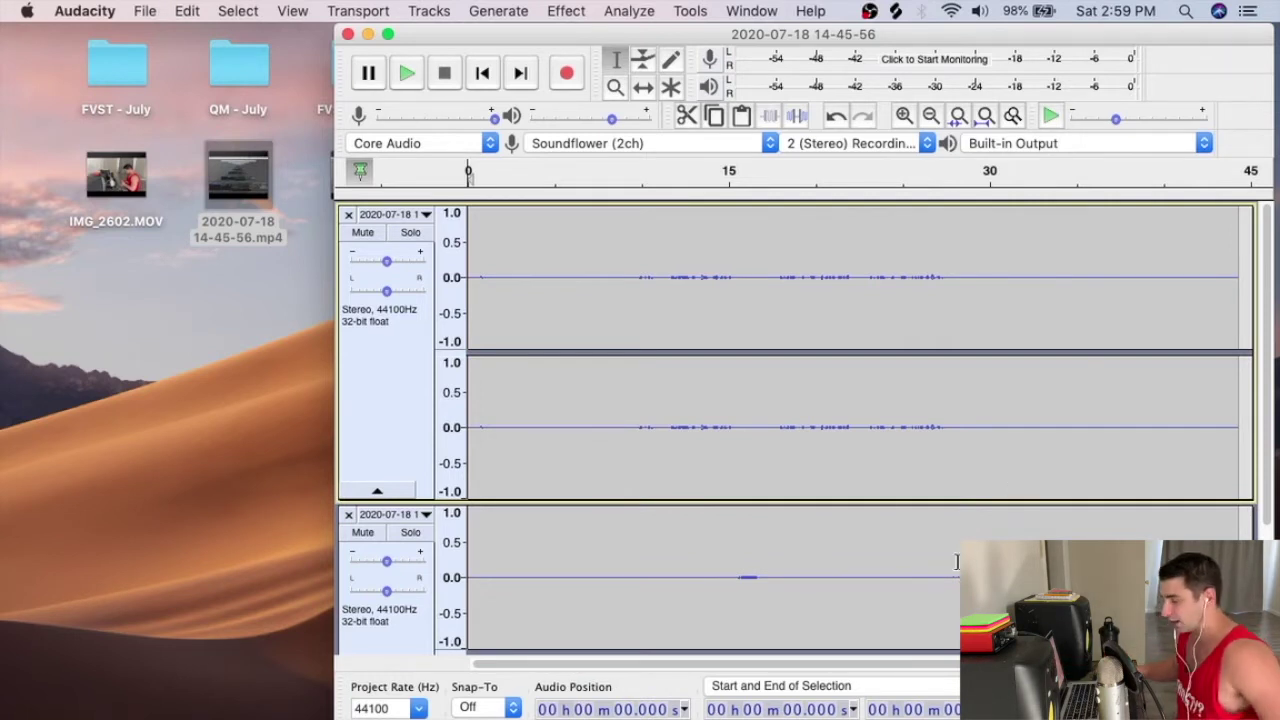
Step: Remove the second audio track and export the first one as a signed 24-bit PCM WAV named 1
click(349, 514)
click(145, 10)
mouse_move(200, 151)
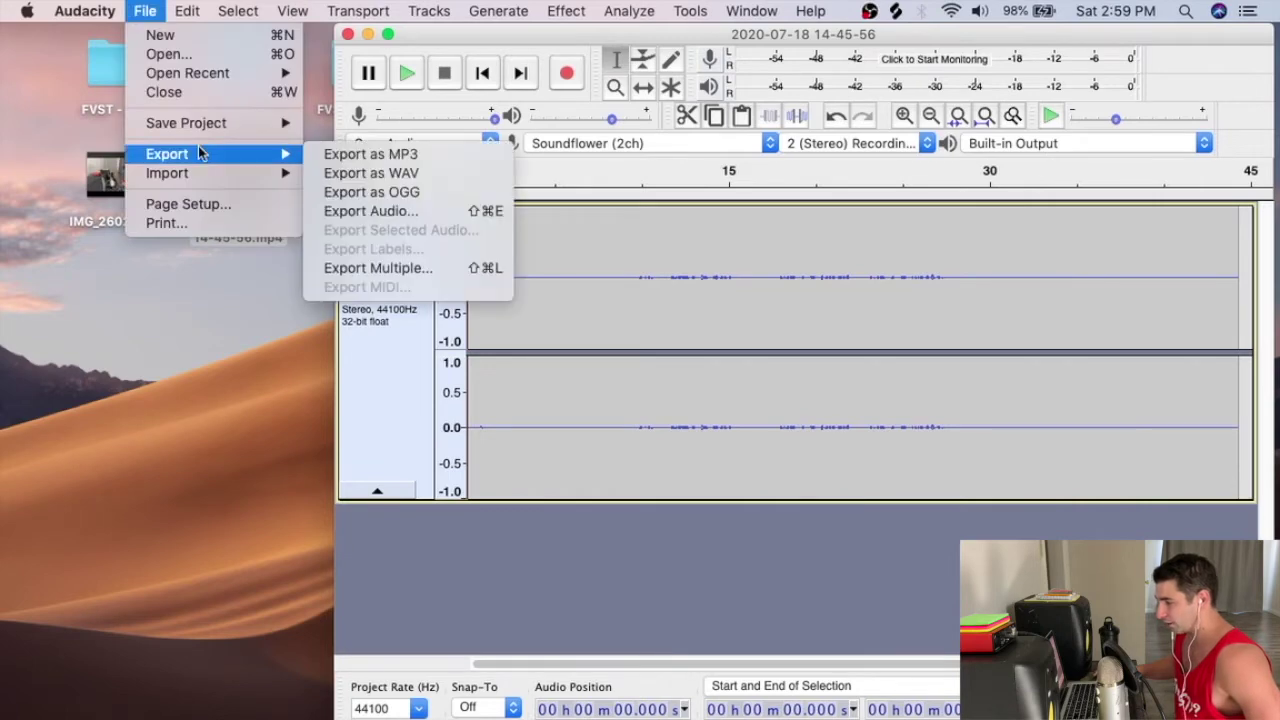
click(414, 177)
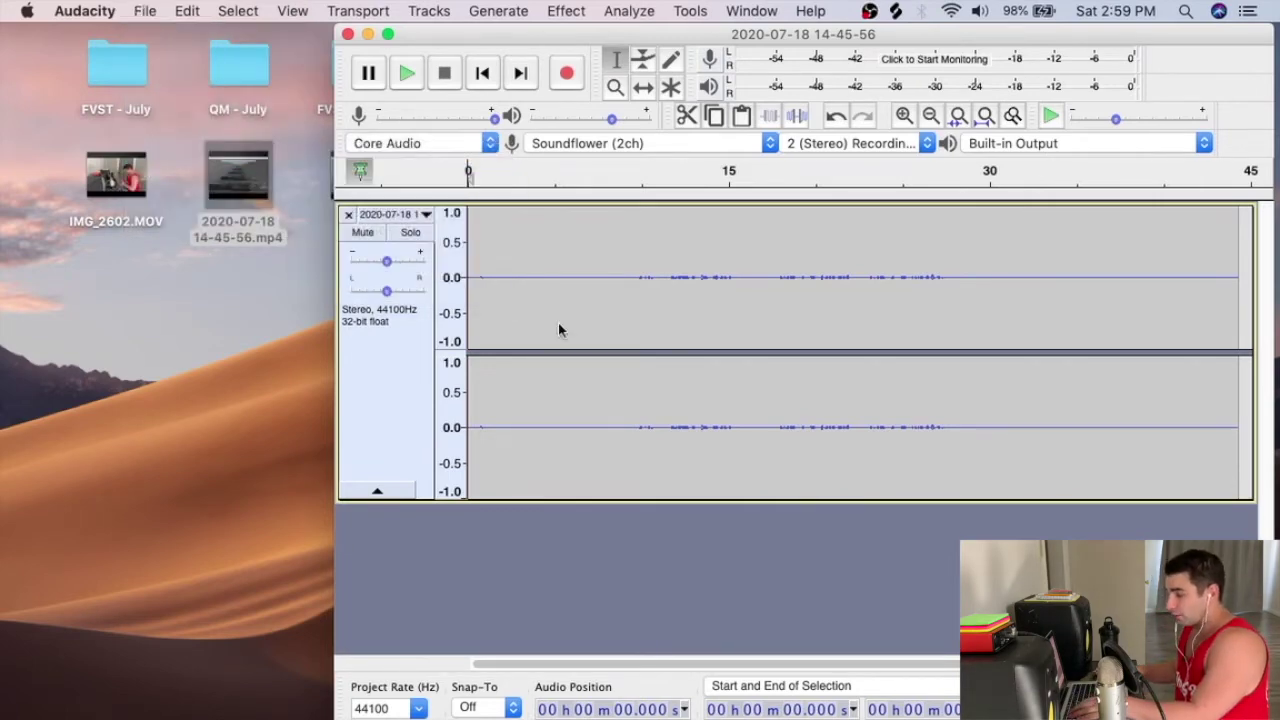
text(1)
click(619, 284)
click(622, 298)
click(841, 545)
click(717, 553)
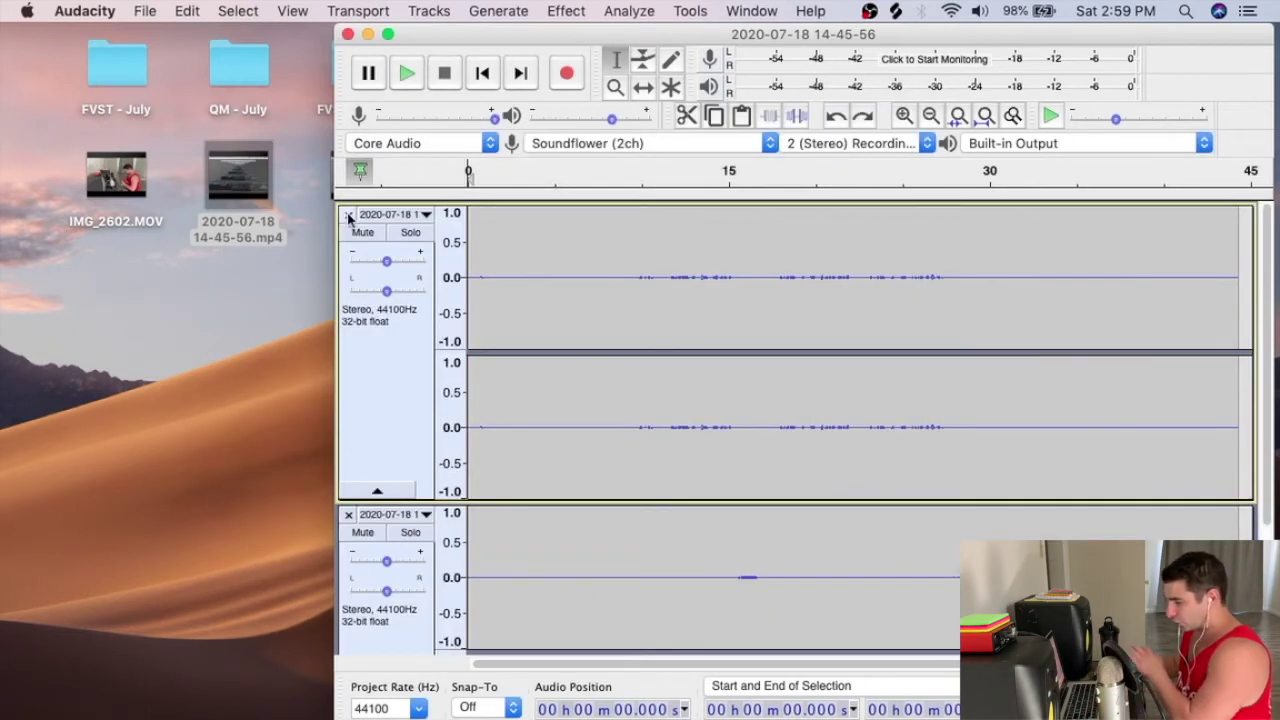
Step: Remove the first audio track and export the remaining one to the desktop as a signed 24-bit PCM WAV named 2
click(348, 214)
click(145, 11)
mouse_move(245, 154)
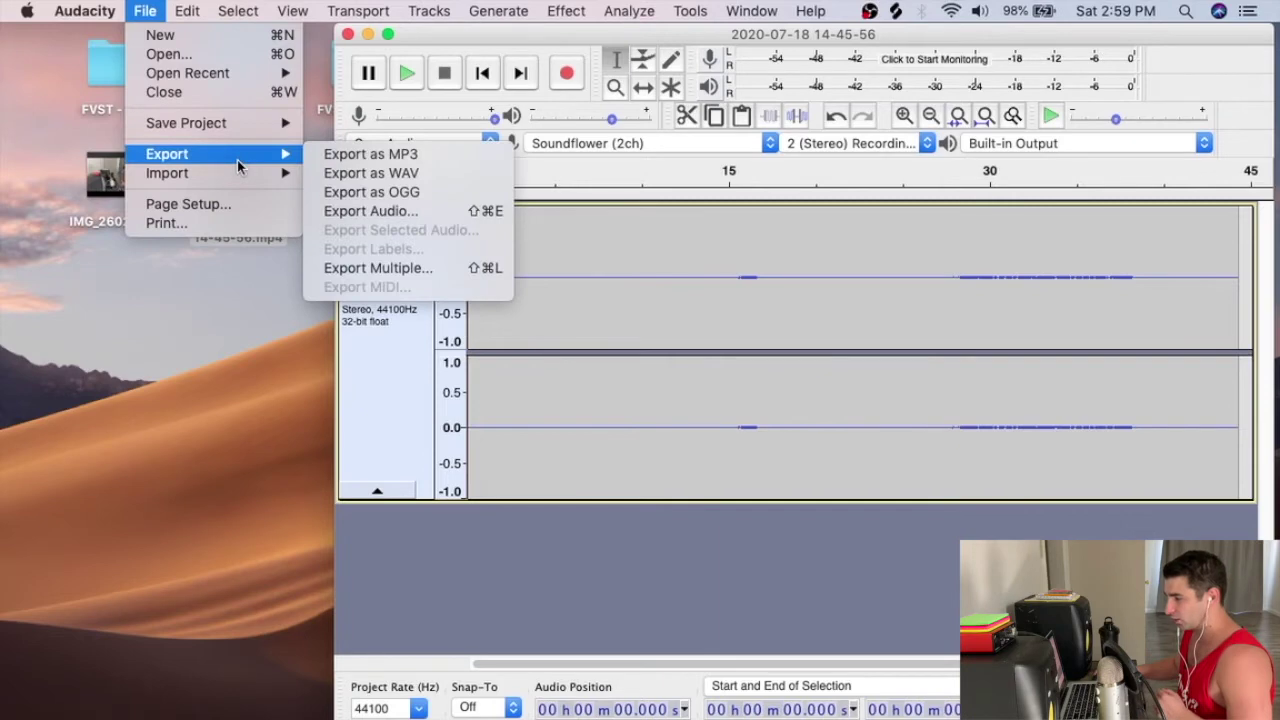
click(362, 175)
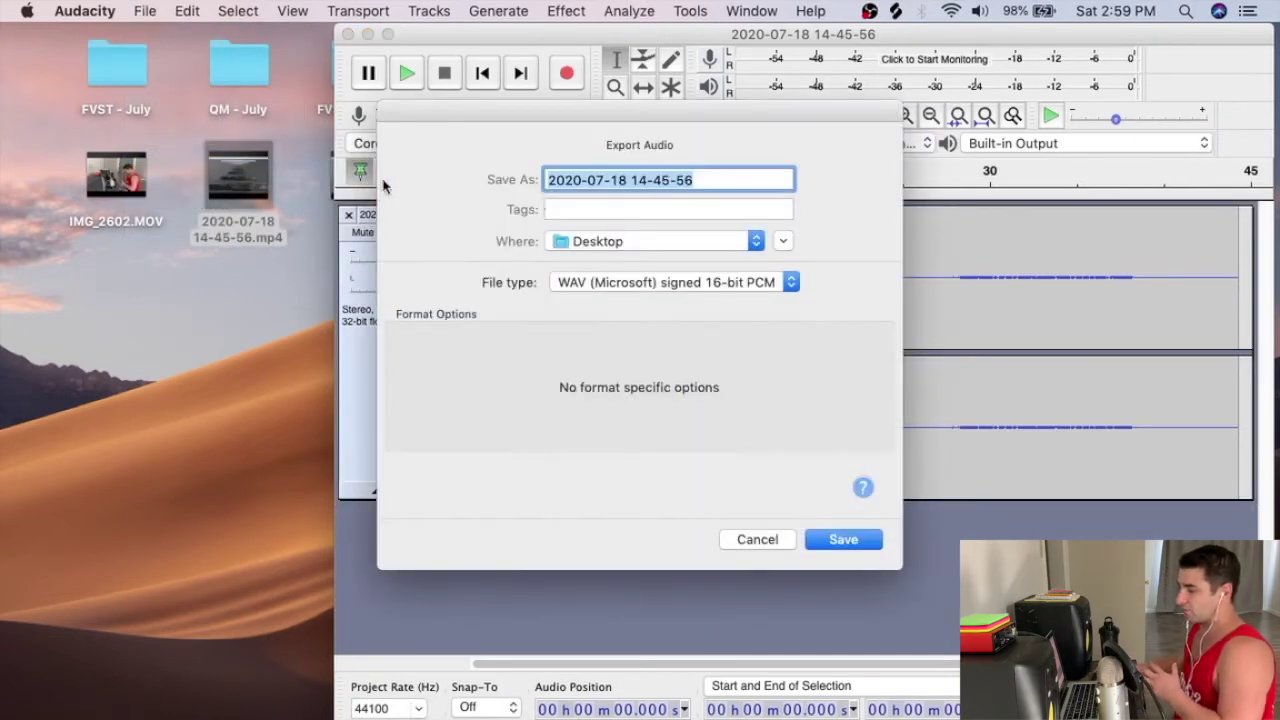
click(637, 282)
click(637, 307)
text(2)
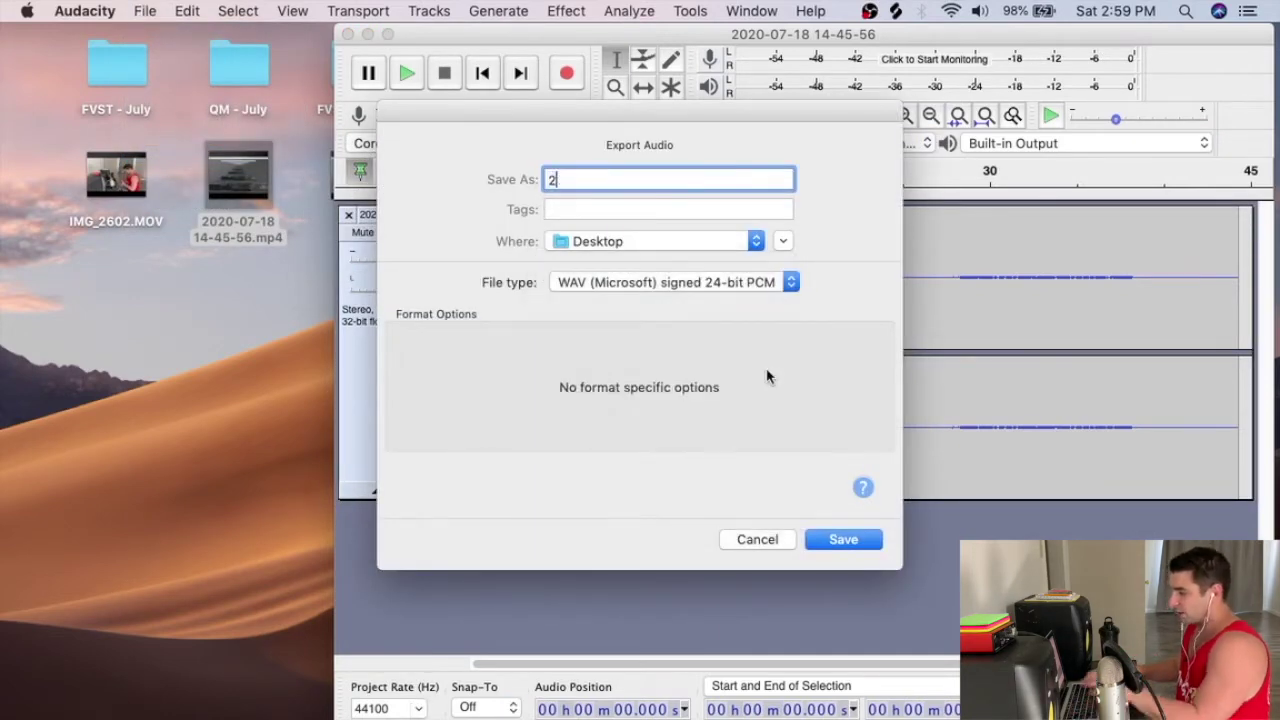
click(845, 545)
click(707, 551)
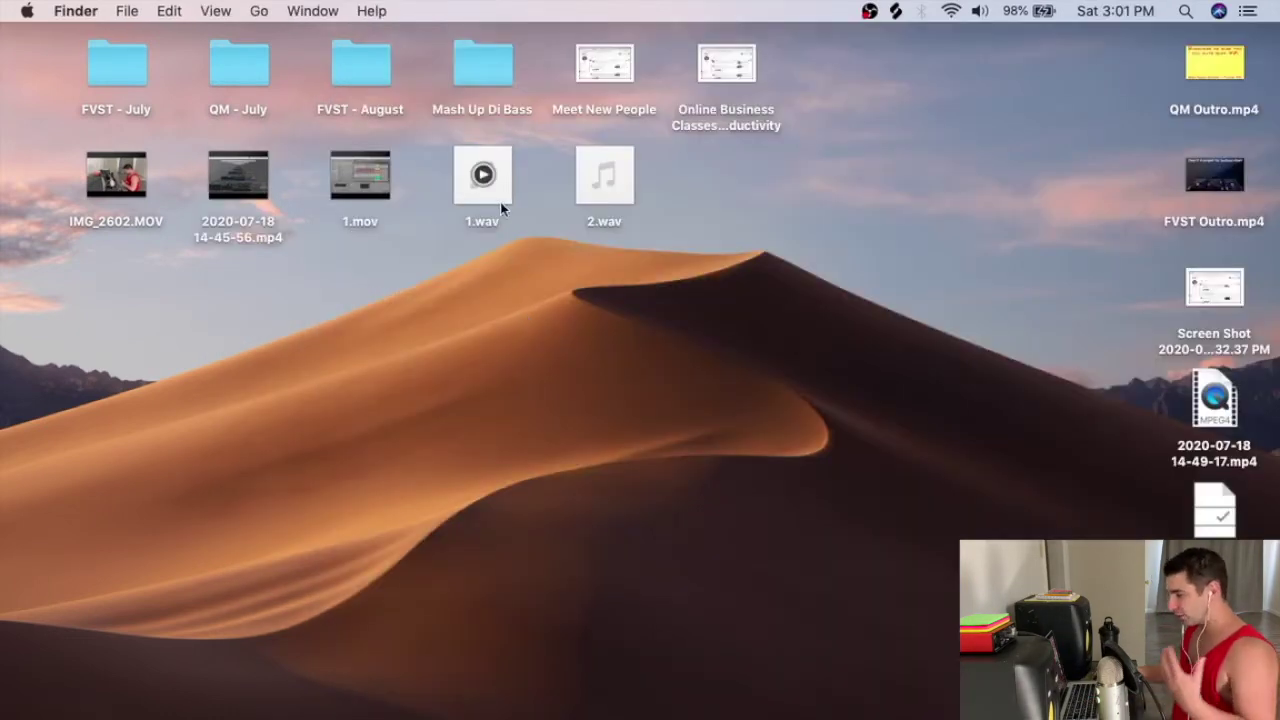
Step: Switch to Ableton Live and place 1.wav on the first audio track and 2.wav on the second, both starting at bar 1
mouse_move(488, 203)
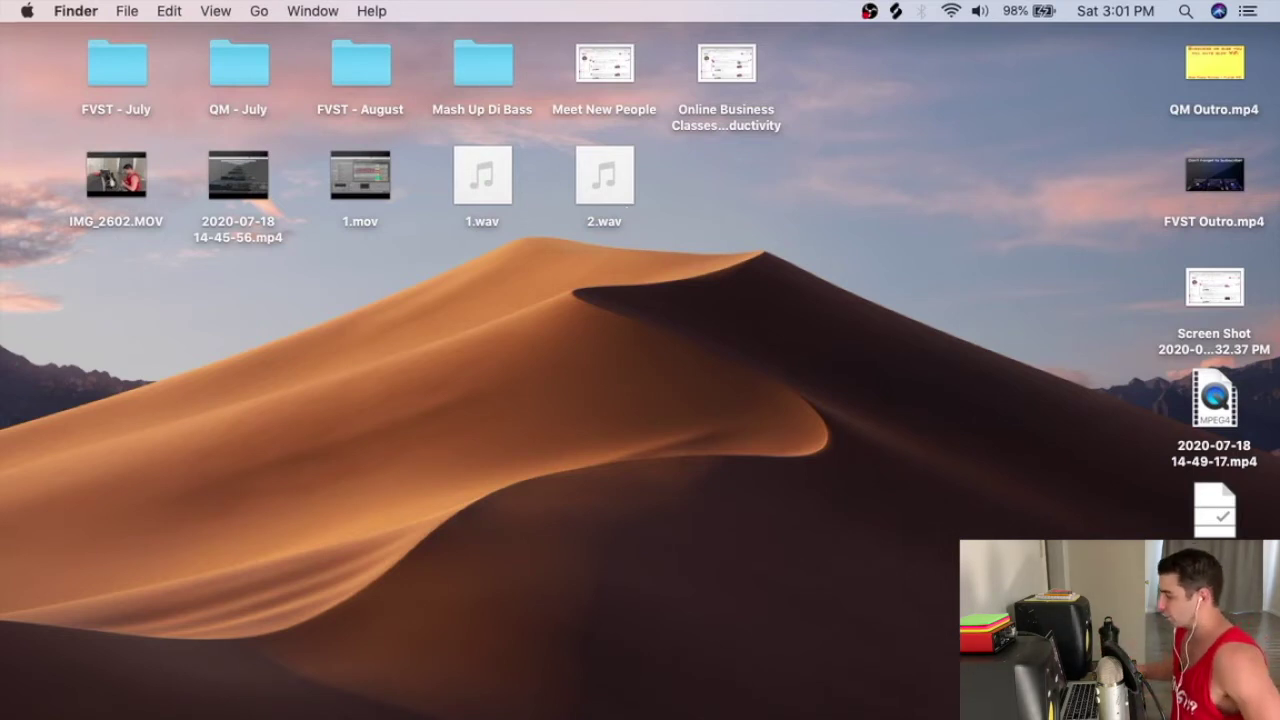
click(955, 645)
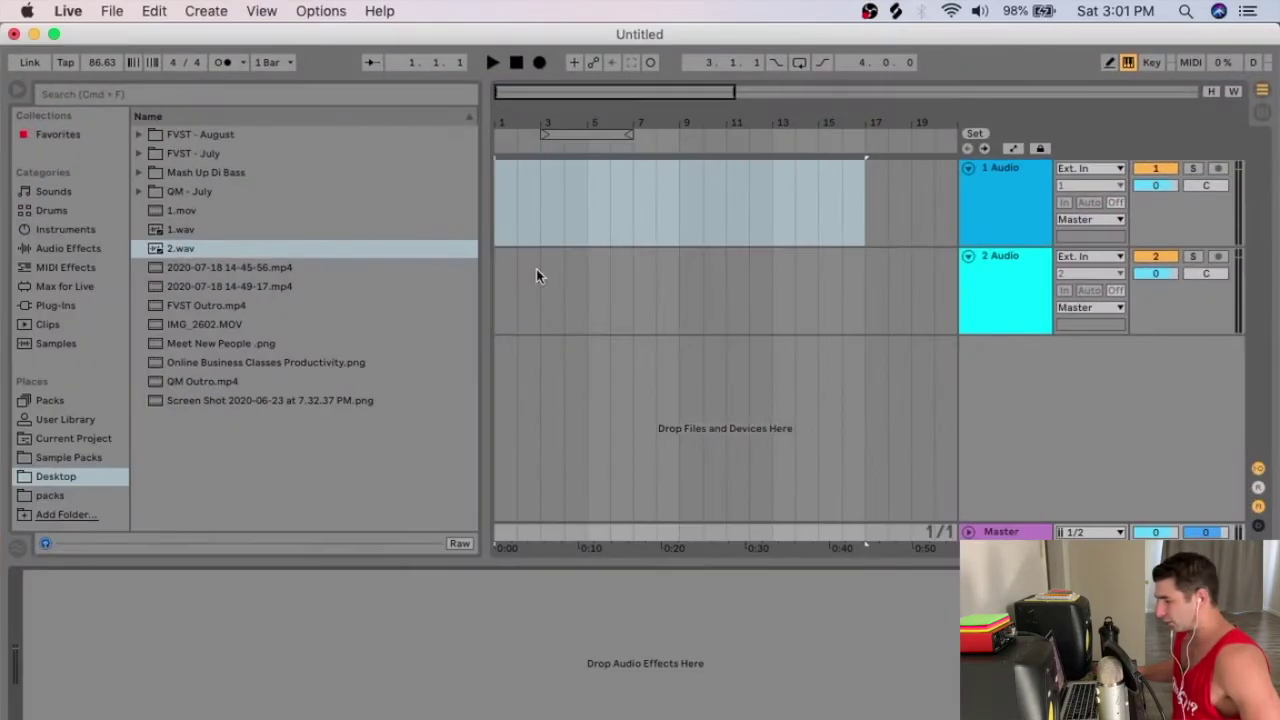
drag(189, 232, 499, 208)
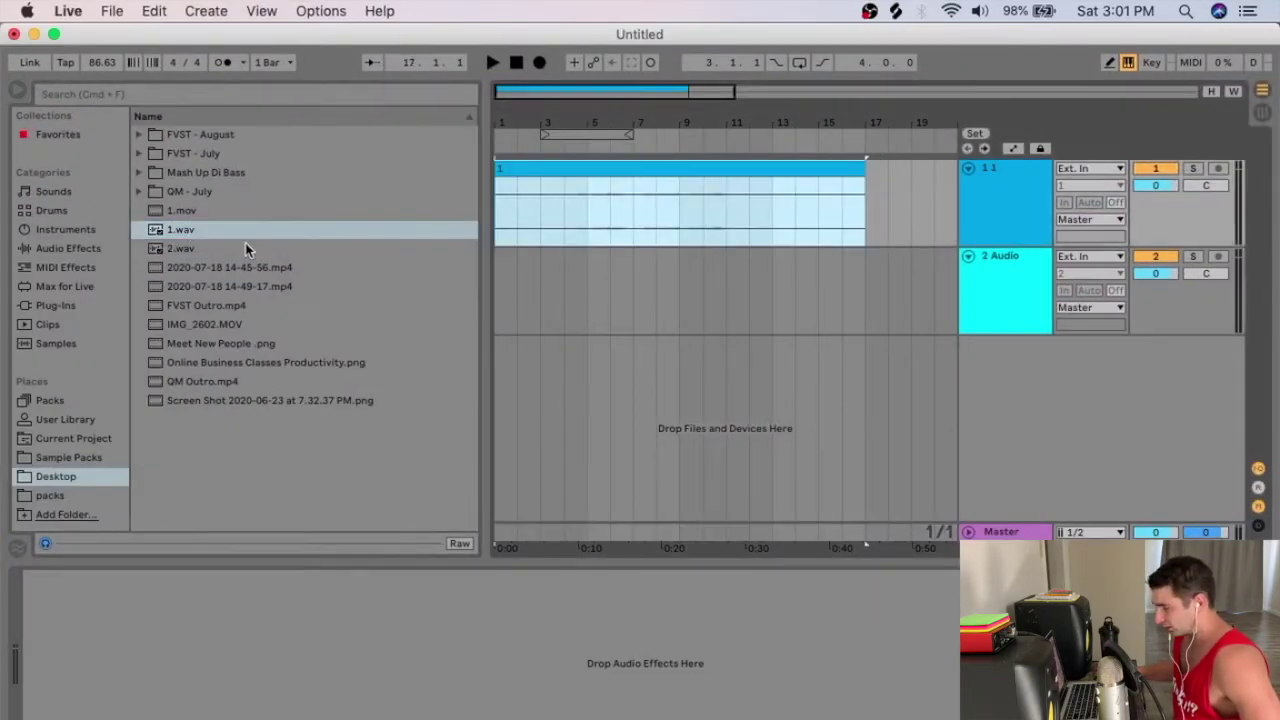
click(183, 250)
drag(183, 252, 499, 268)
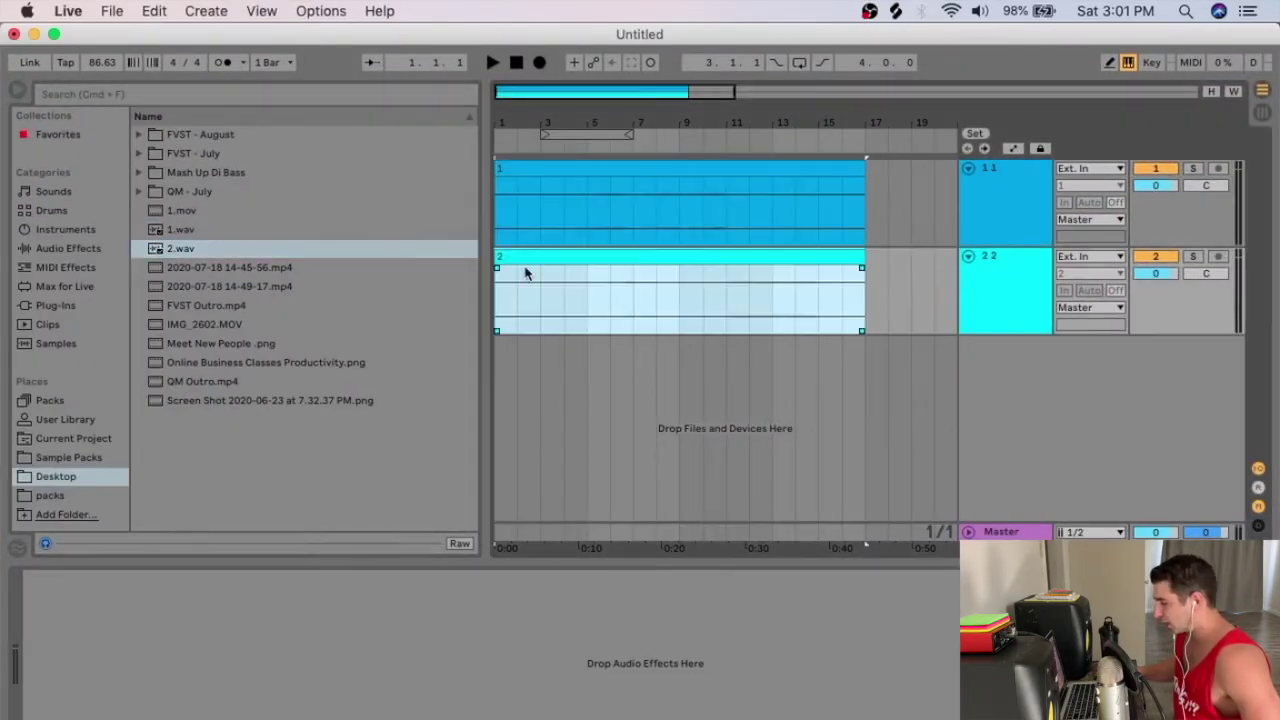
Step: Add FabFilter Pro-L 2 to the Master track, load its Gentle and Musical preset, and close the plug-in window
click(1014, 535)
click(85, 311)
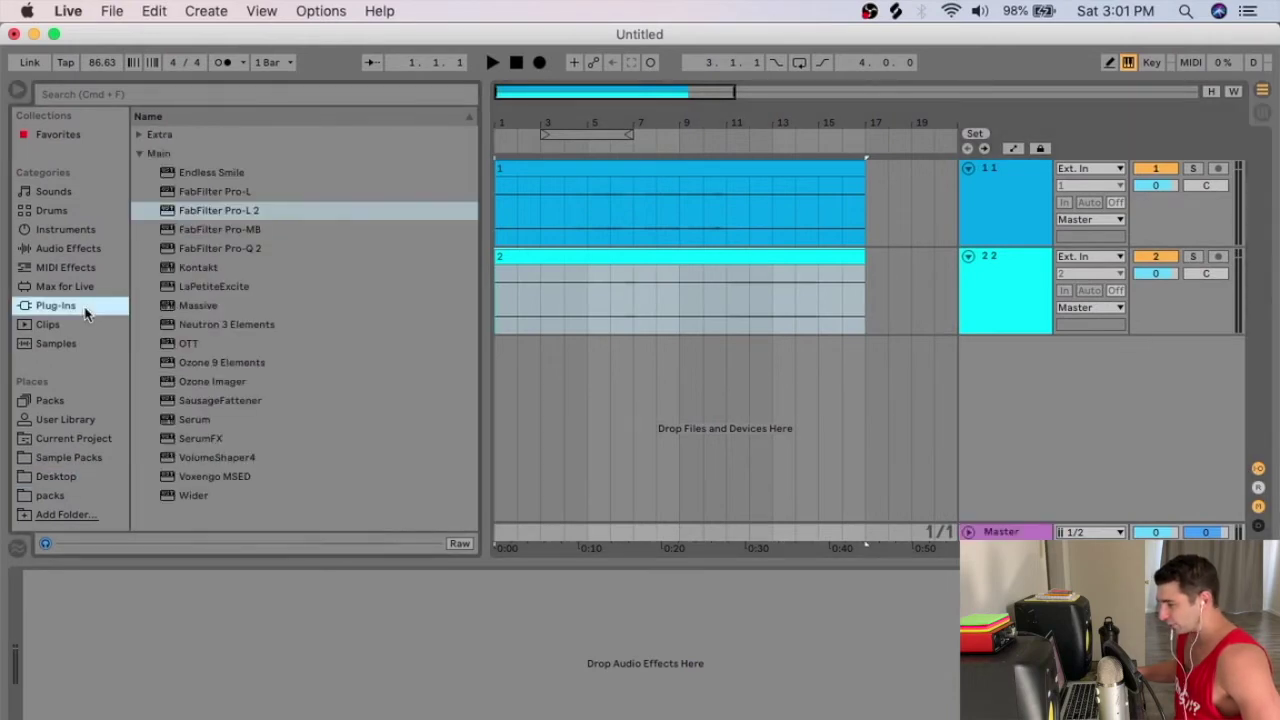
double_click(253, 210)
click(620, 119)
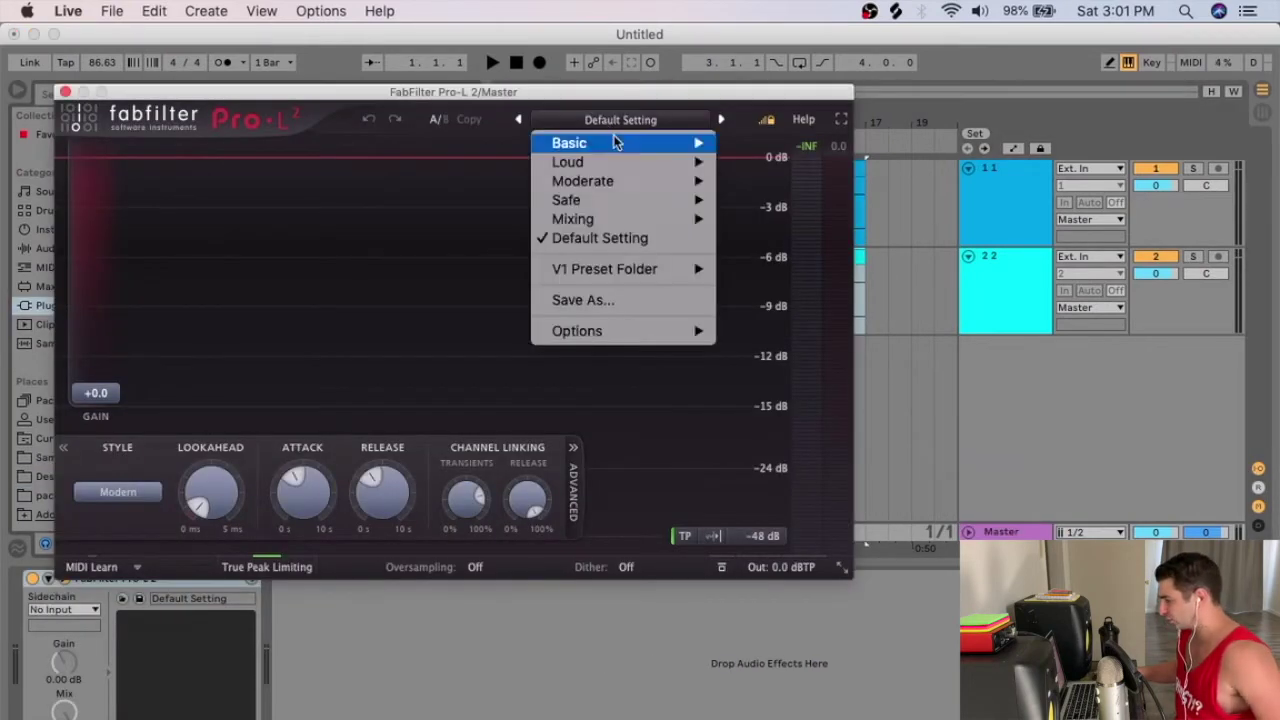
mouse_move(660, 200)
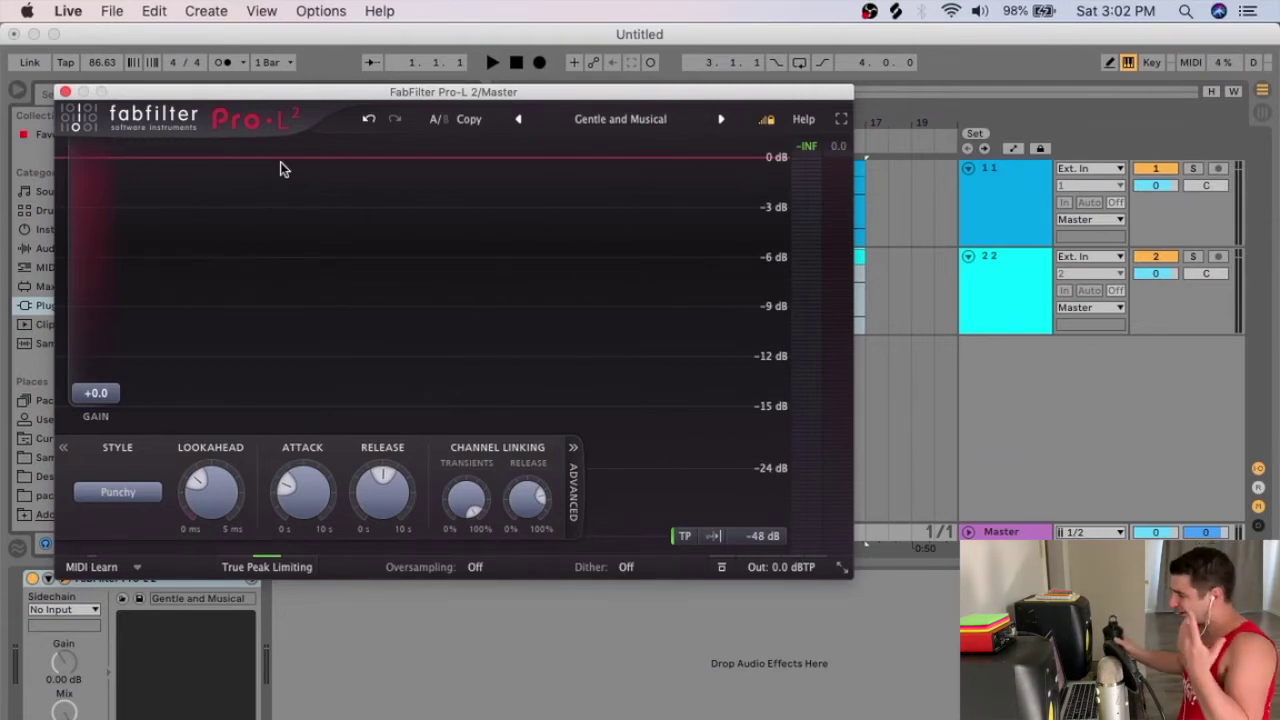
click(65, 92)
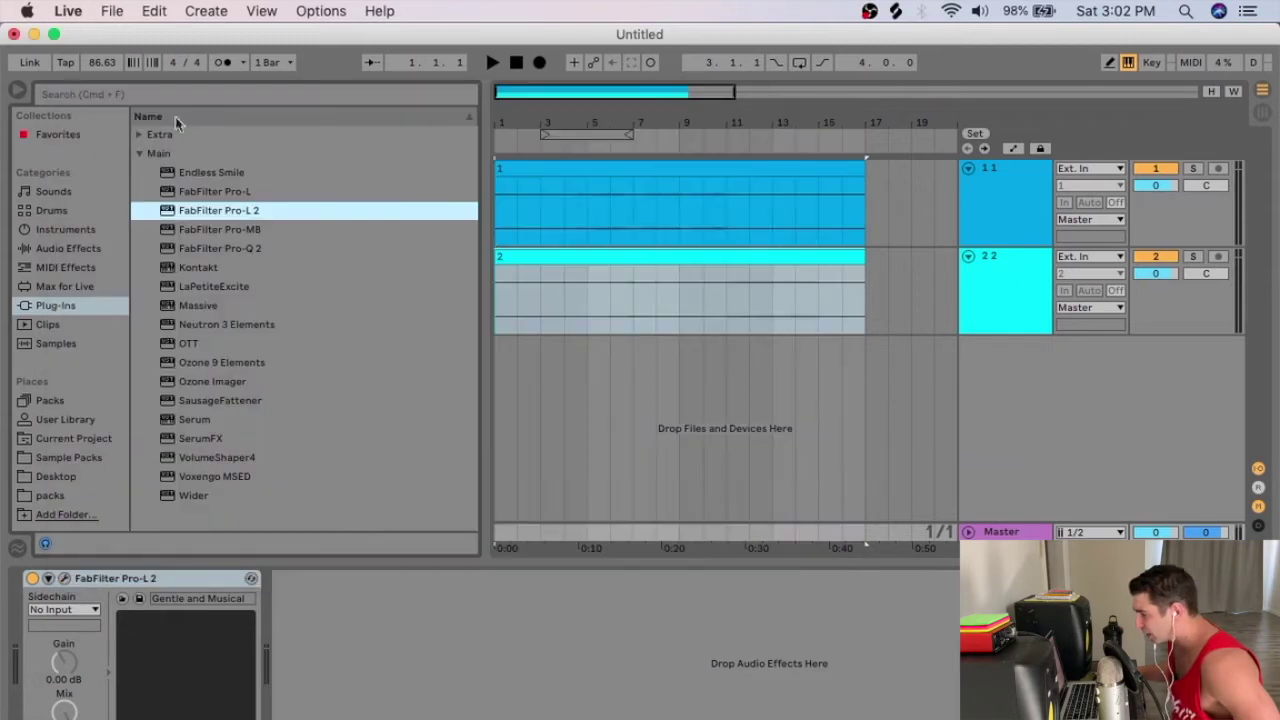
Step: Make sure Warp is turned off for the audio clips on both tracks
click(631, 174)
click(628, 262)
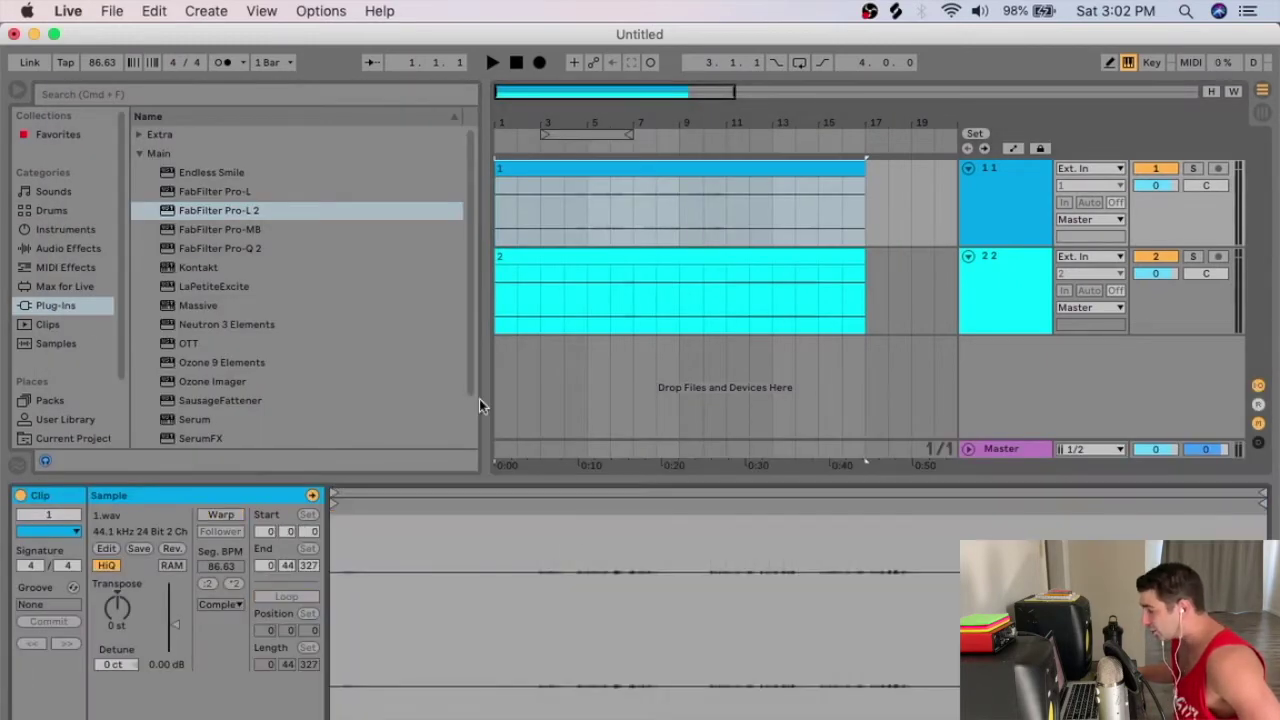
click(216, 515)
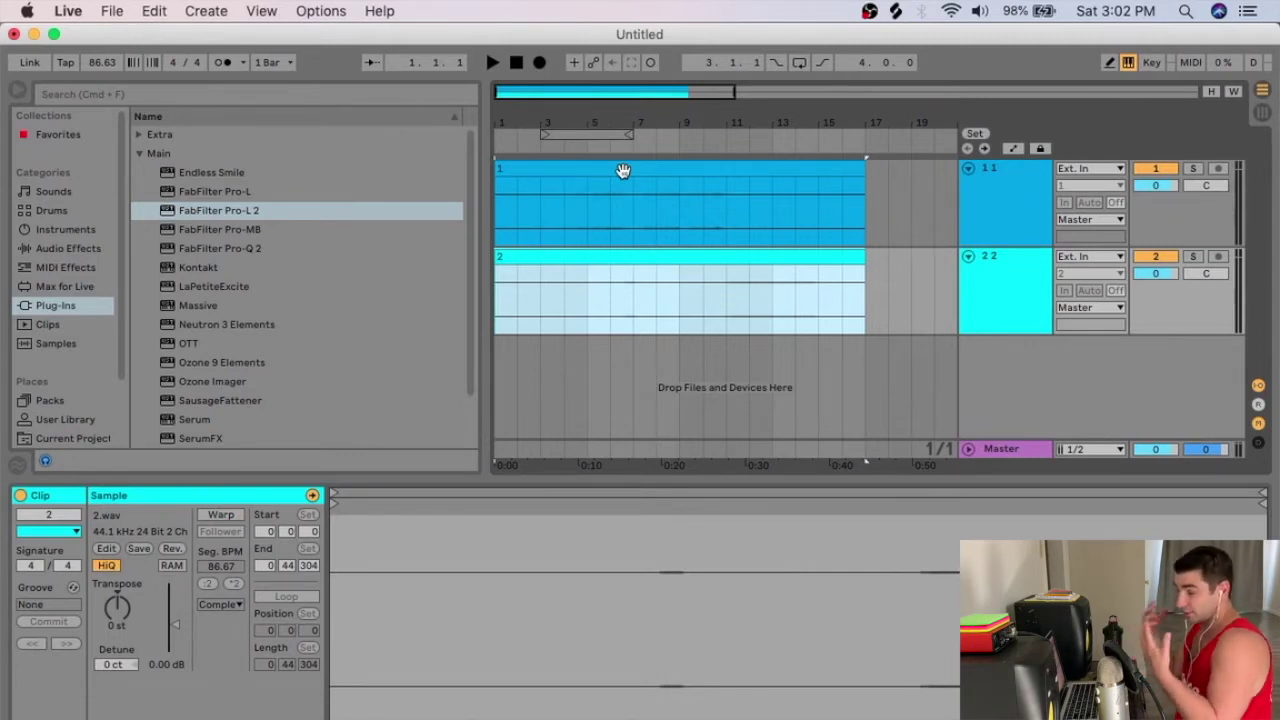
Step: Shift clips 1 and 2 out of alignment along the timeline, then move both back to start at bar 1
drag(669, 121, 630, 116)
drag(541, 170, 577, 171)
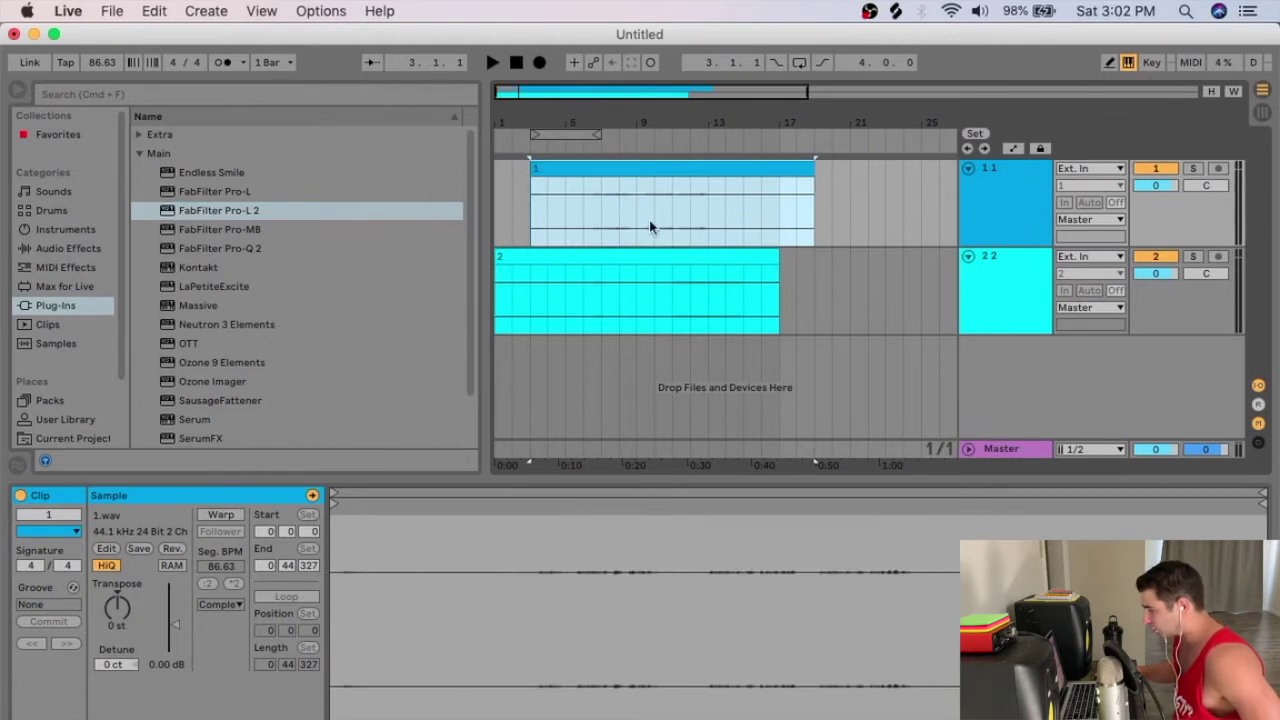
drag(557, 259, 574, 258)
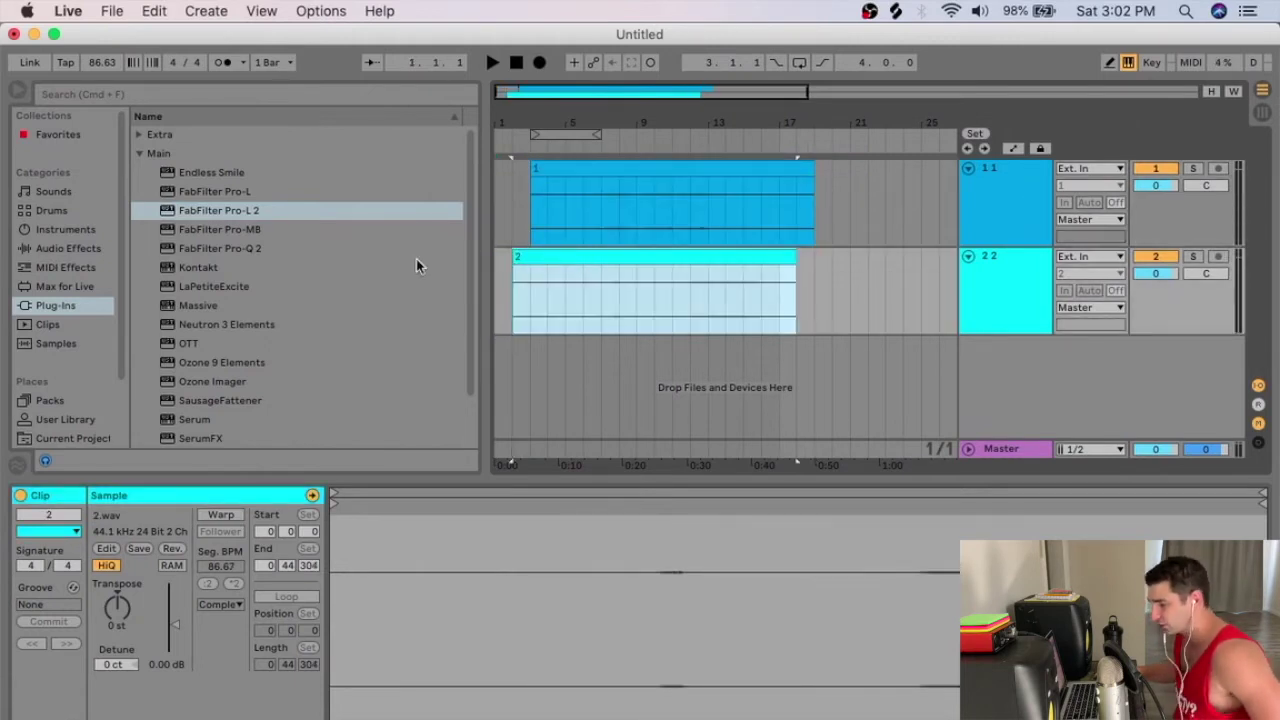
drag(591, 257, 573, 257)
drag(631, 191, 548, 171)
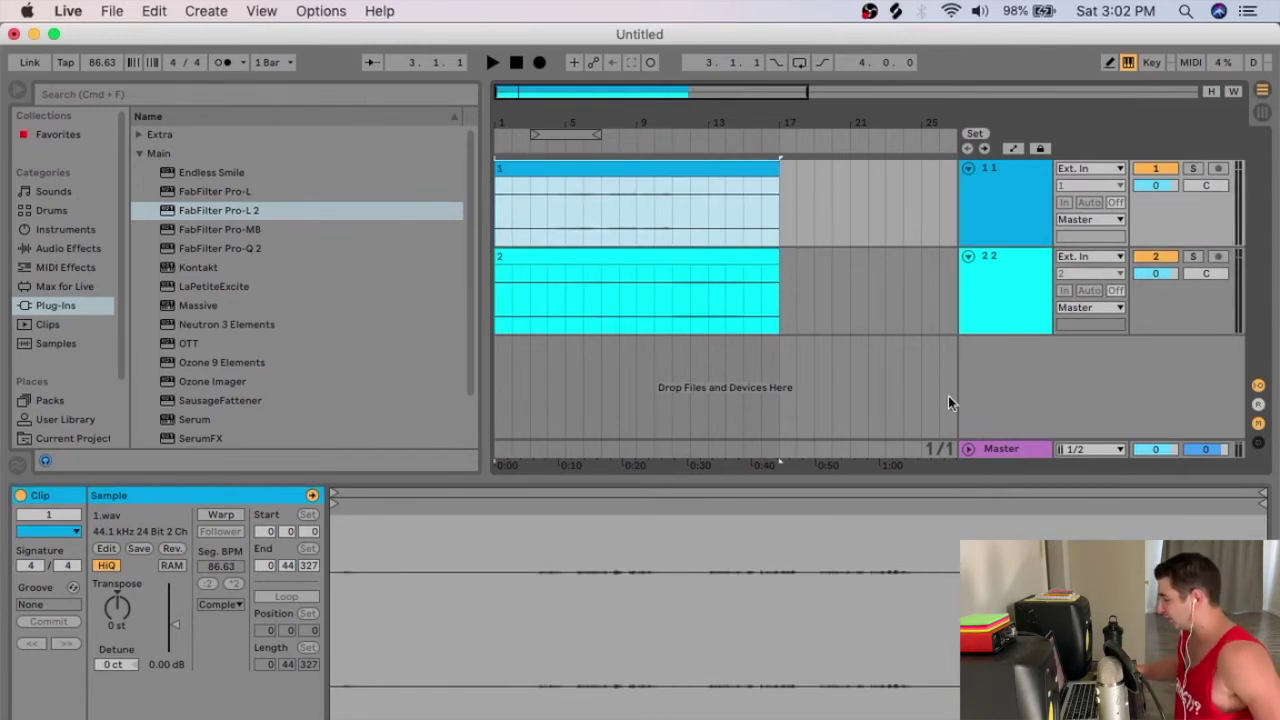
Step: Check the audio input and output devices in Ableton Live's audio preferences and close the preferences window
drag(916, 473, 914, 556)
click(68, 11)
click(105, 63)
click(410, 191)
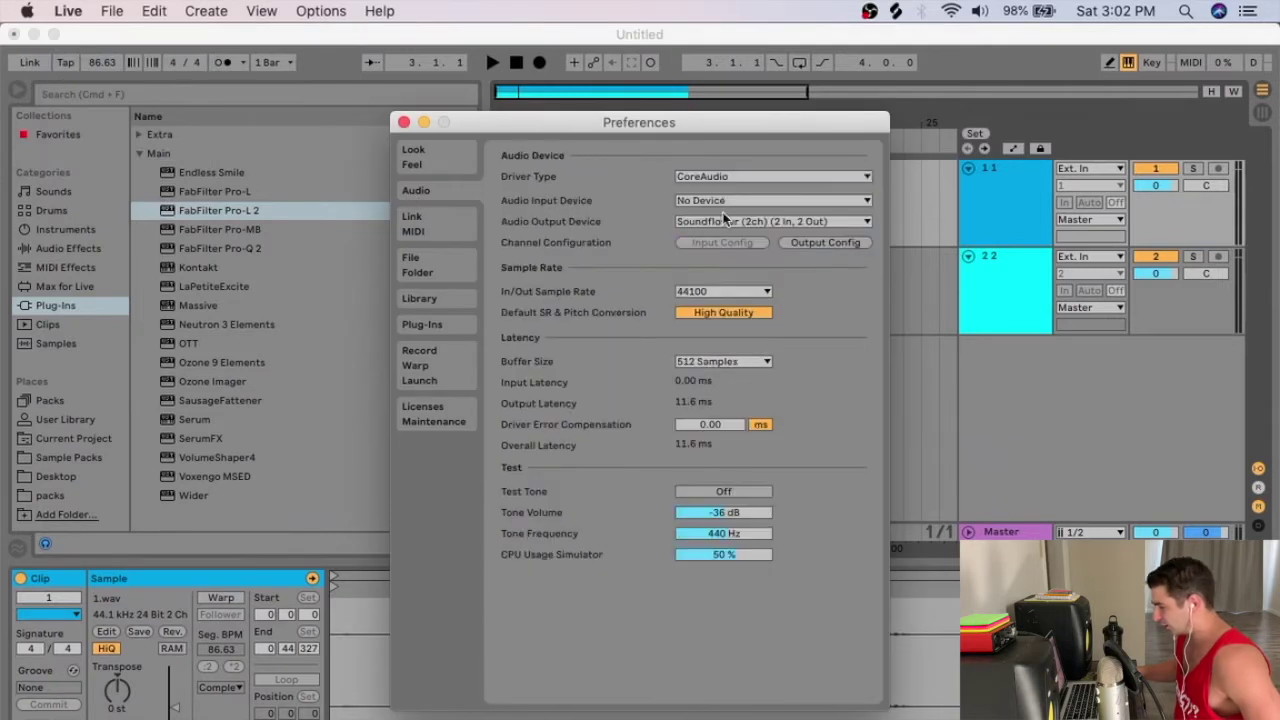
click(403, 122)
Step: Solo track 1 and load YOUTUBE VOCAL RACK.adg from the User Library onto it
click(940, 187)
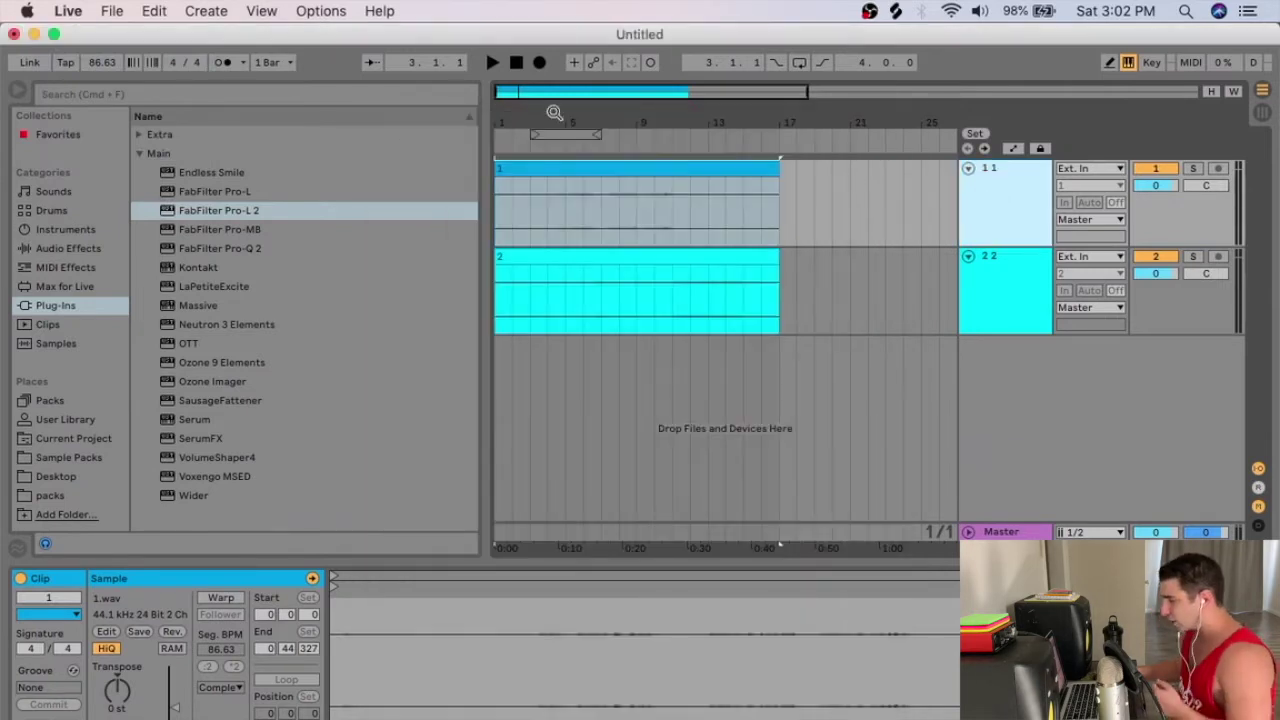
drag(554, 112, 554, 130)
click(1196, 168)
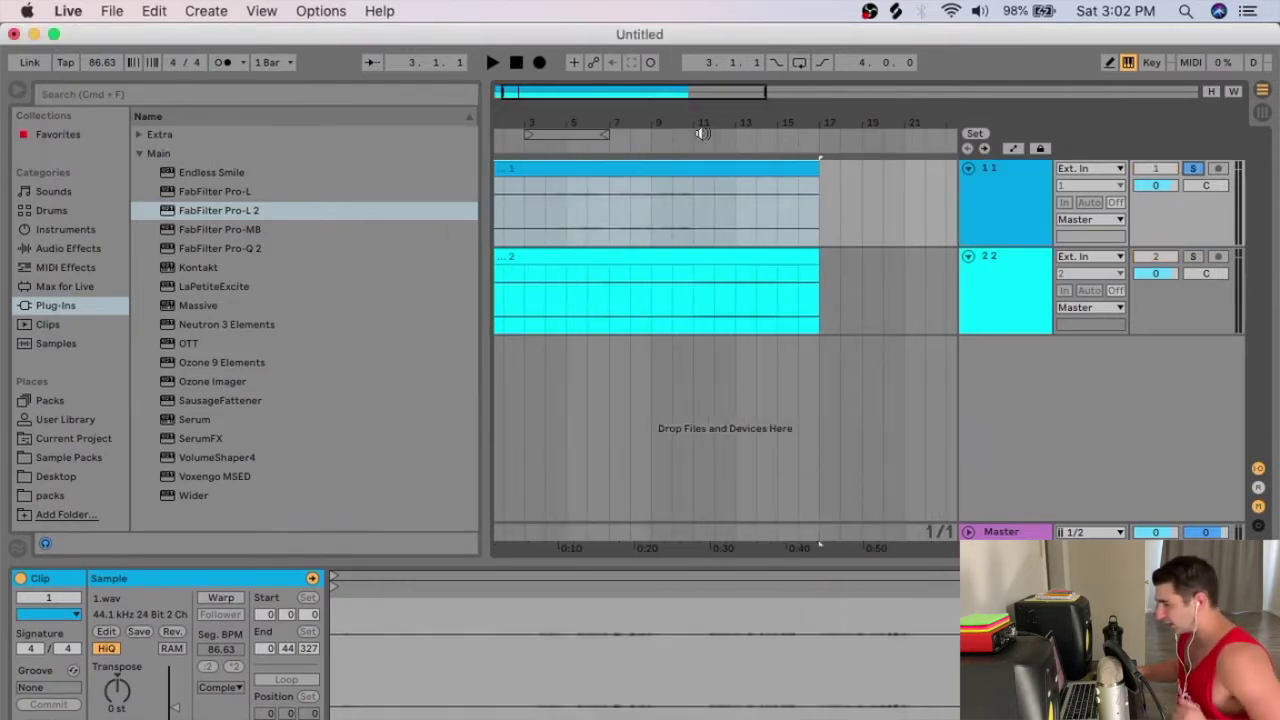
click(62, 421)
drag(471, 160, 469, 488)
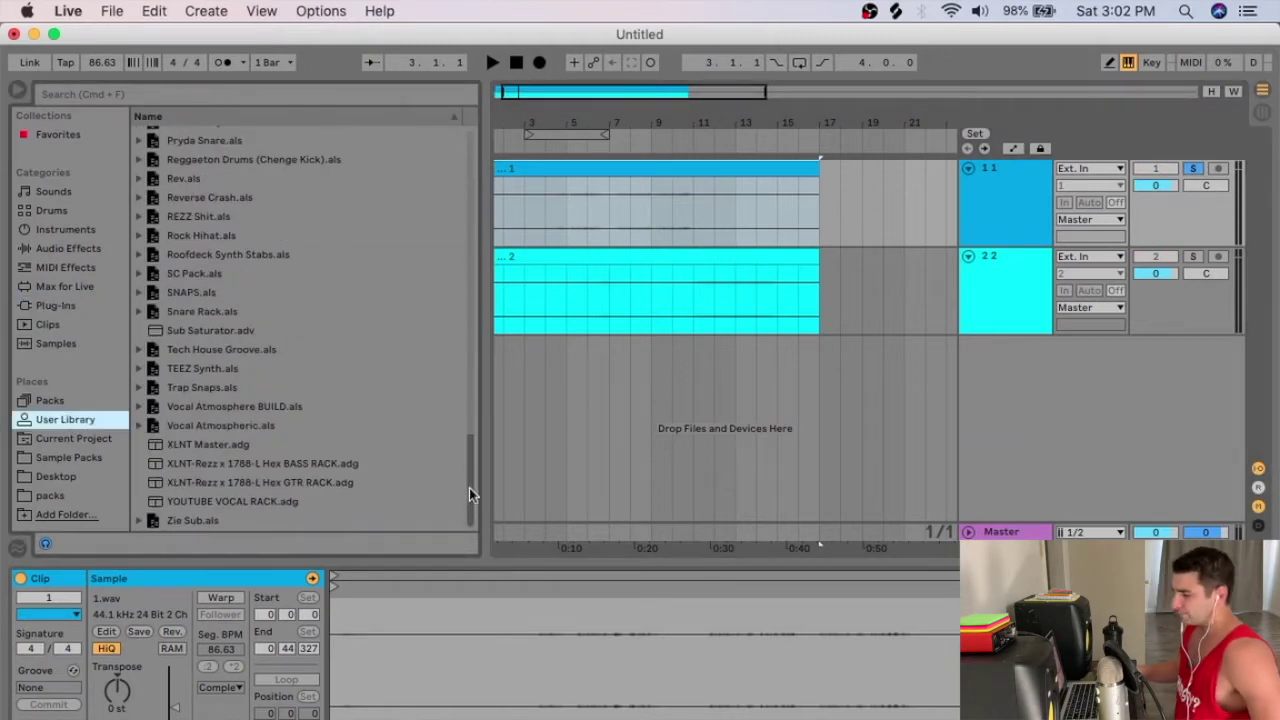
click(219, 497)
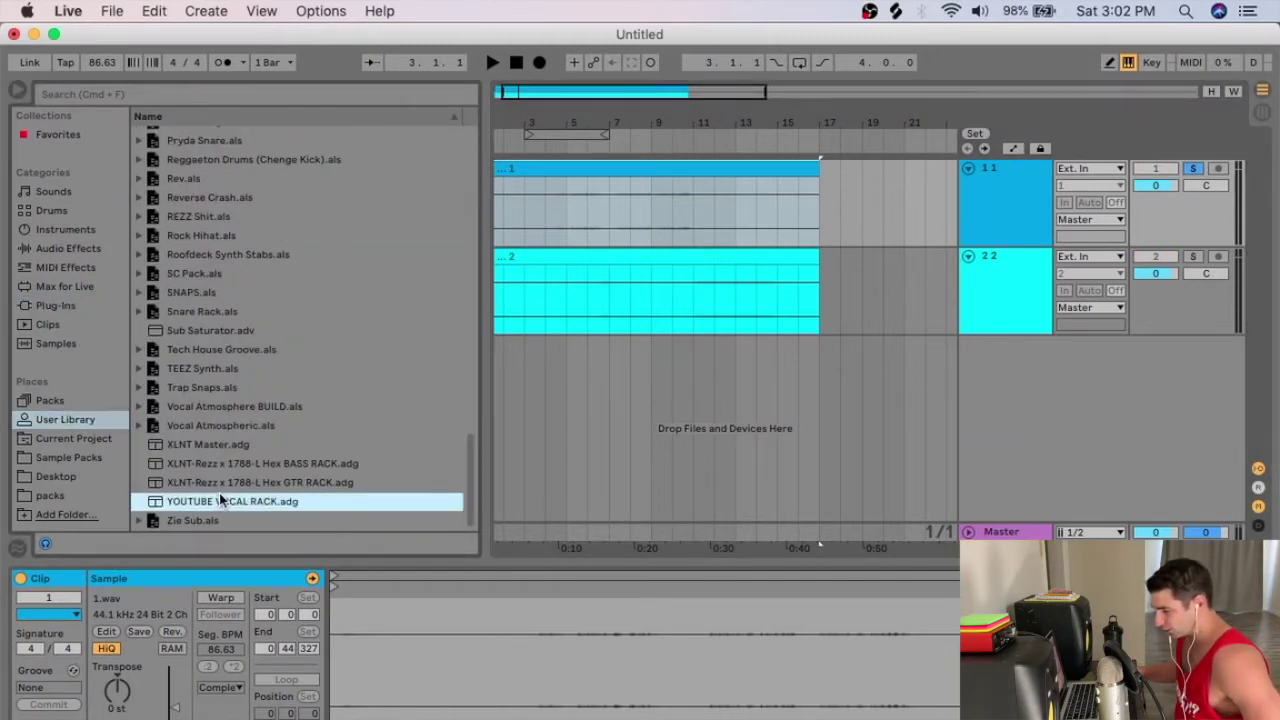
double_click(219, 499)
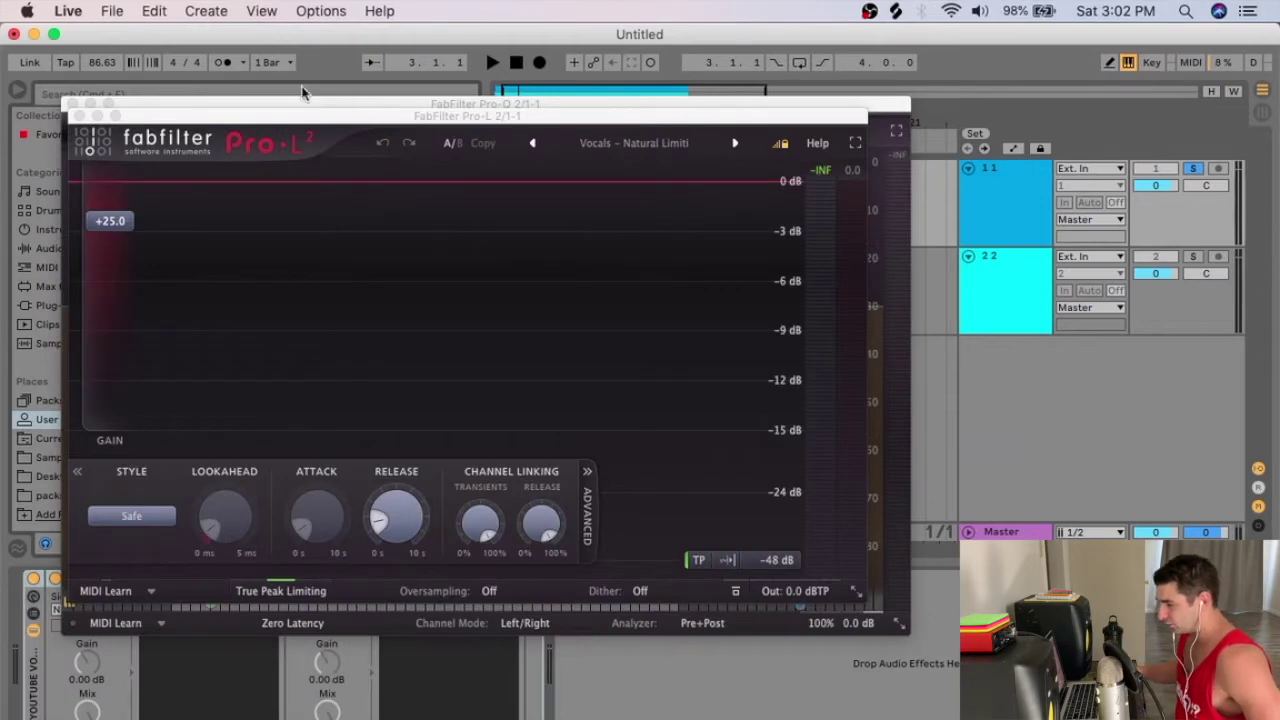
Step: Inspect the vocal rack's FabFilter Pro-Q 2 and Pro-L 2 windows and close both
drag(310, 115, 656, 610)
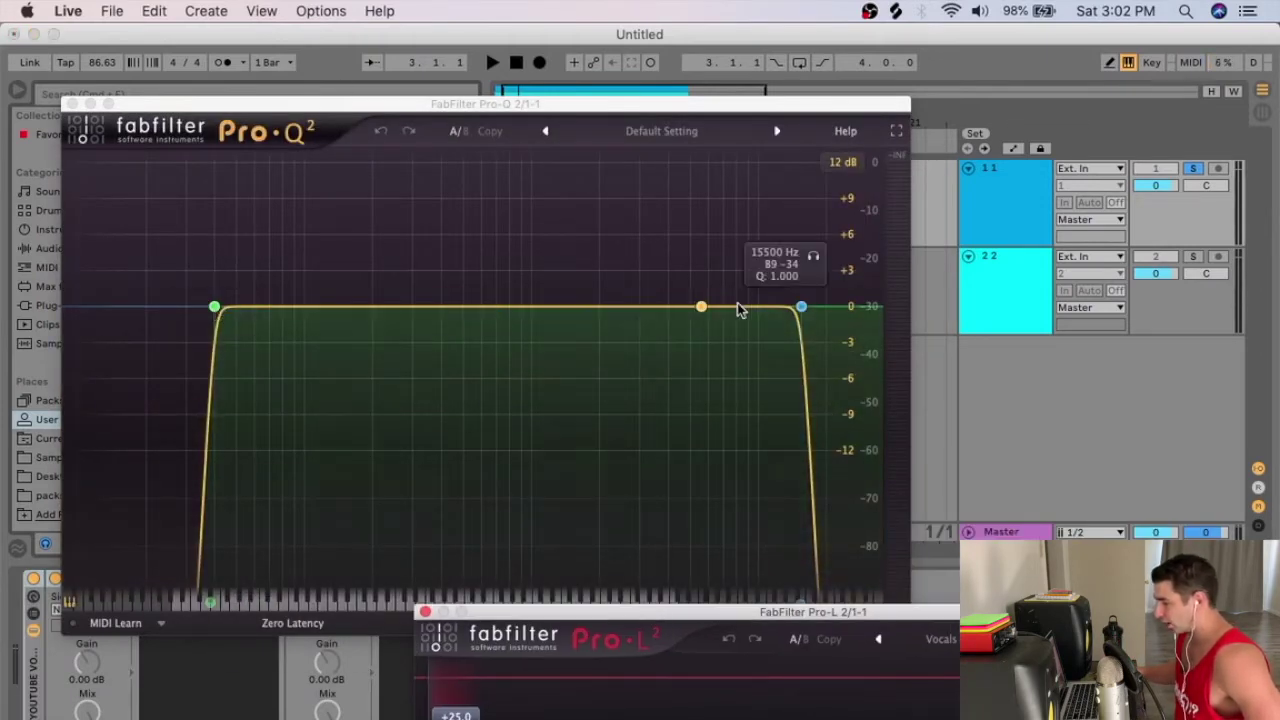
click(70, 103)
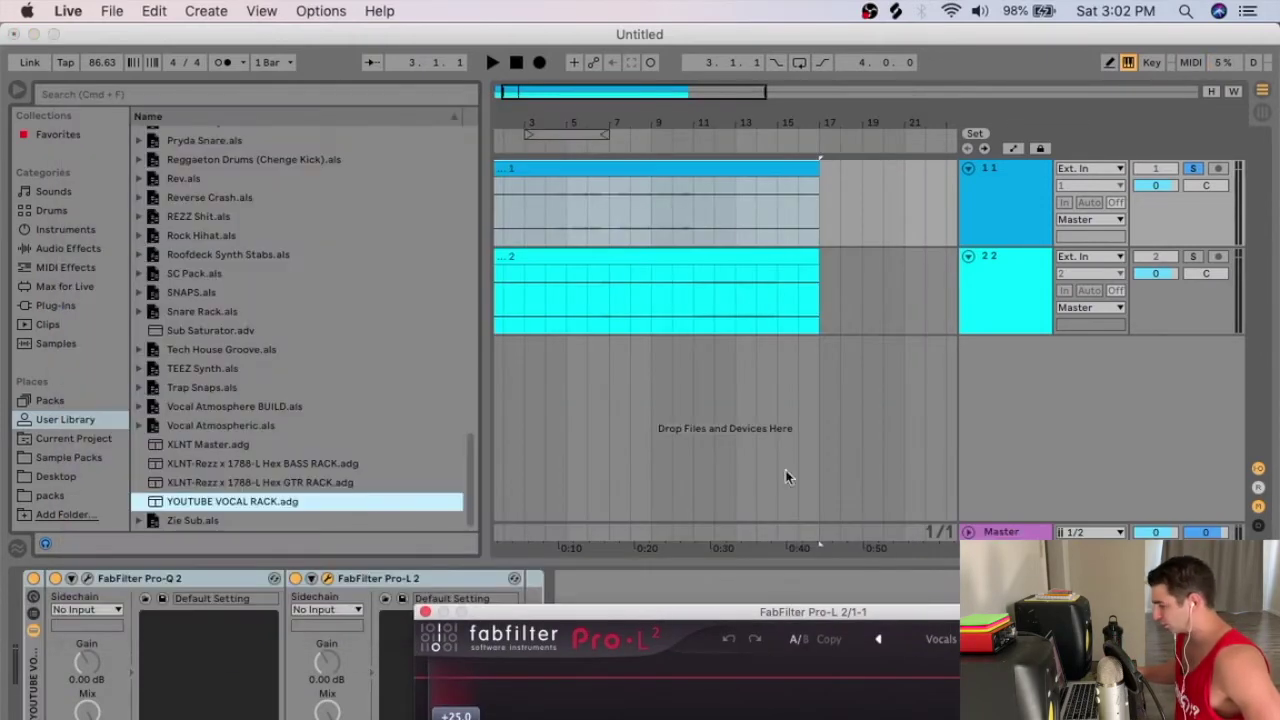
drag(770, 615, 546, 227)
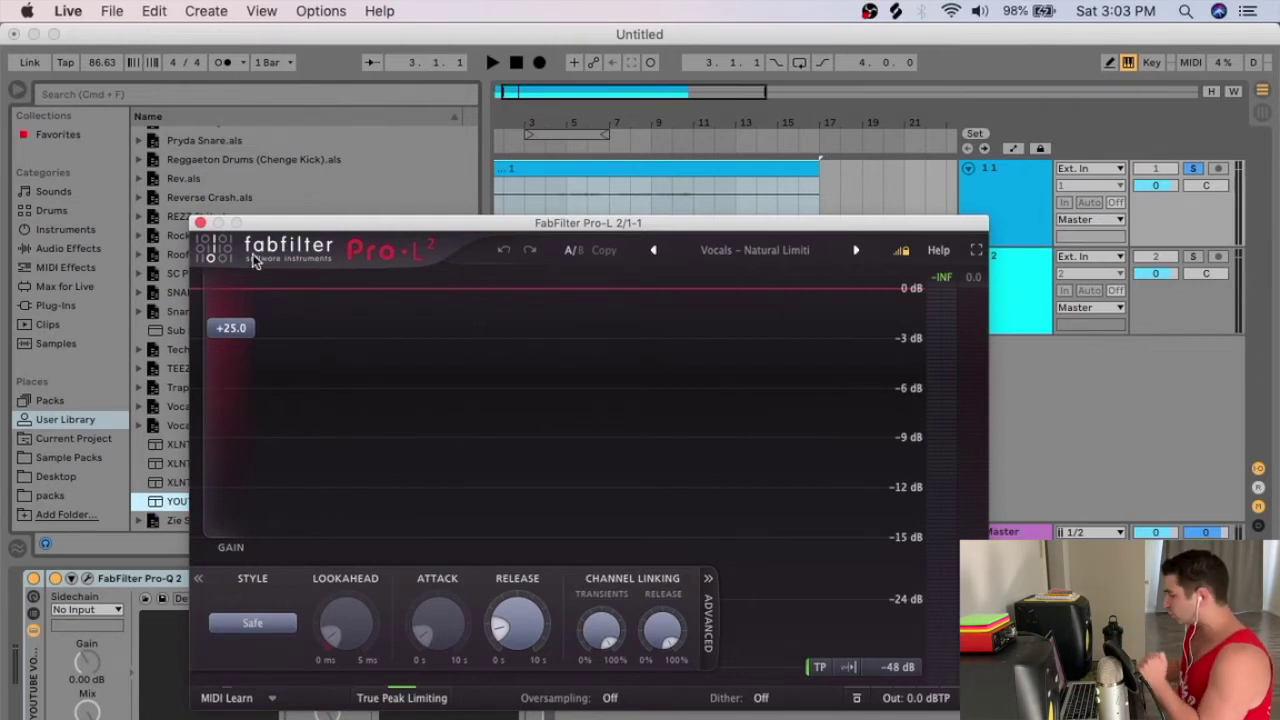
click(200, 222)
Step: Audition track 1, add a second FabFilter Pro-L 2 at the end of its rack, and load the Gentle and Musical preset
drag(645, 127, 645, 133)
key(space)
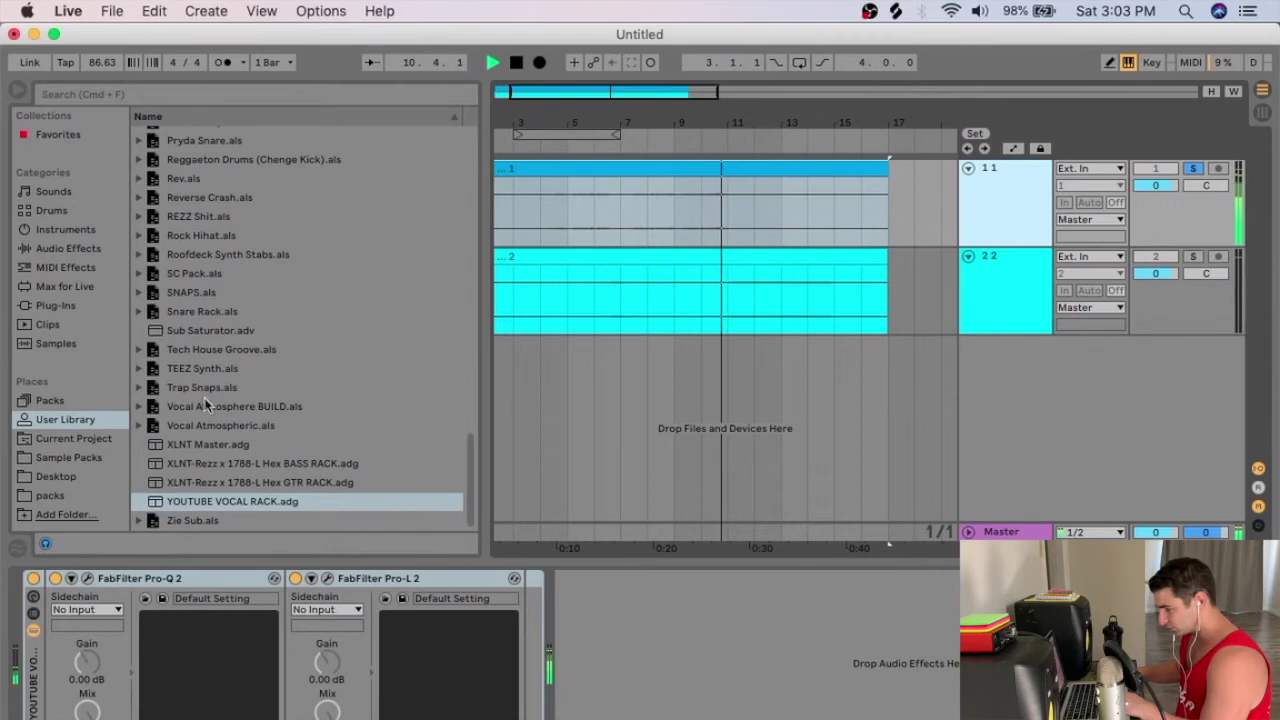
click(74, 308)
key(space)
drag(218, 210, 528, 671)
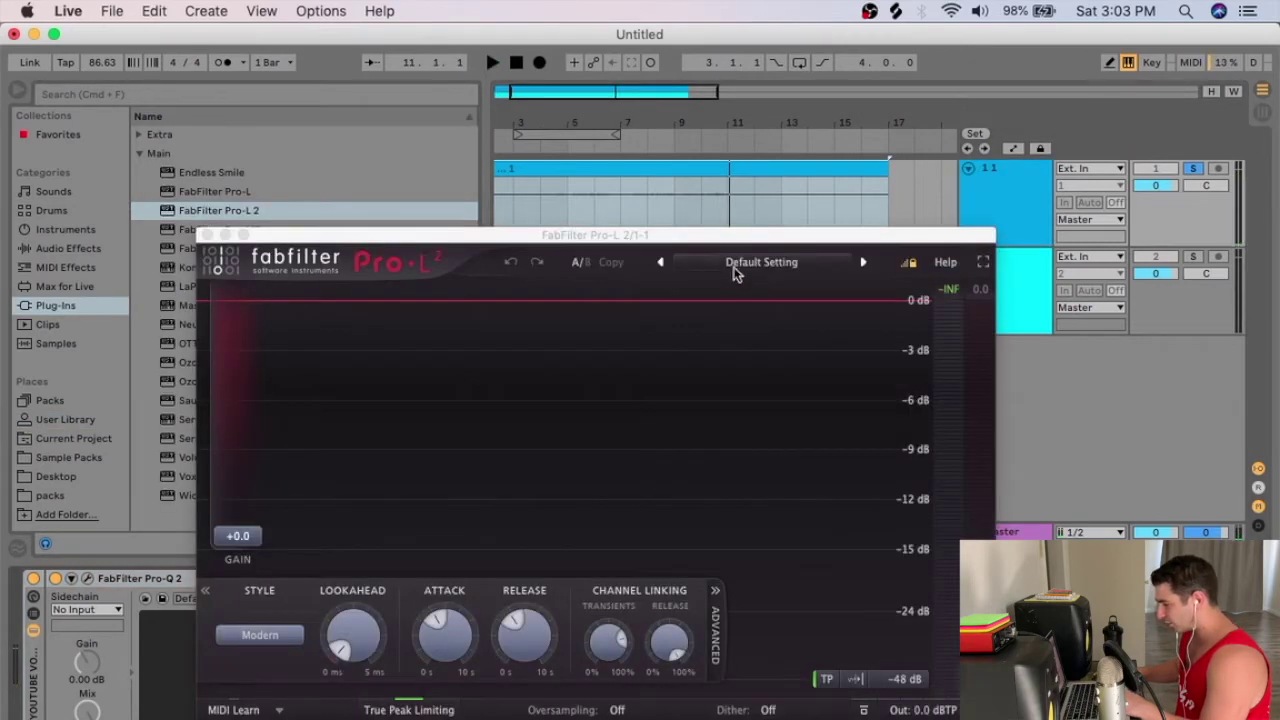
click(736, 268)
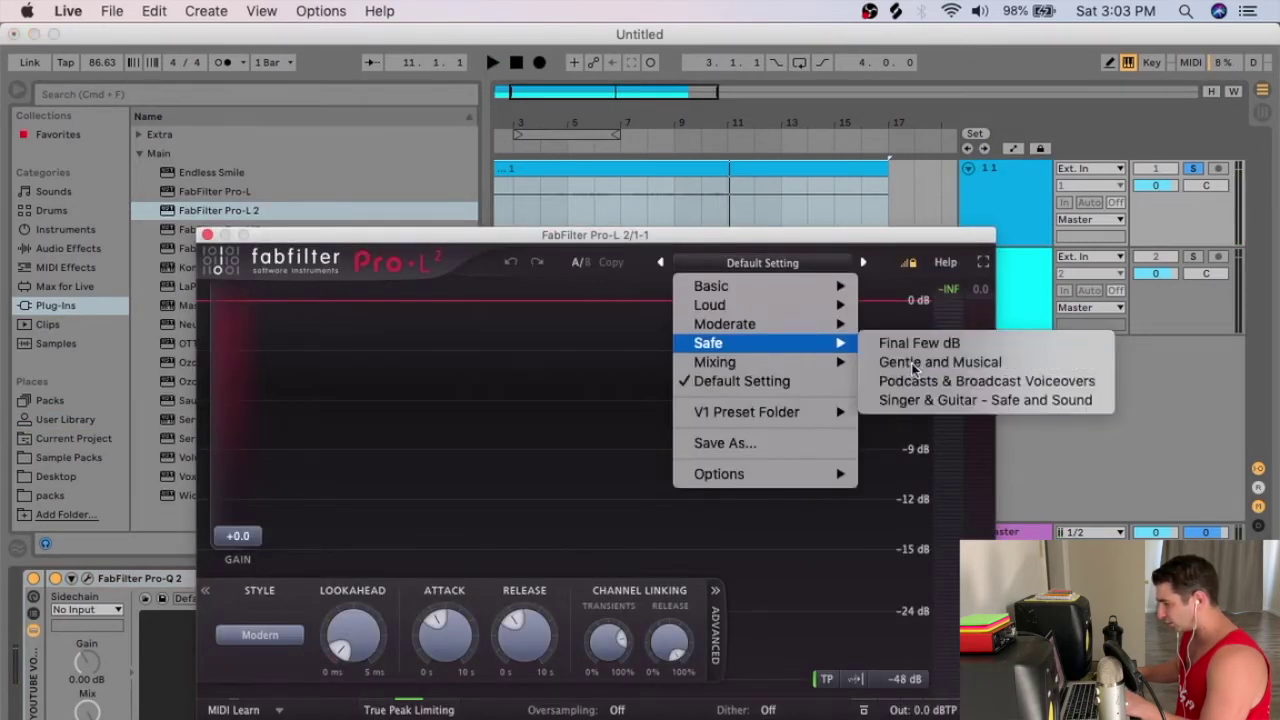
click(912, 368)
Step: Set the added Pro-L 2's gain to +3.0 dB while auditioning track 1, and close the plug-in window
click(706, 132)
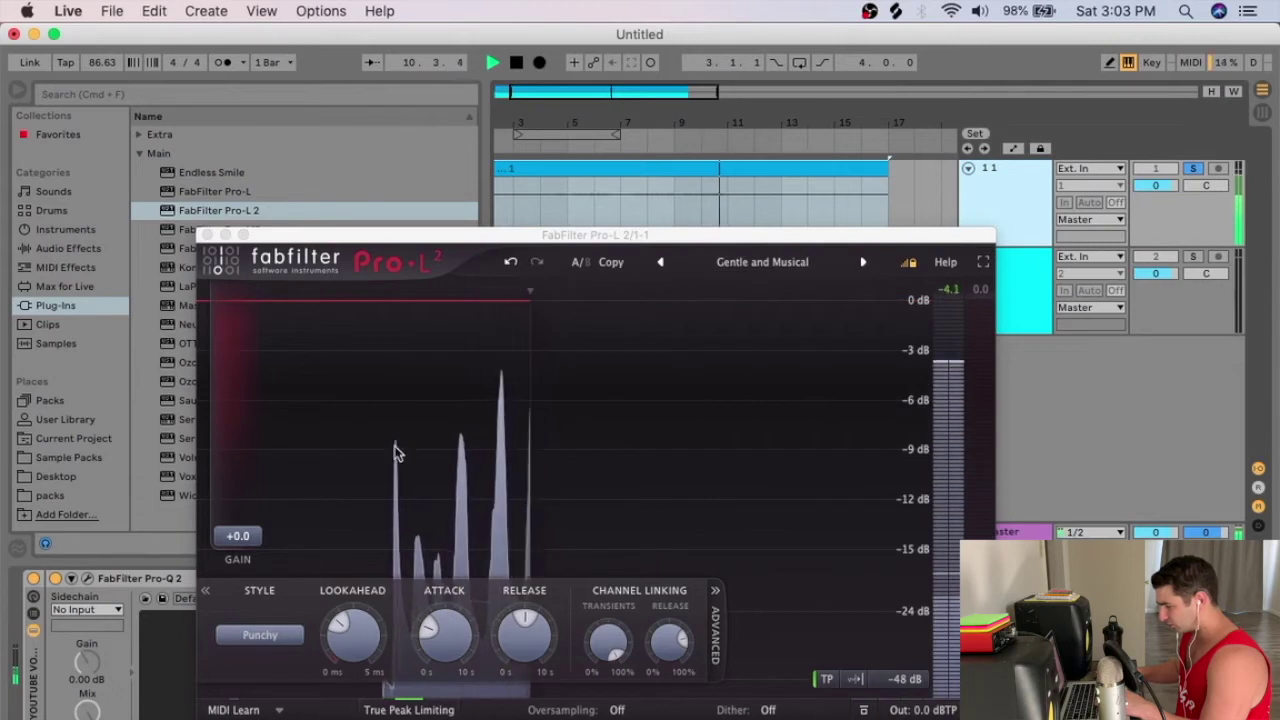
click(240, 537)
mouse_move(240, 537)
mouse_down()
mouse_move(237, 423)
mouse_move(237, 512)
mouse_up()
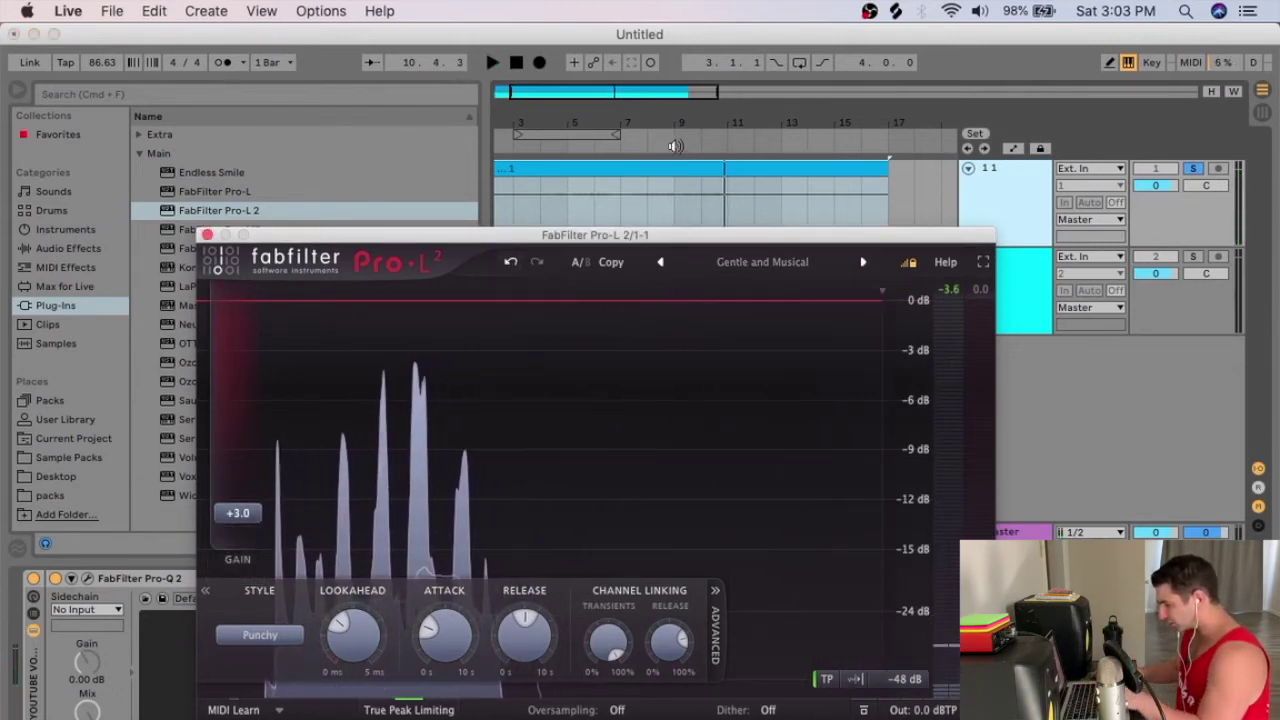
click(694, 135)
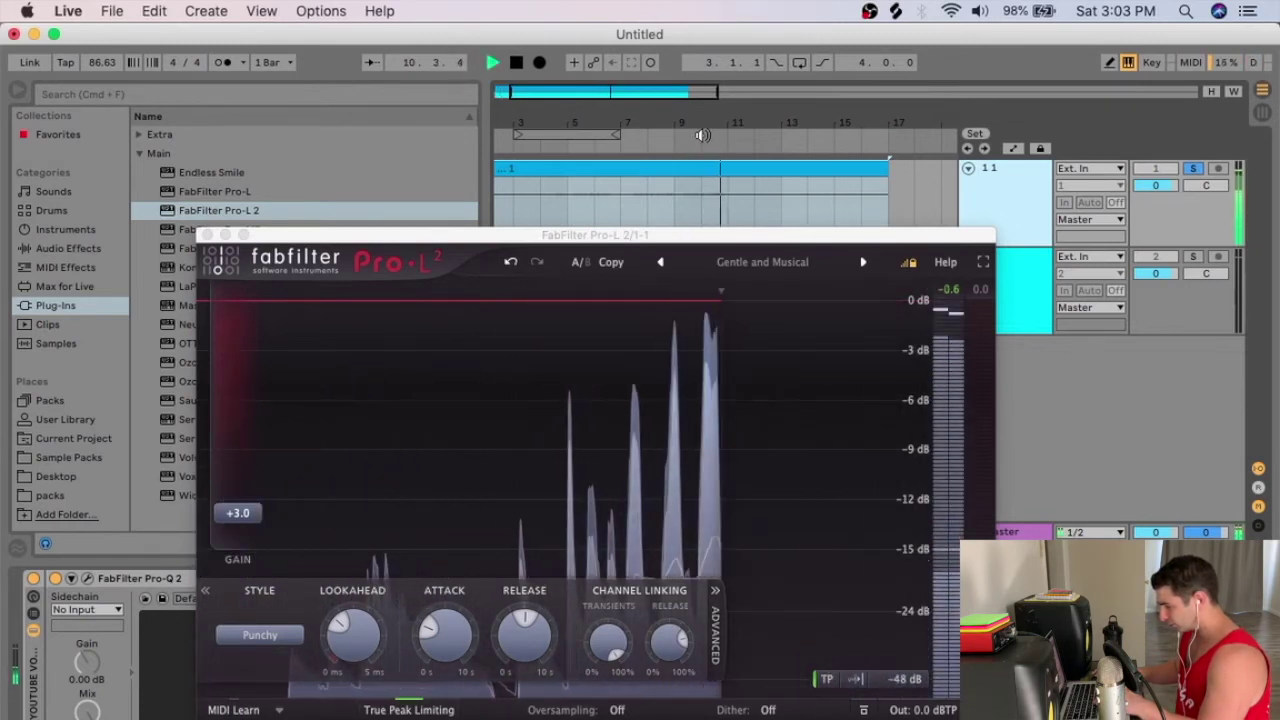
click(207, 234)
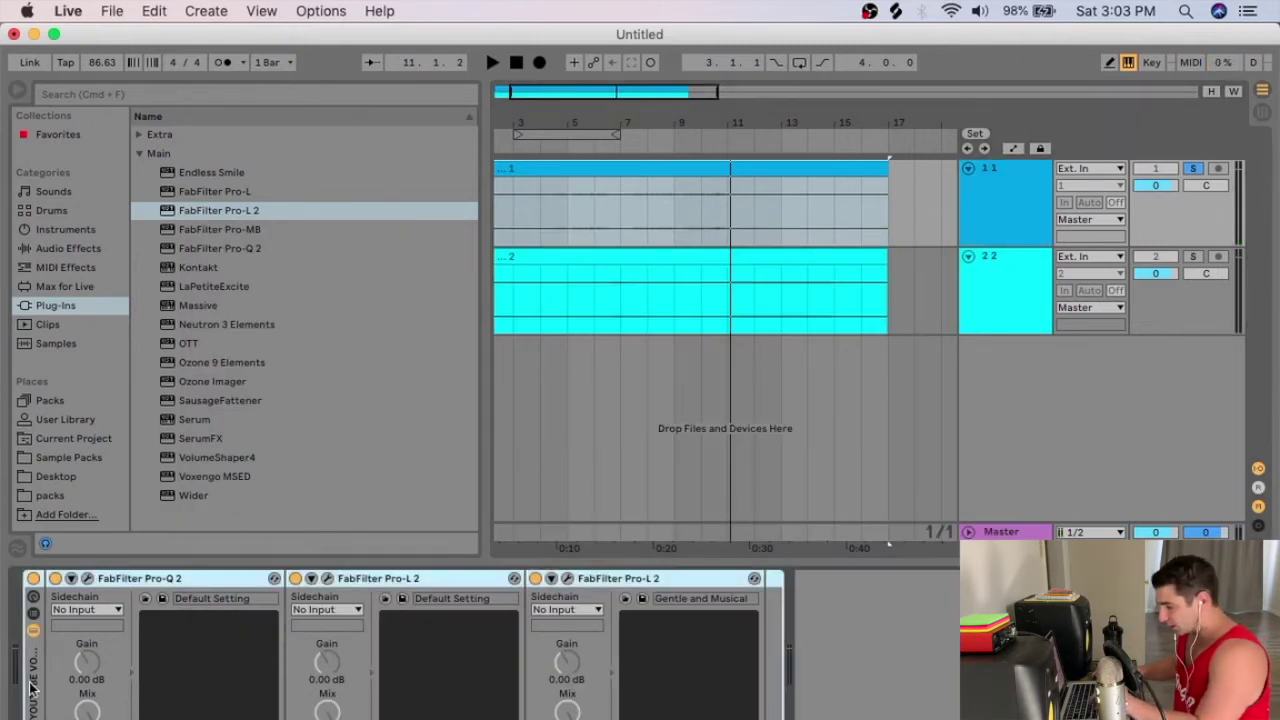
Step: Copy the vocal rack from track 1 to track 2, leaving out its Gentle and Musical Pro-L 2
click(986, 280)
key(super+z)
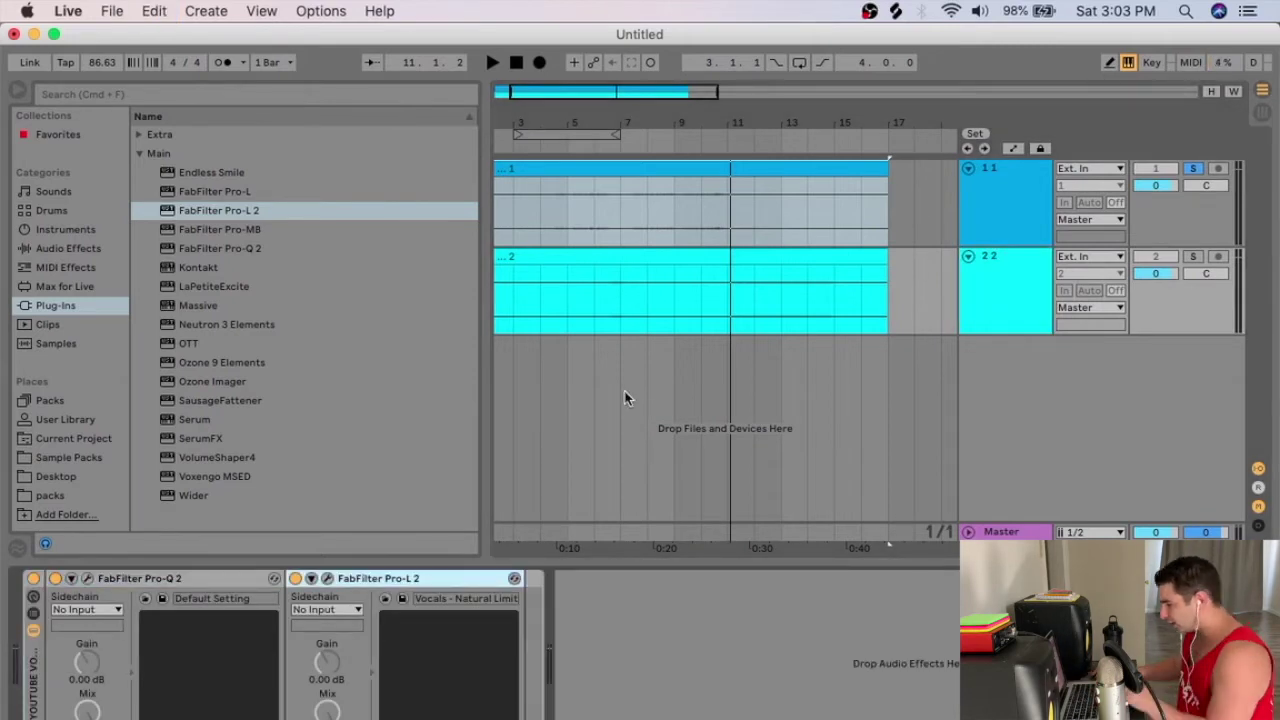
Step: Turn off solo on track 1 and play both tracks together
drag(763, 100, 757, 144)
key(space)
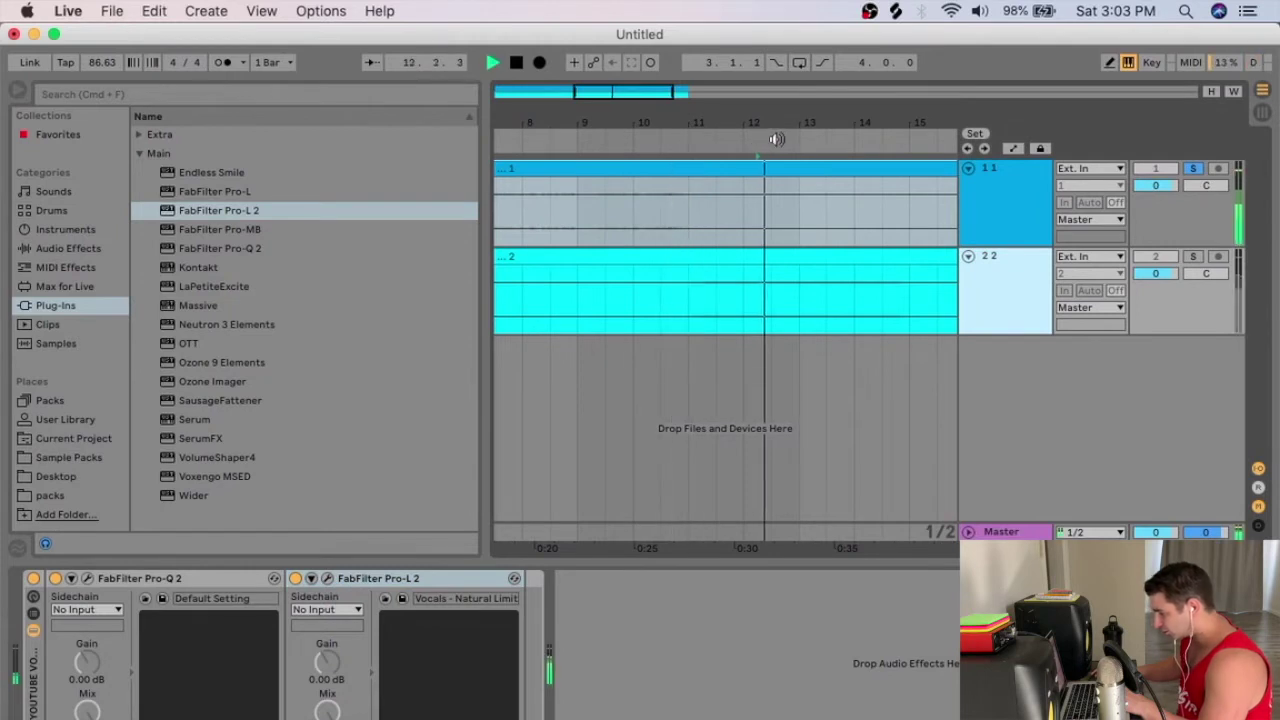
click(1196, 168)
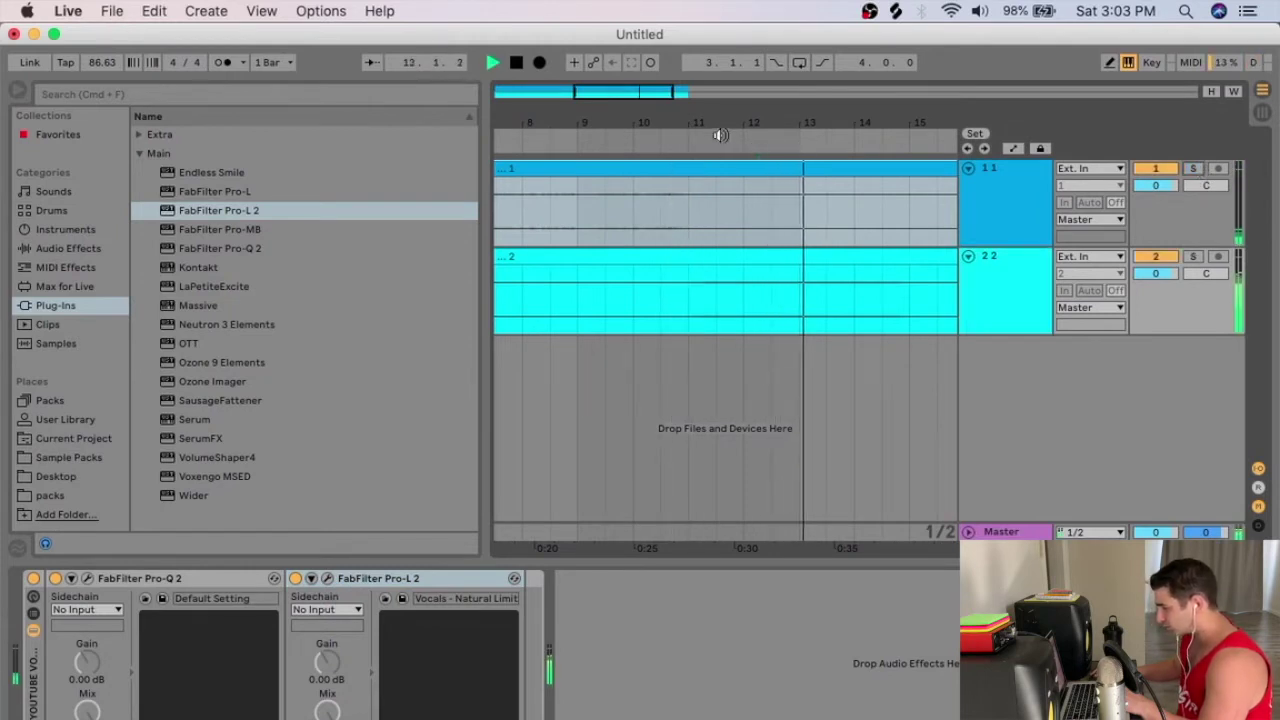
click(654, 133)
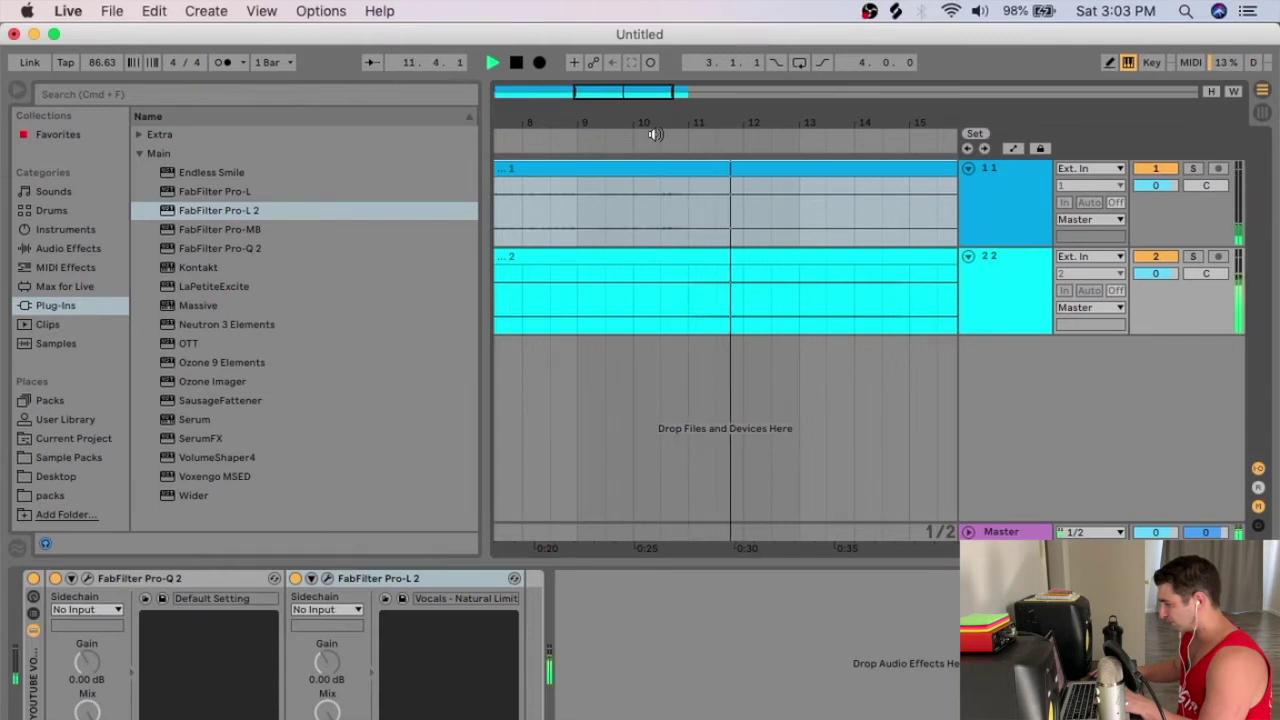
Step: Add another FabFilter Pro-L 2 at the end of track 2's rack with the Gentle and Musical preset and +4.0 dB gain
click(966, 260)
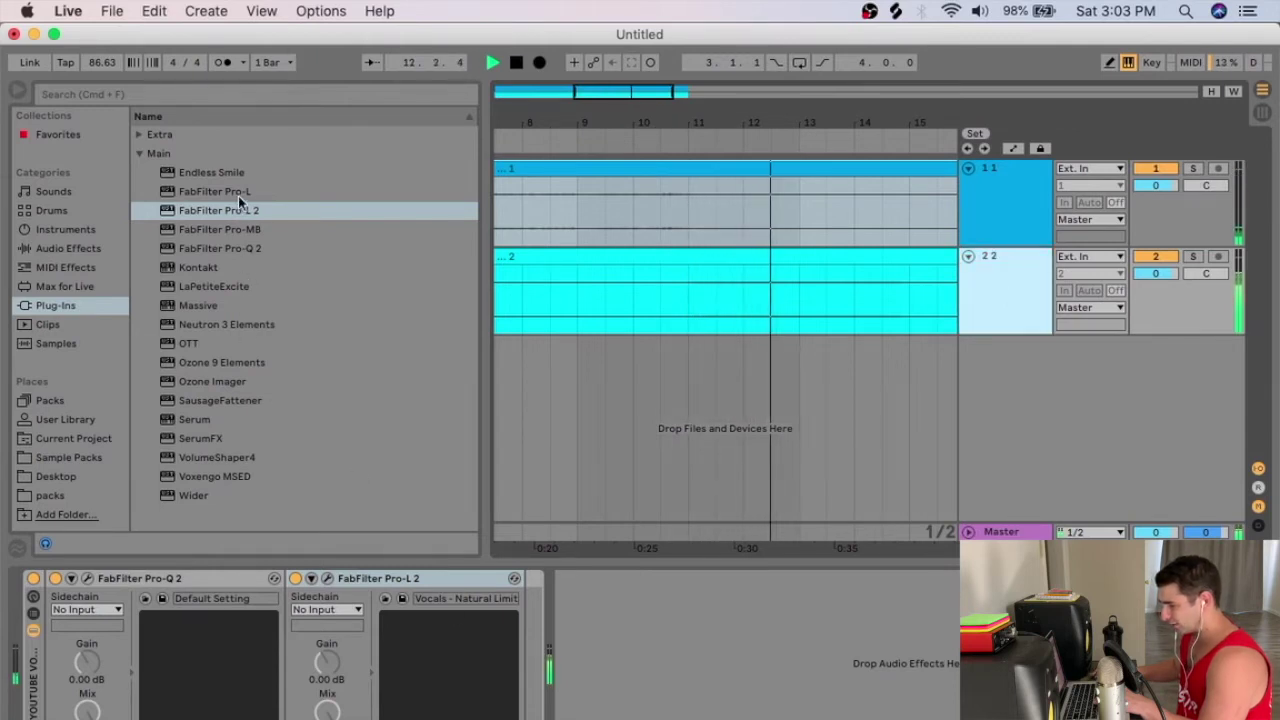
drag(238, 206, 530, 652)
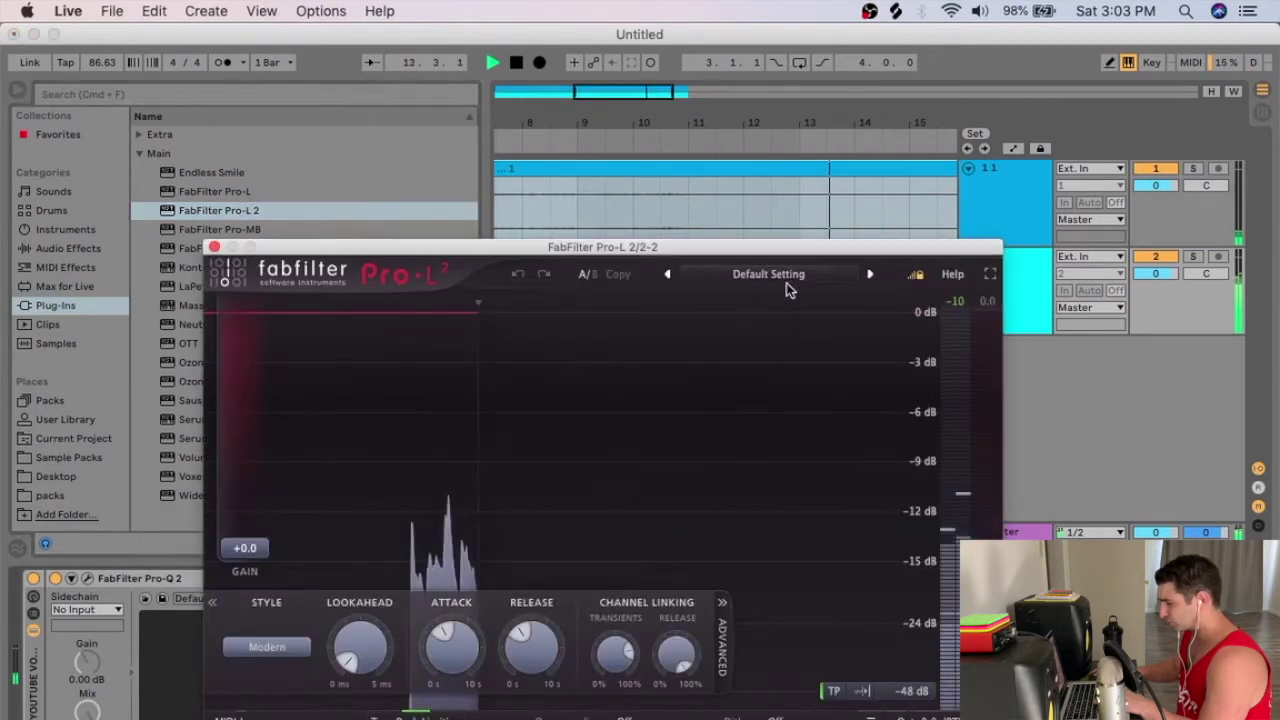
click(786, 274)
mouse_move(760, 355)
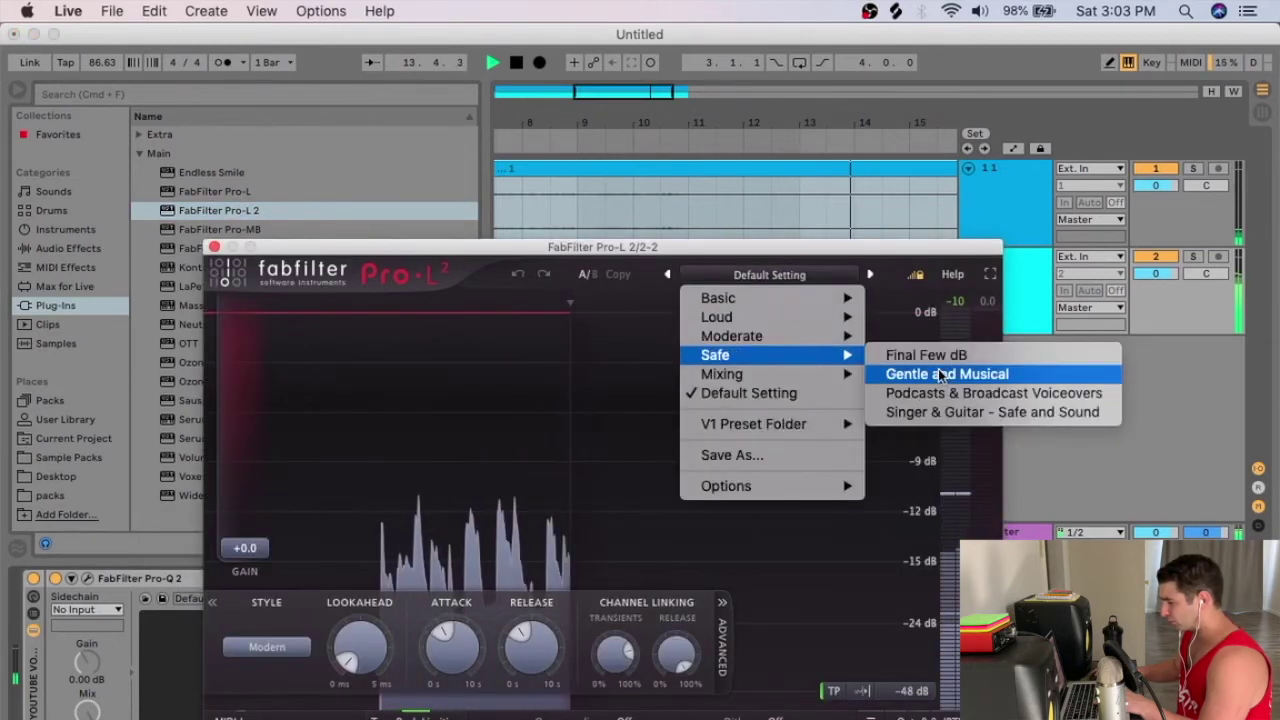
click(950, 376)
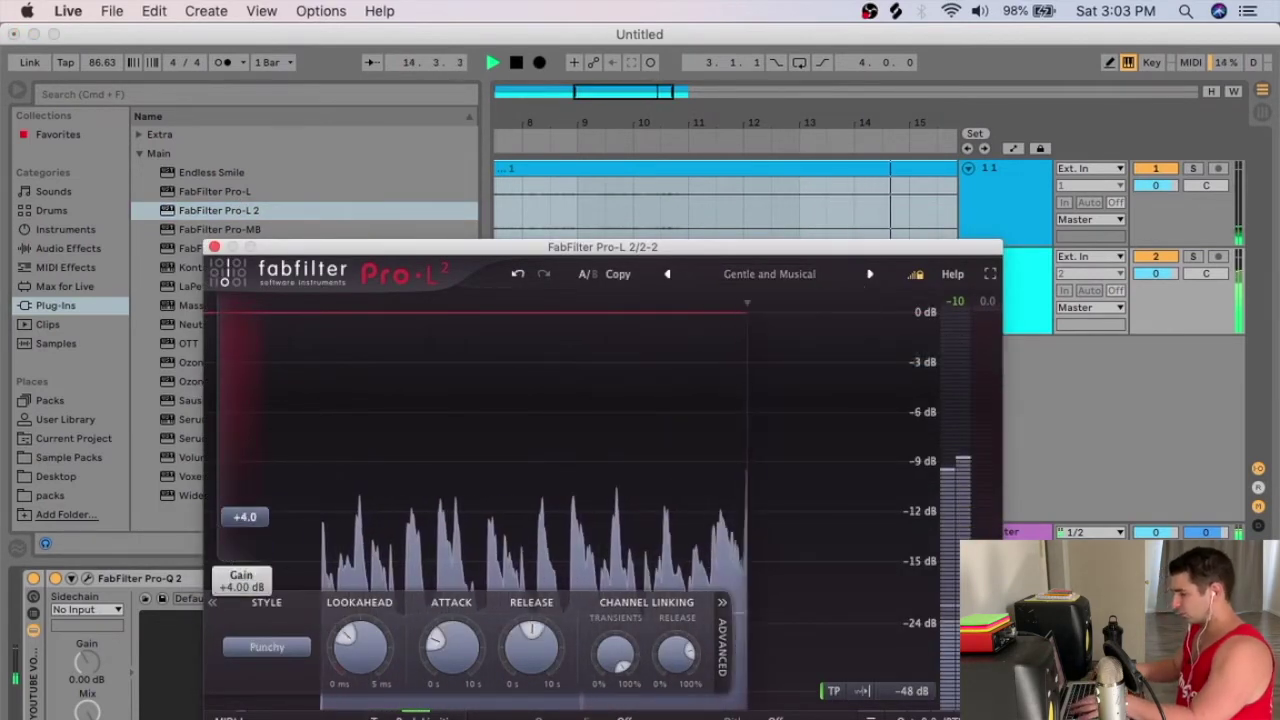
click(214, 246)
Step: Listen to both tracks from several points between bars 8 and 13, stop playback, and view the Master track's limiter
click(645, 133)
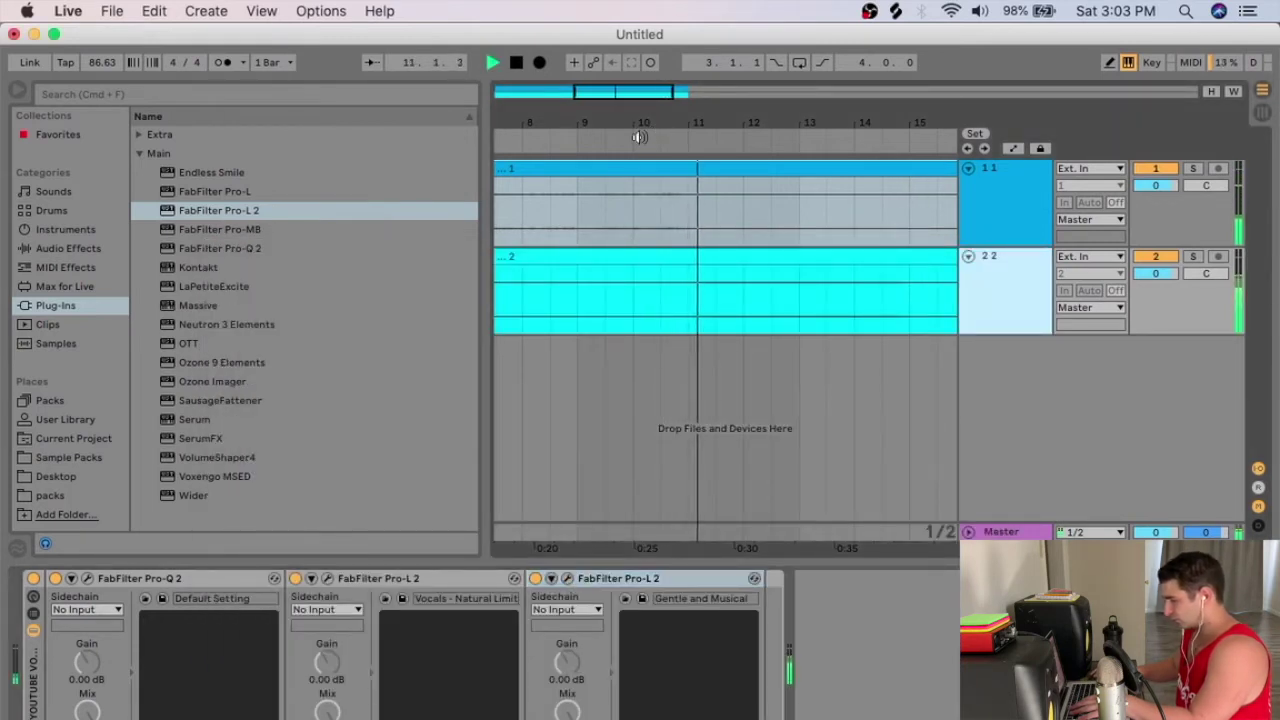
click(555, 141)
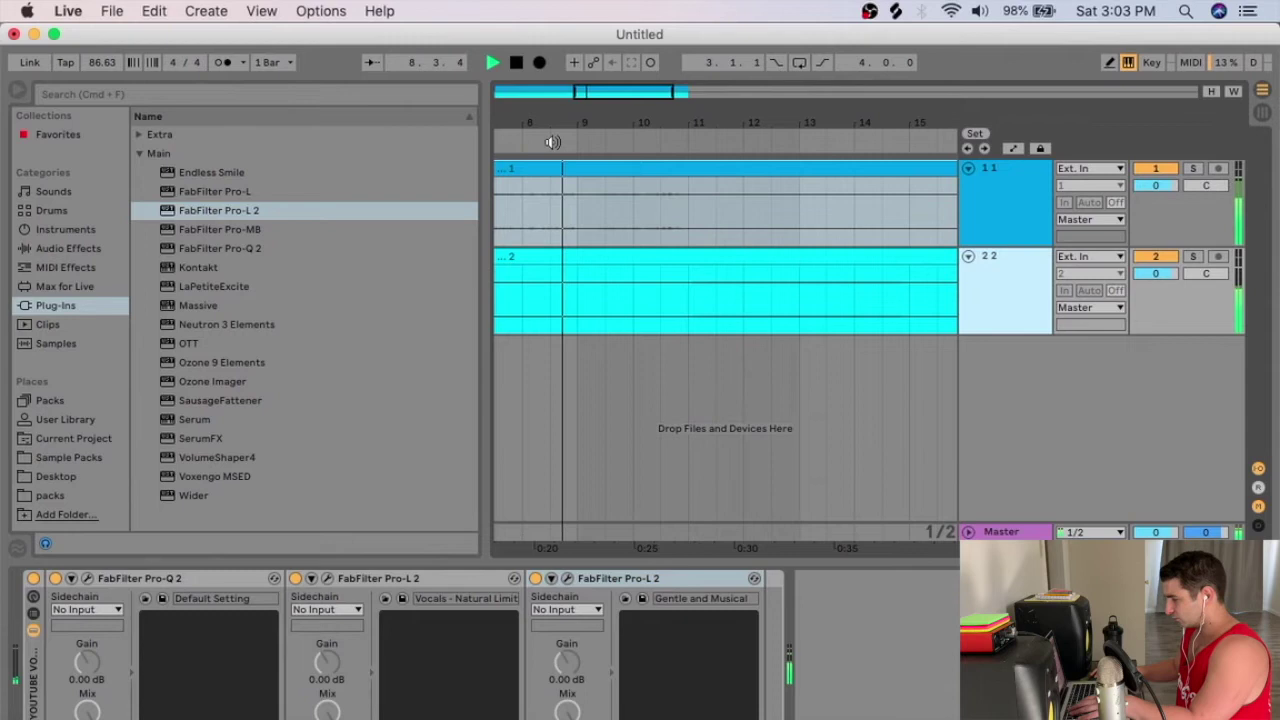
click(805, 143)
key(space)
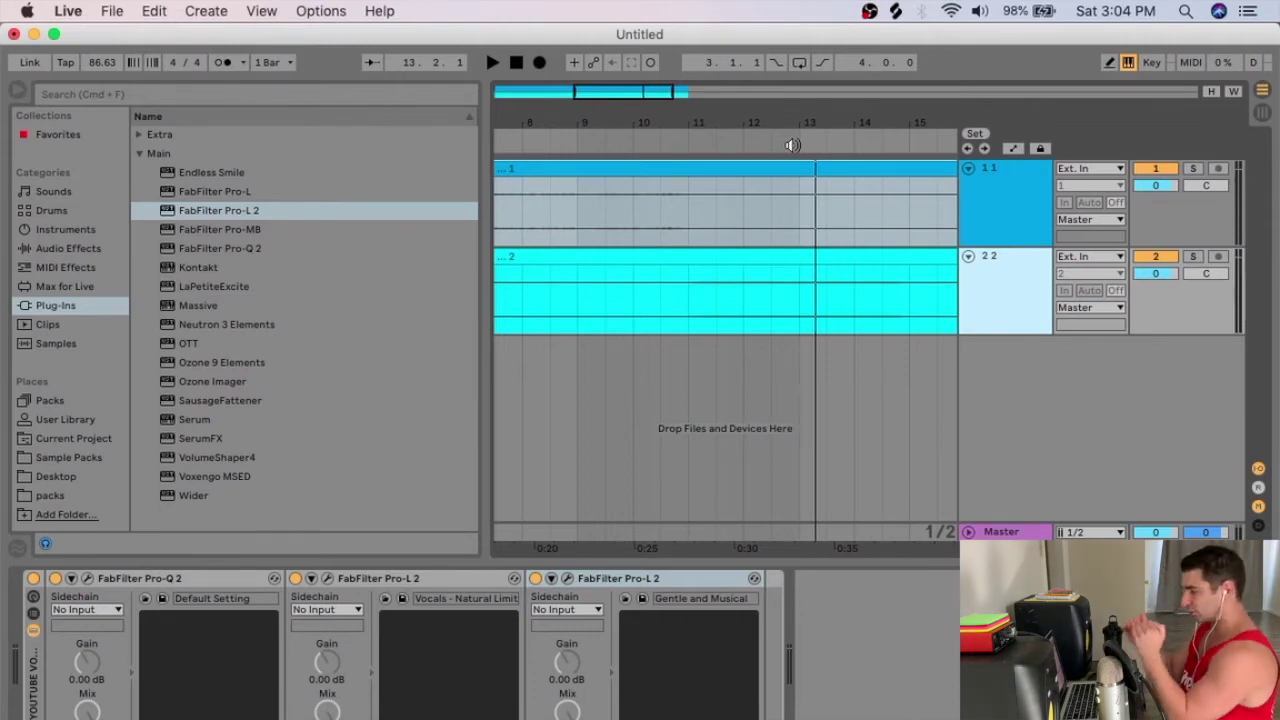
click(935, 265)
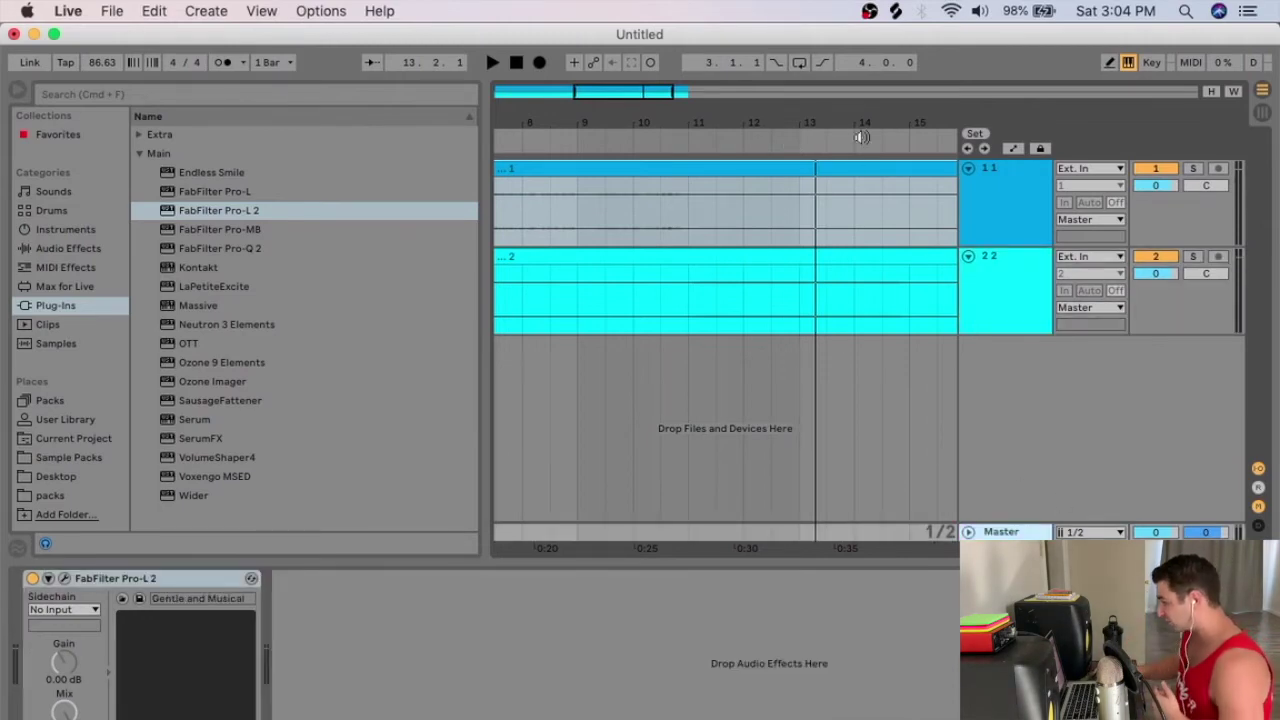
Step: Switch to the Finder desktop, empty the Trash, and line up A.wav next to 2.wav using Clean Up
key(super+h)
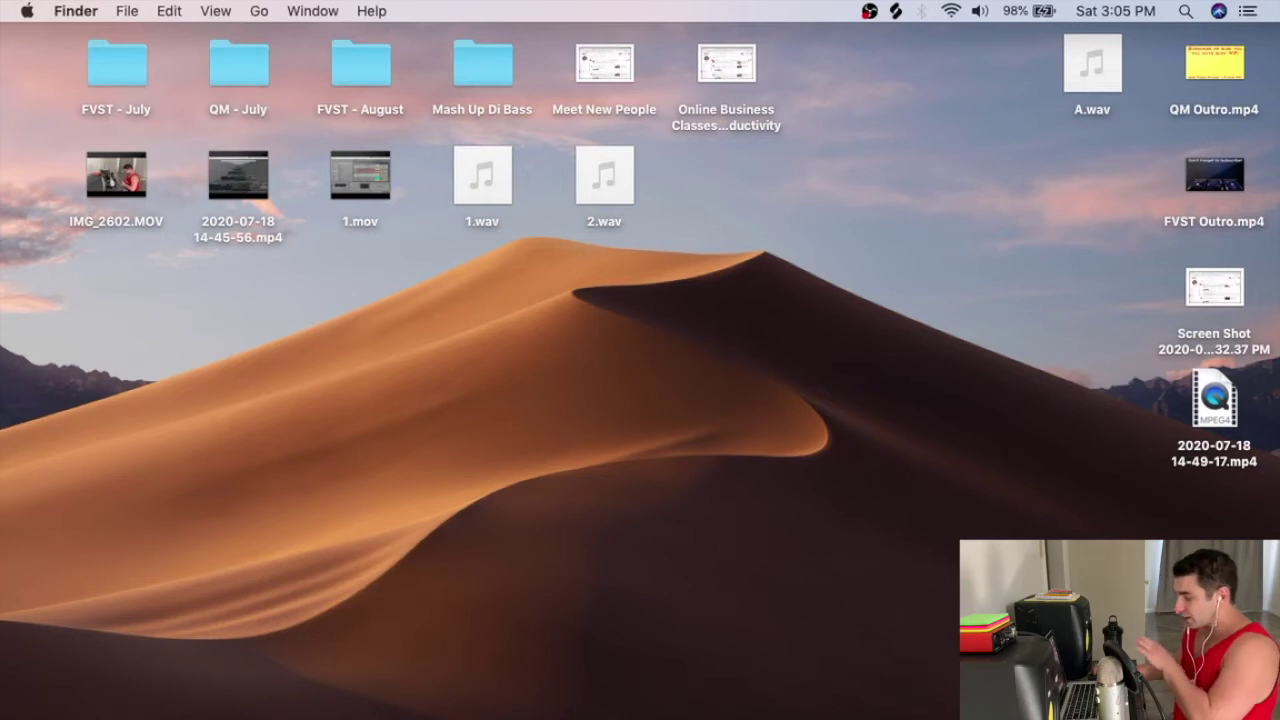
key(shift+super+BackSpace)
click(757, 300)
drag(1080, 70, 699, 182)
right_click(830, 178)
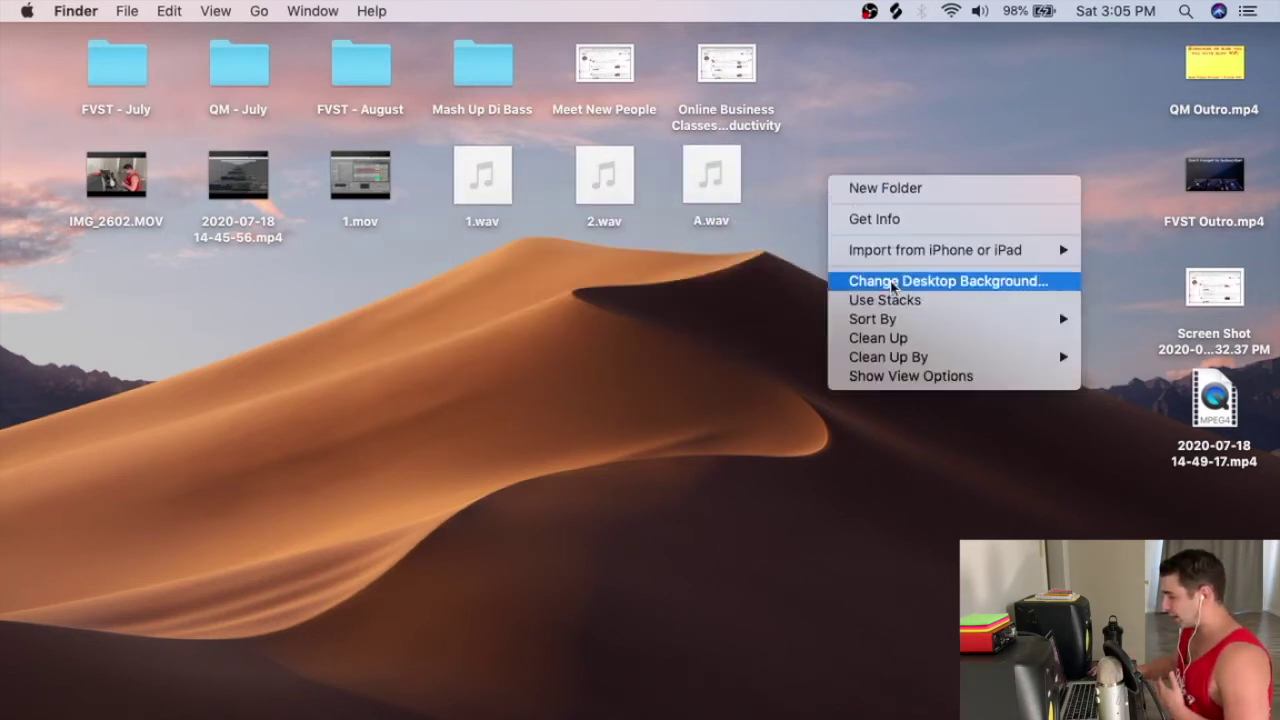
click(878, 338)
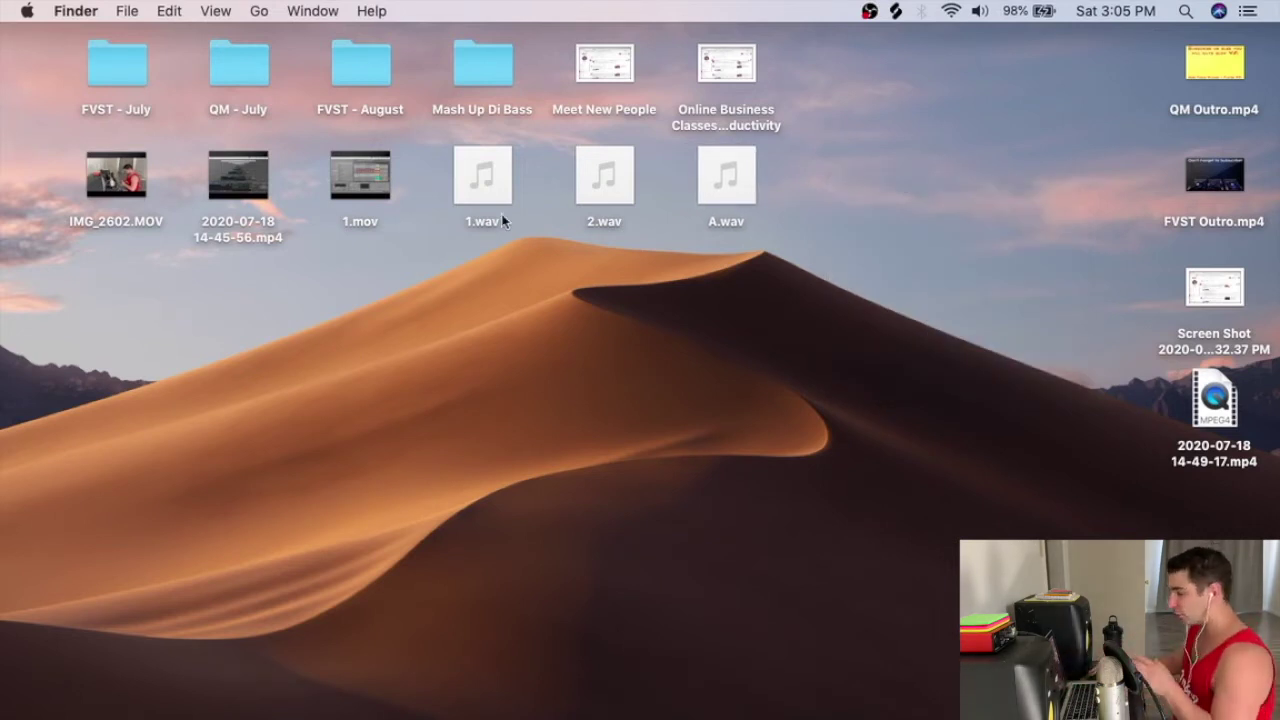
Step: Switch to iMovie and delete all existing clips from the My Movie timeline
mouse_move(752, 185)
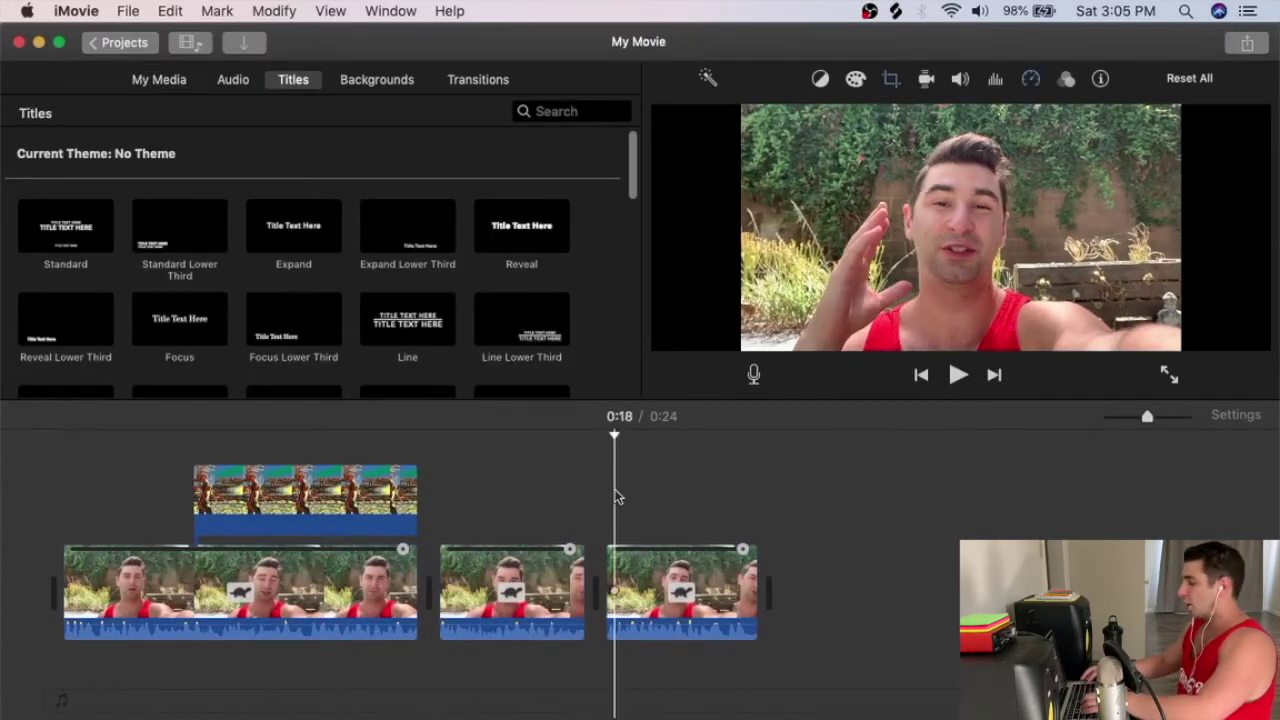
key(super+a)
key(BackSpace)
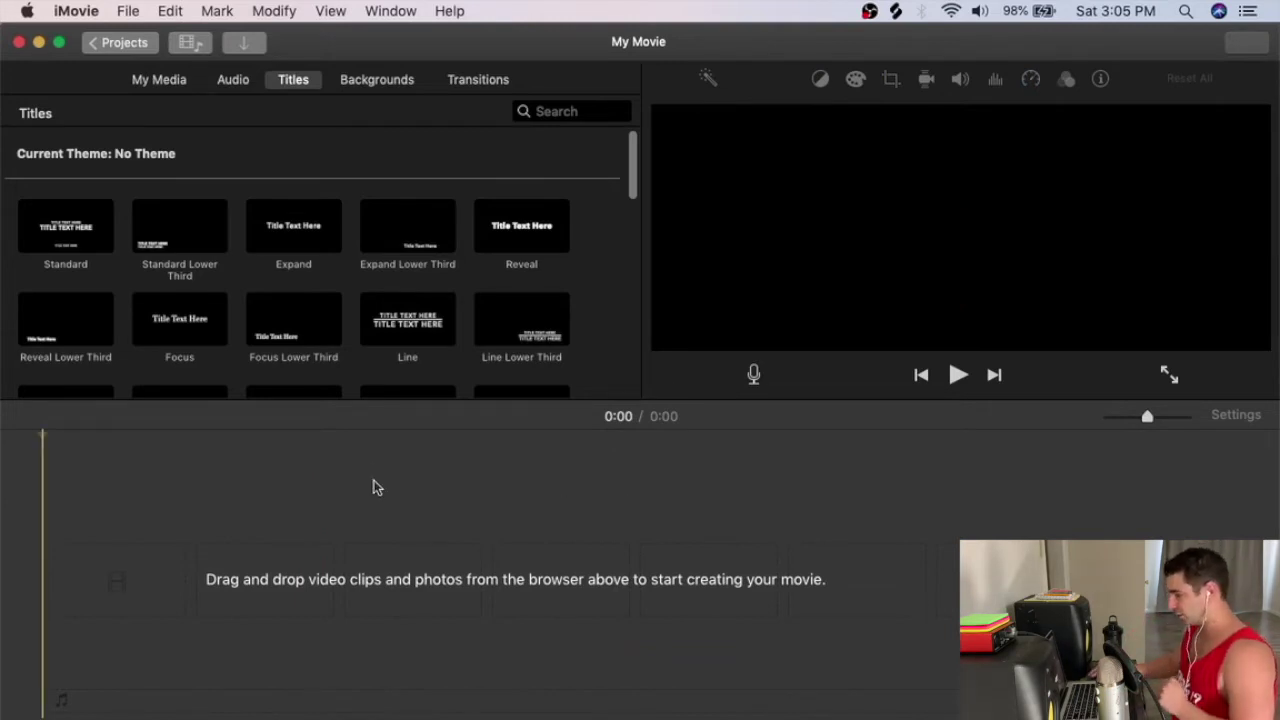
Step: Add 1.mov from the desktop to the empty iMovie timeline
drag(352, 45, 793, 40)
drag(360, 178, 614, 465)
drag(926, 20, 507, 24)
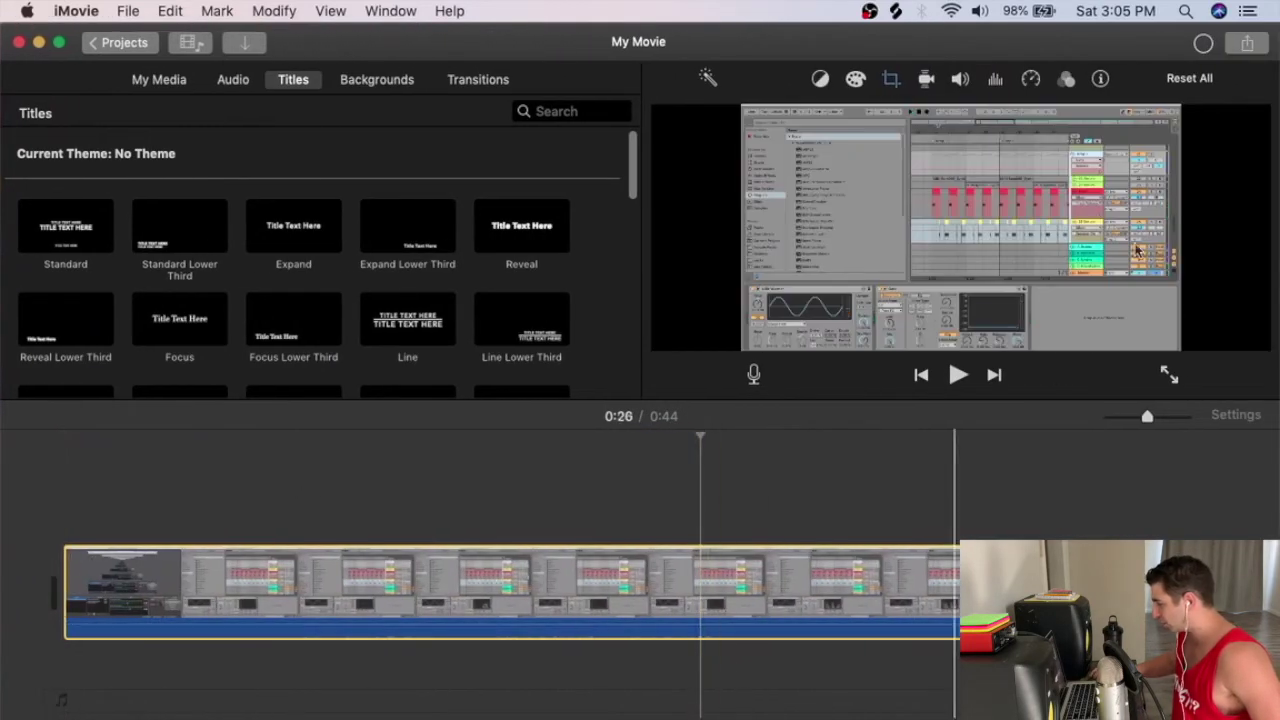
Step: Apply automatic volume enhancement to the 1.mov screen recording clip in the timeline
click(958, 82)
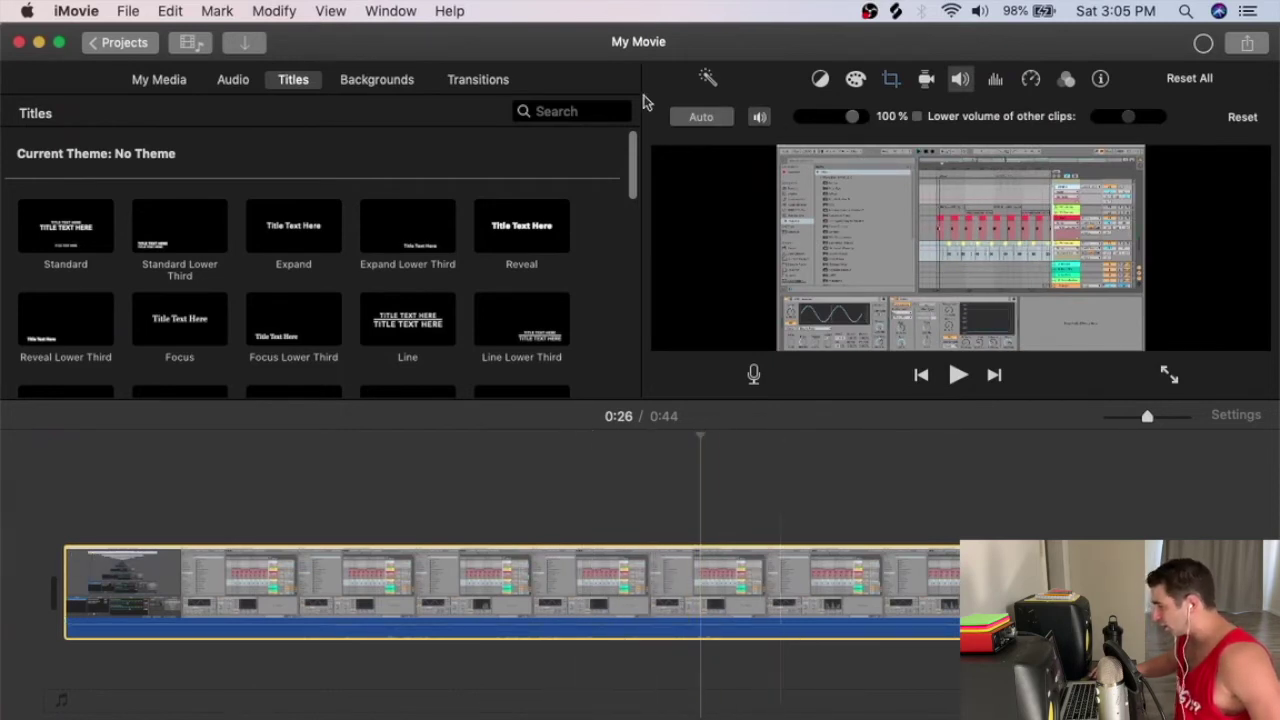
click(700, 117)
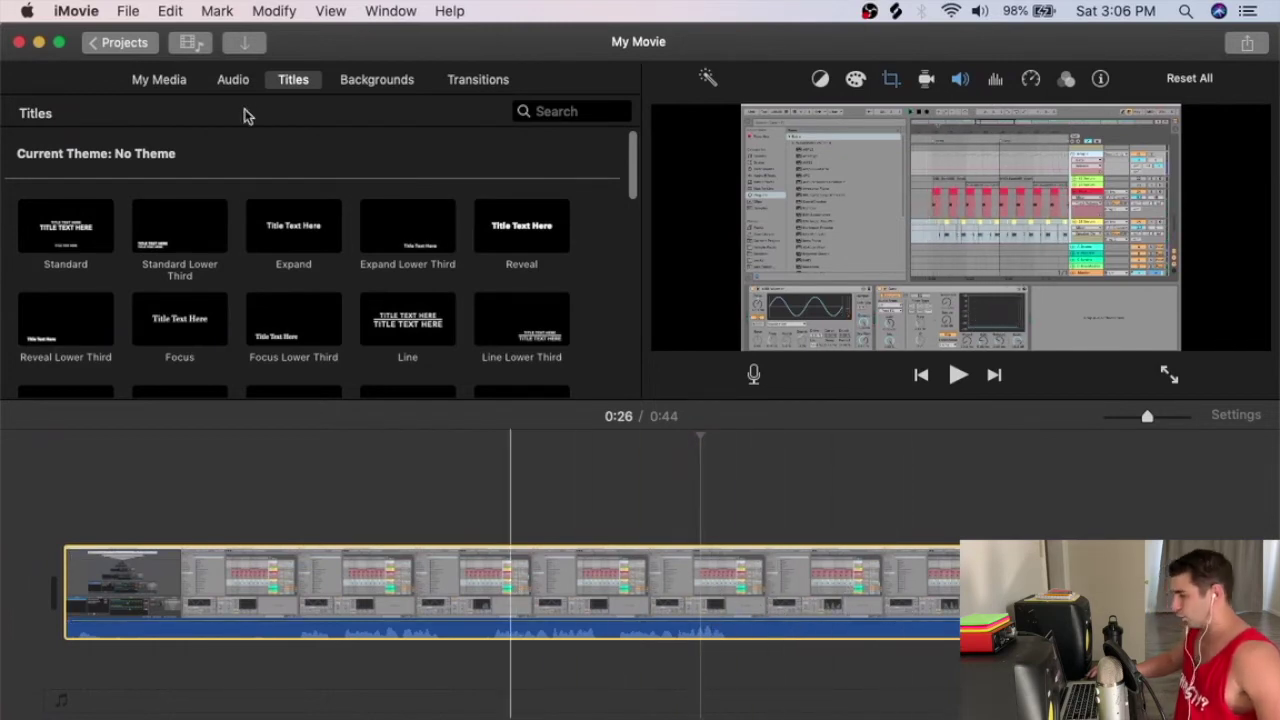
Step: Add IMG_2602.MOV from the desktop above the start of the screen recording and set its overlay style to Picture in Picture
drag(295, 40, 479, 14)
drag(102, 185, 234, 465)
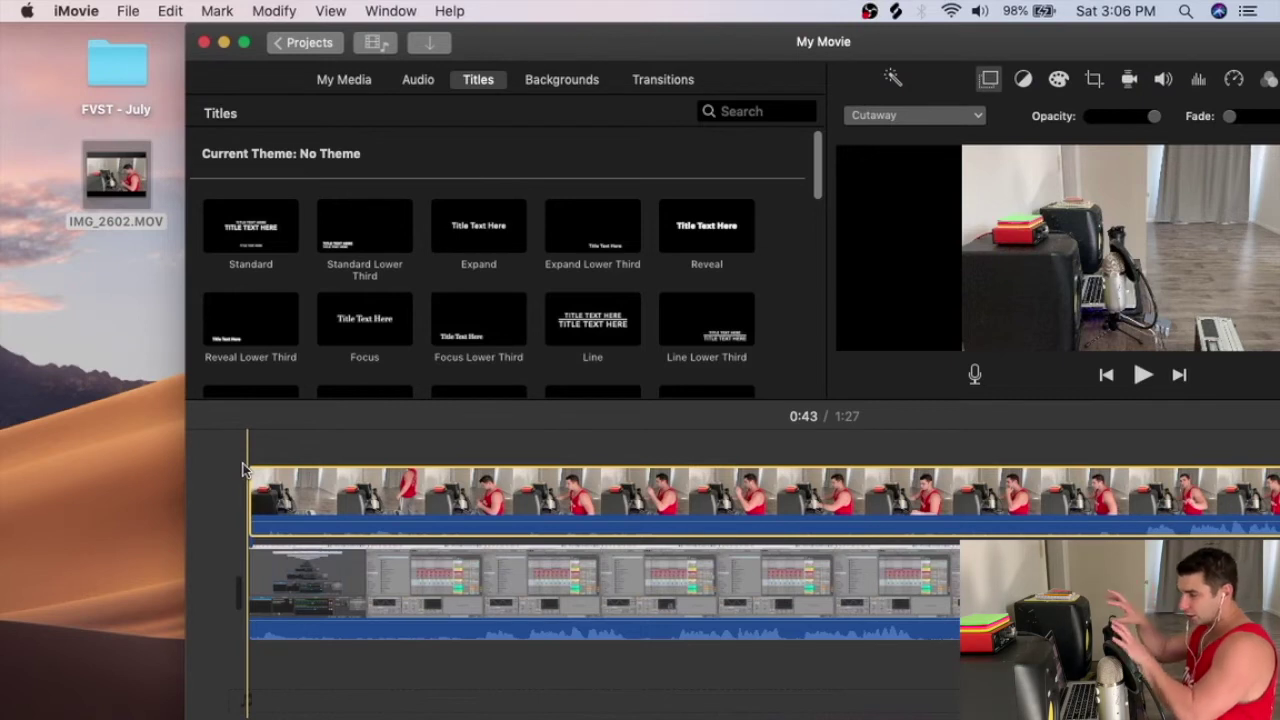
click(953, 116)
click(932, 187)
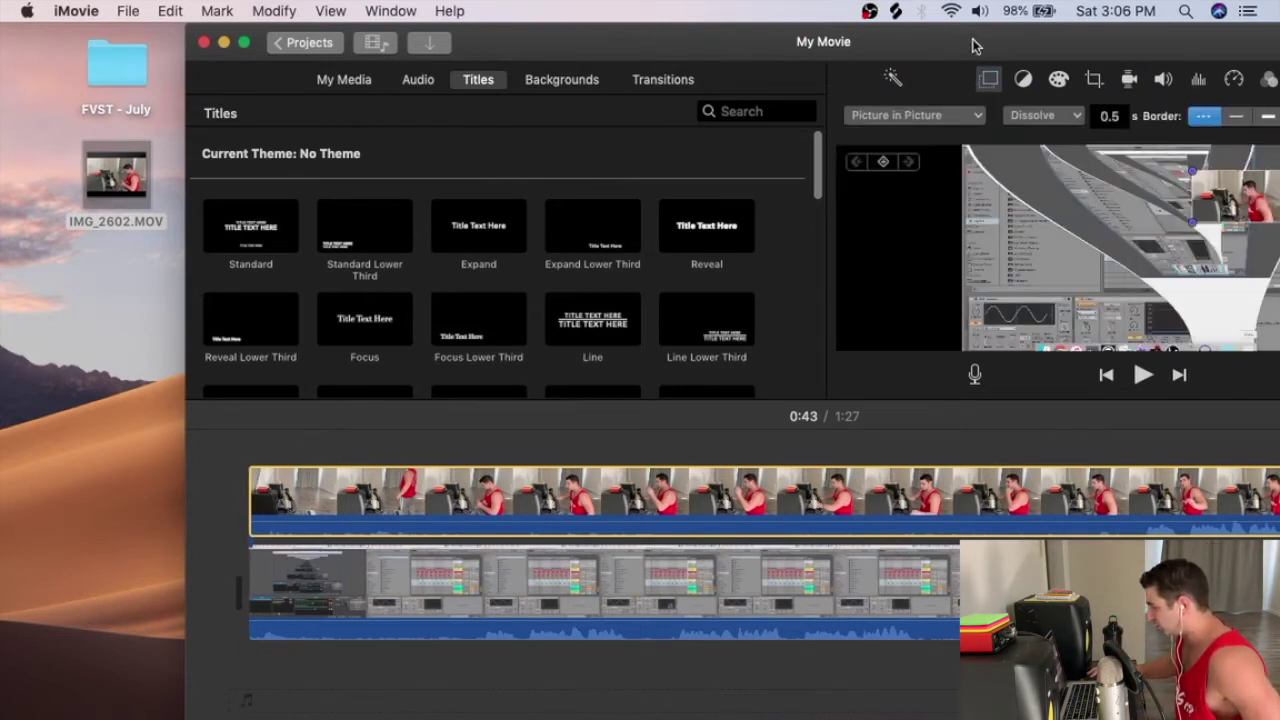
Step: Place the camera inset in the upper-right corner of the preview after trying the upper-left one, and set its dissolve to 0
double_click(975, 45)
drag(1059, 205, 1099, 178)
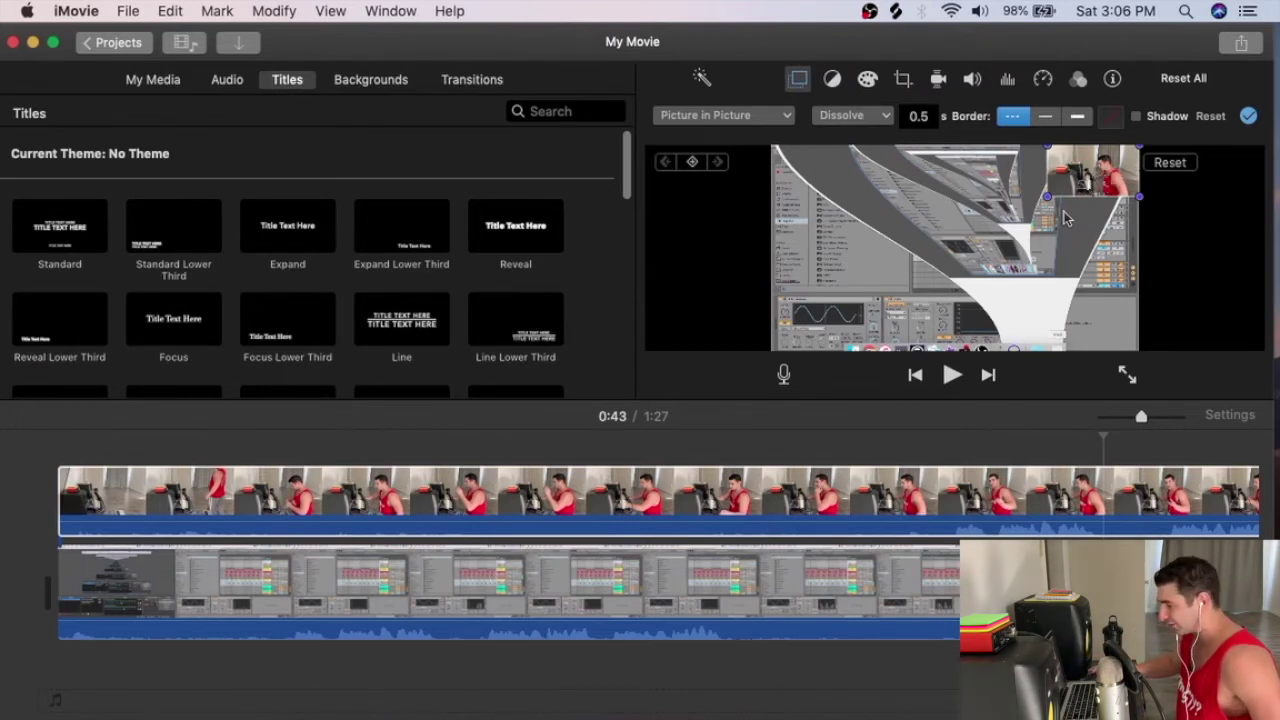
drag(1080, 181, 812, 180)
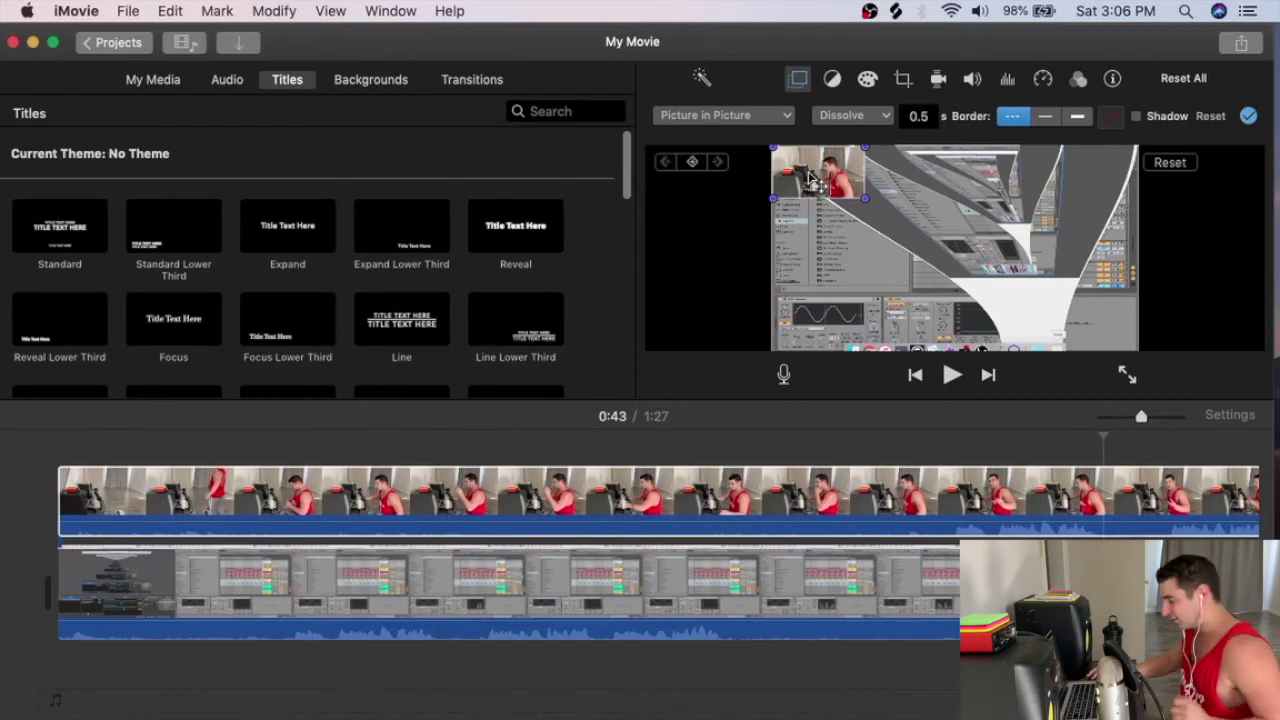
drag(812, 178, 1100, 176)
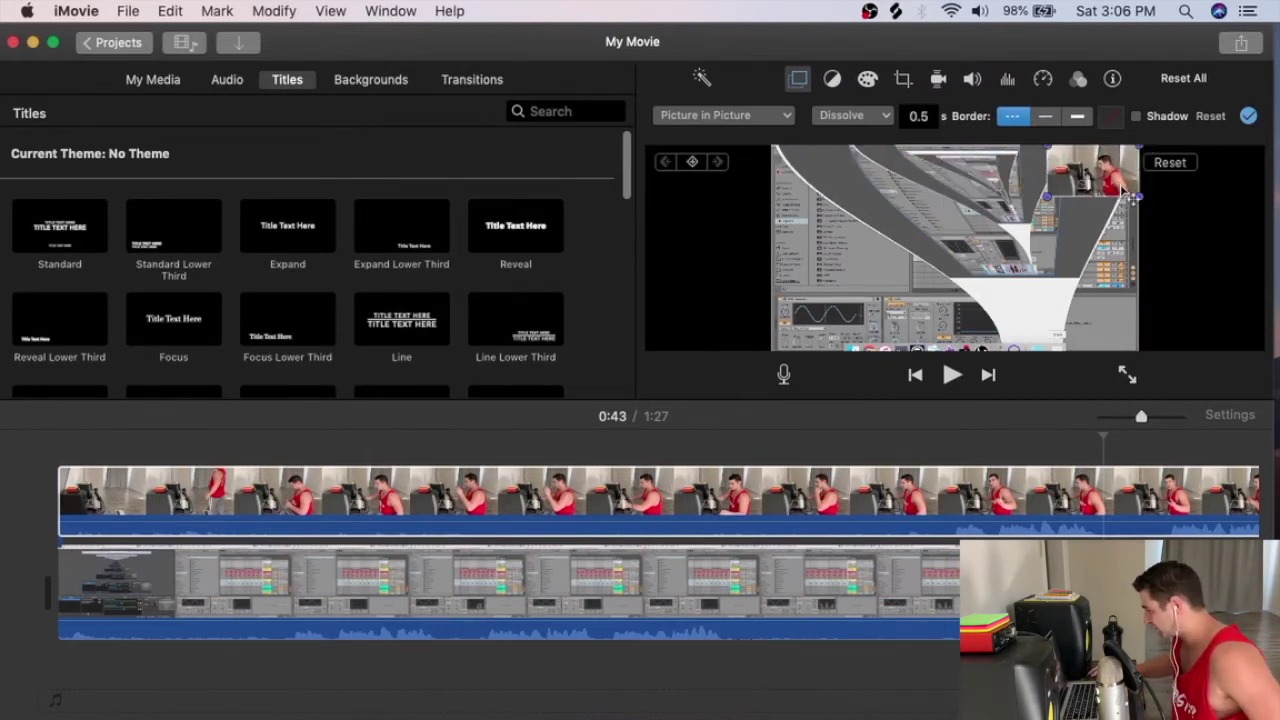
click(62, 472)
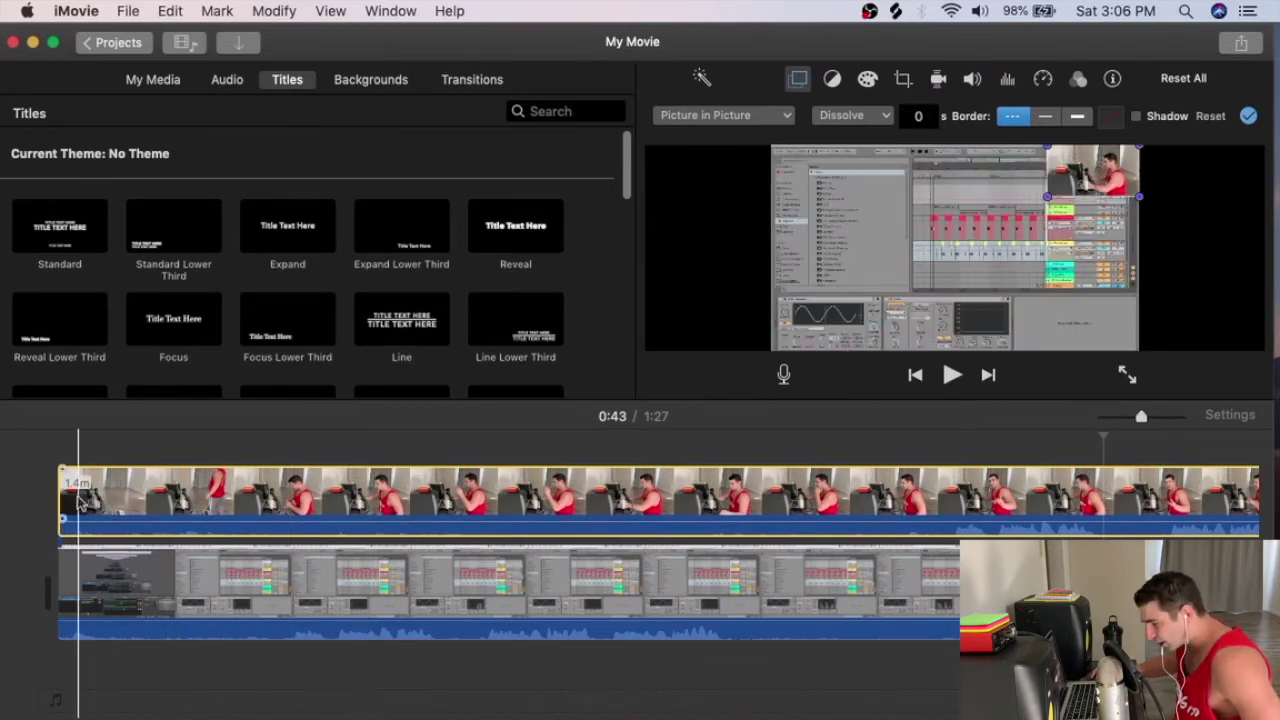
Step: Trim the start of the camera clip to leave 53.8 s and shift it earlier, roughly matching the screen recording's audio waveform
drag(60, 495, 562, 495)
drag(859, 463, 863, 463)
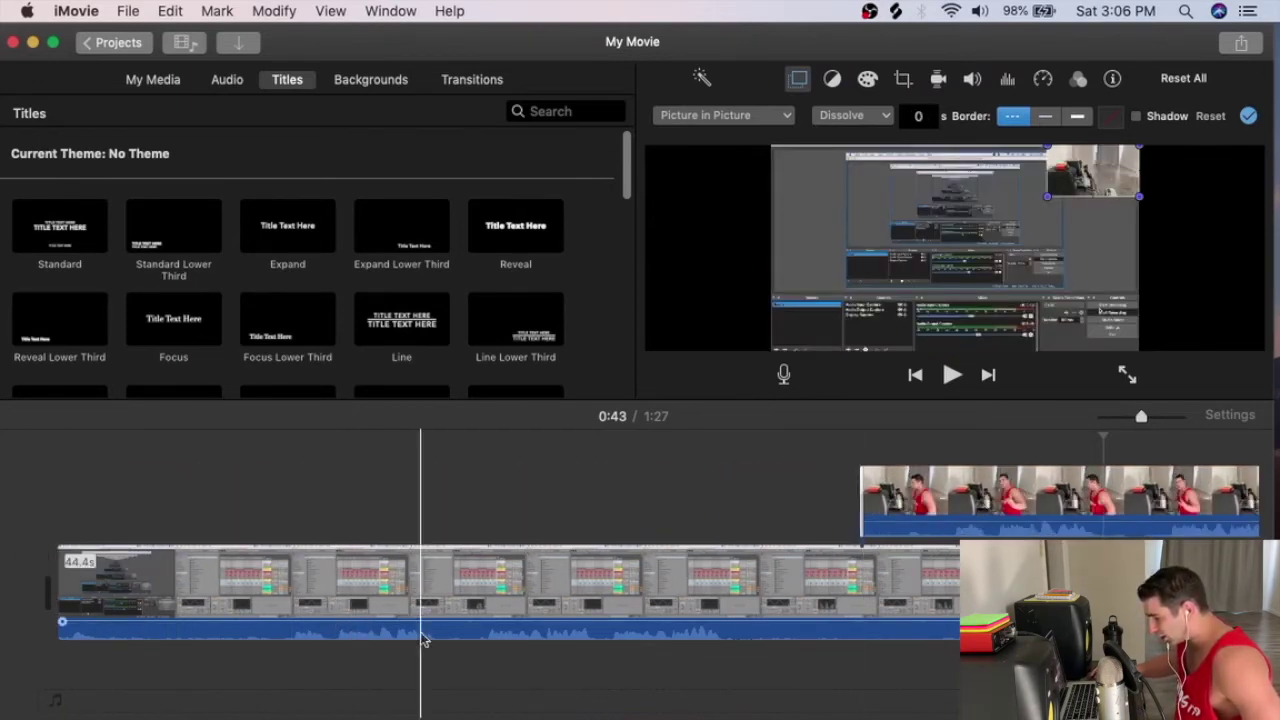
key(super+z)
key(super+z)
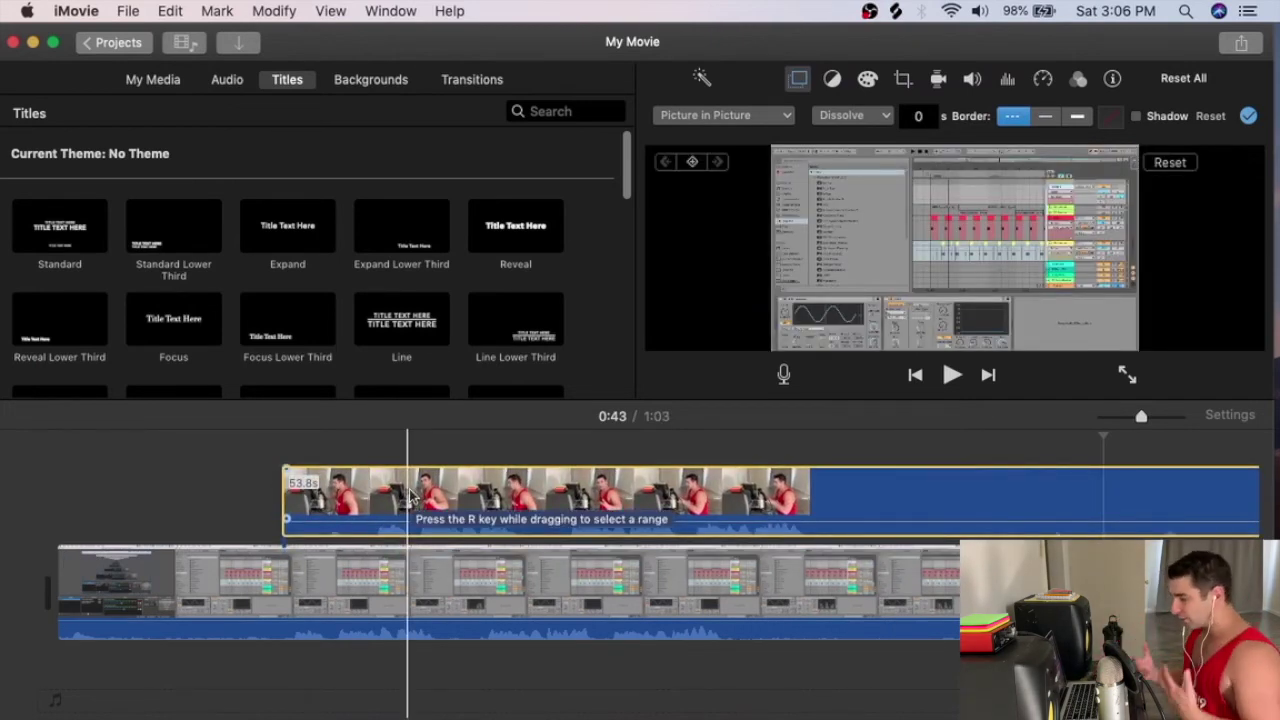
drag(783, 490, 706, 483)
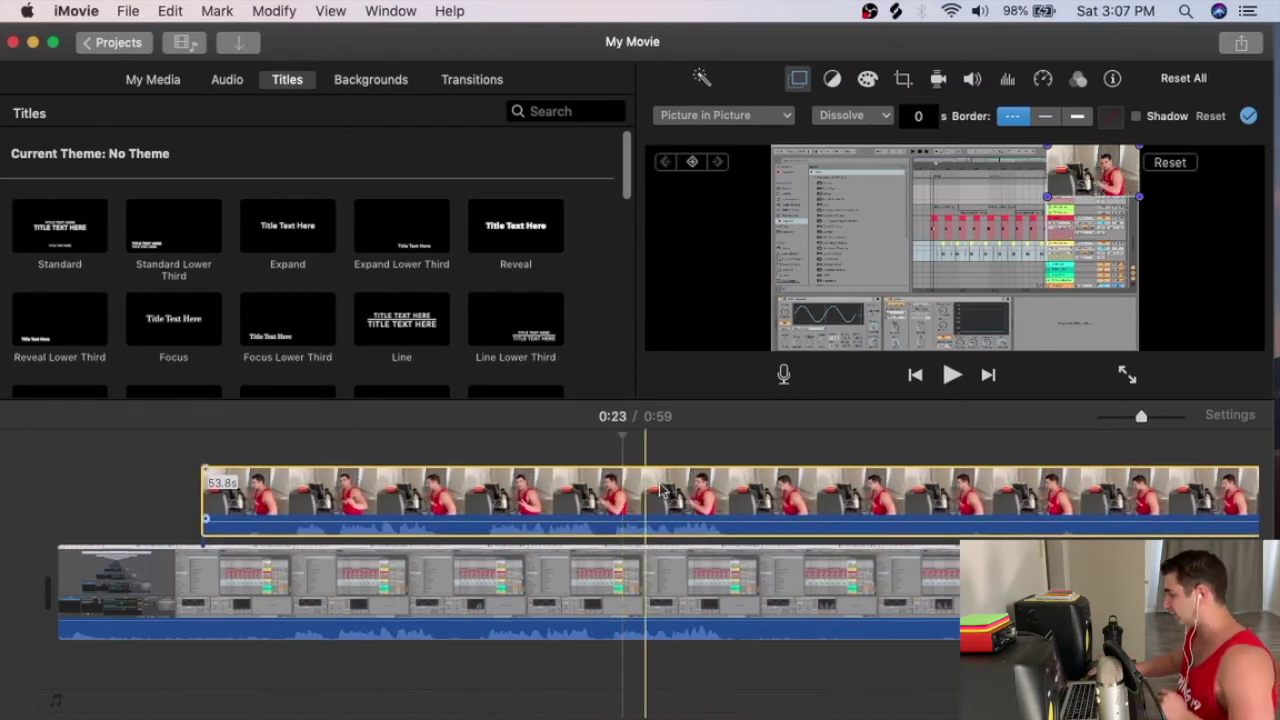
Step: Fine-align the camera clip's waveform with the screen recording's waveform around 0:23 and play a short passage
click(1103, 345)
drag(1145, 418, 1168, 418)
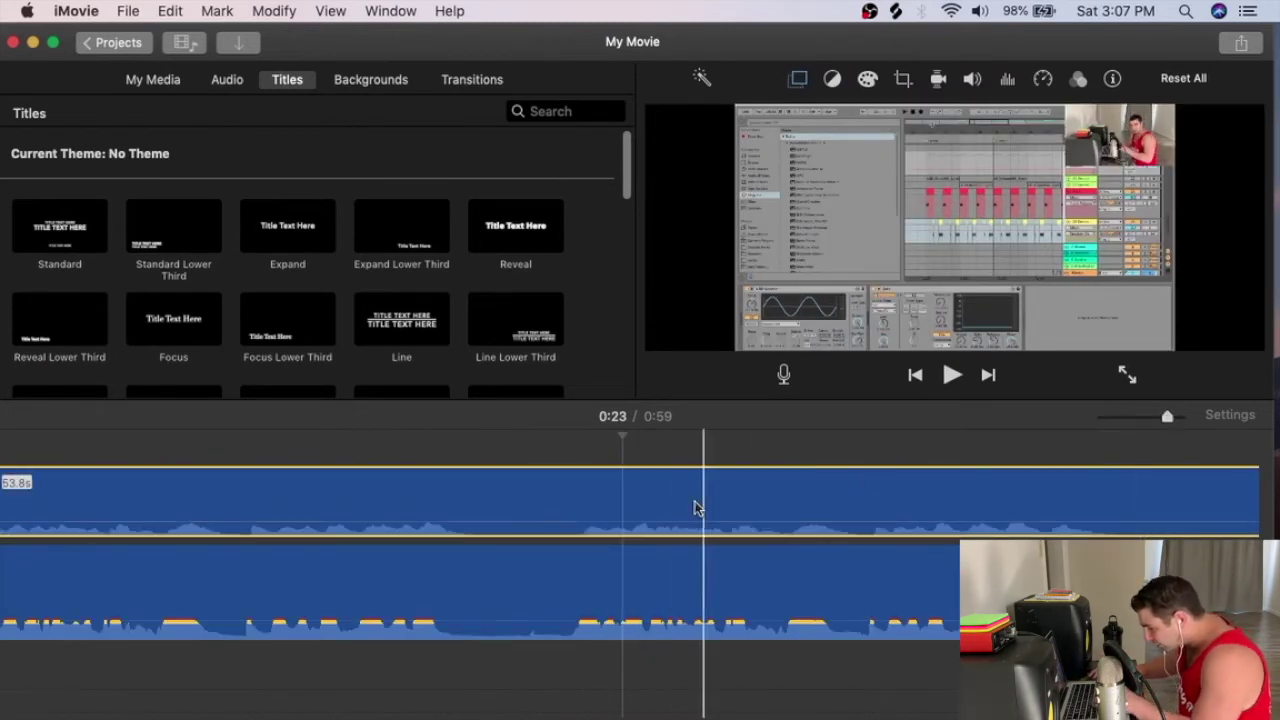
drag(617, 626, 616, 633)
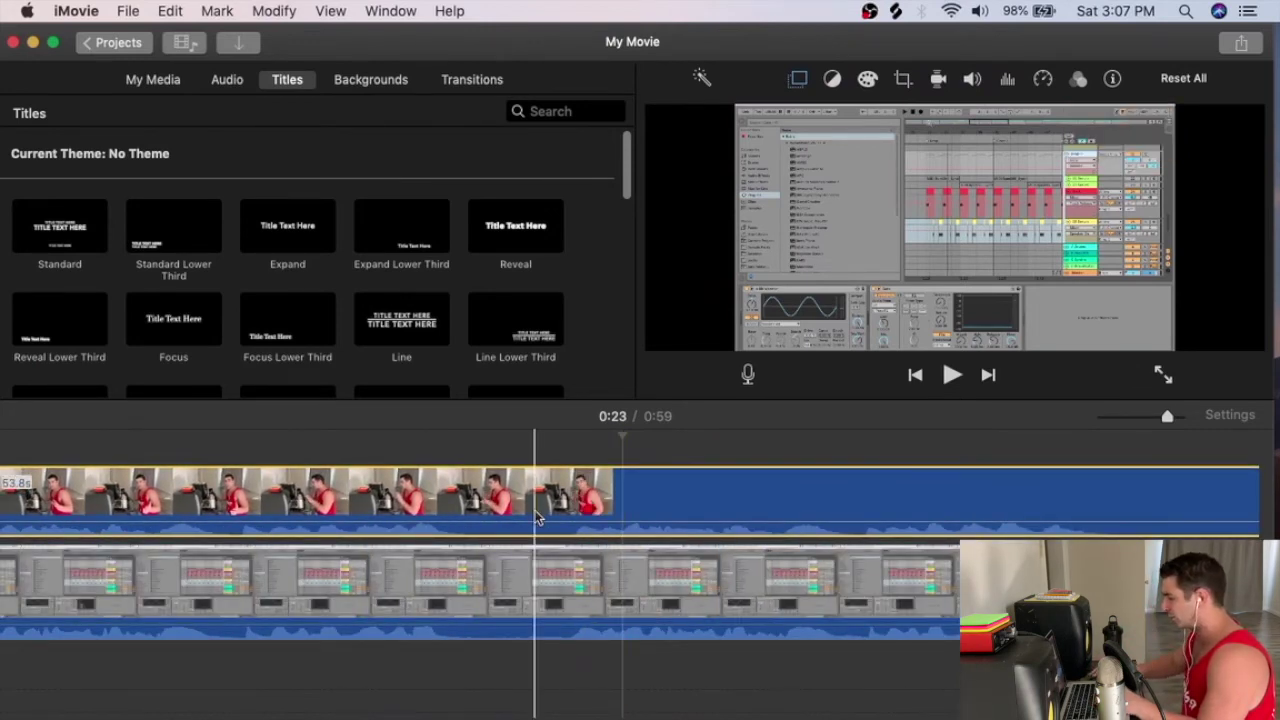
drag(1167, 416, 1181, 416)
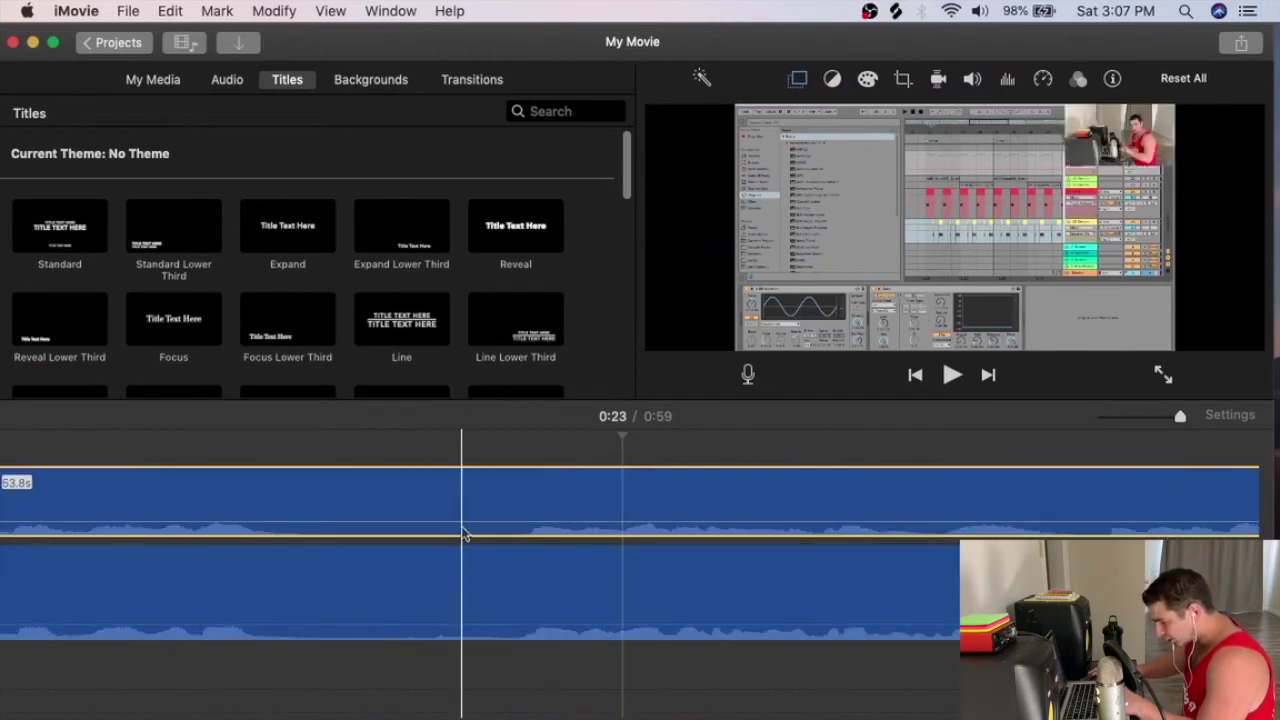
key(space)
key(space)
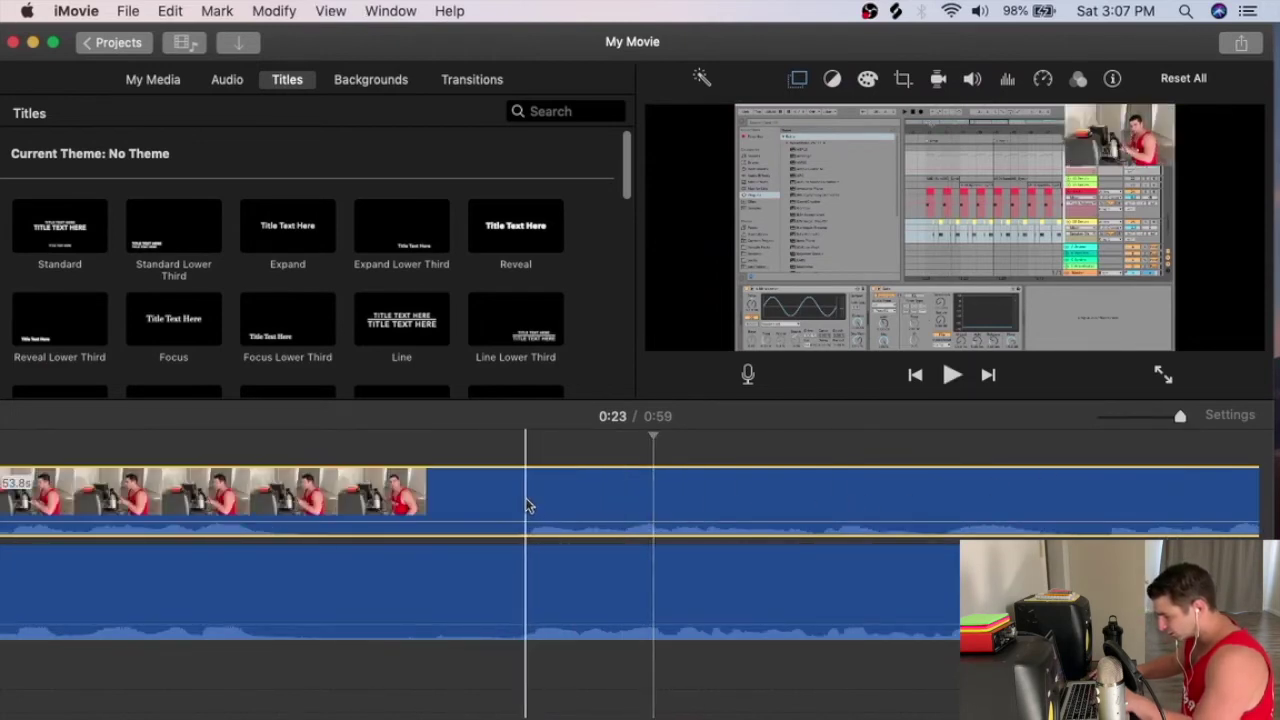
Step: Split both the camera clip and the screen recording near 0:23, where the speech begins, and delete the parts before the split
click(525, 505)
key(super+b)
click(517, 573)
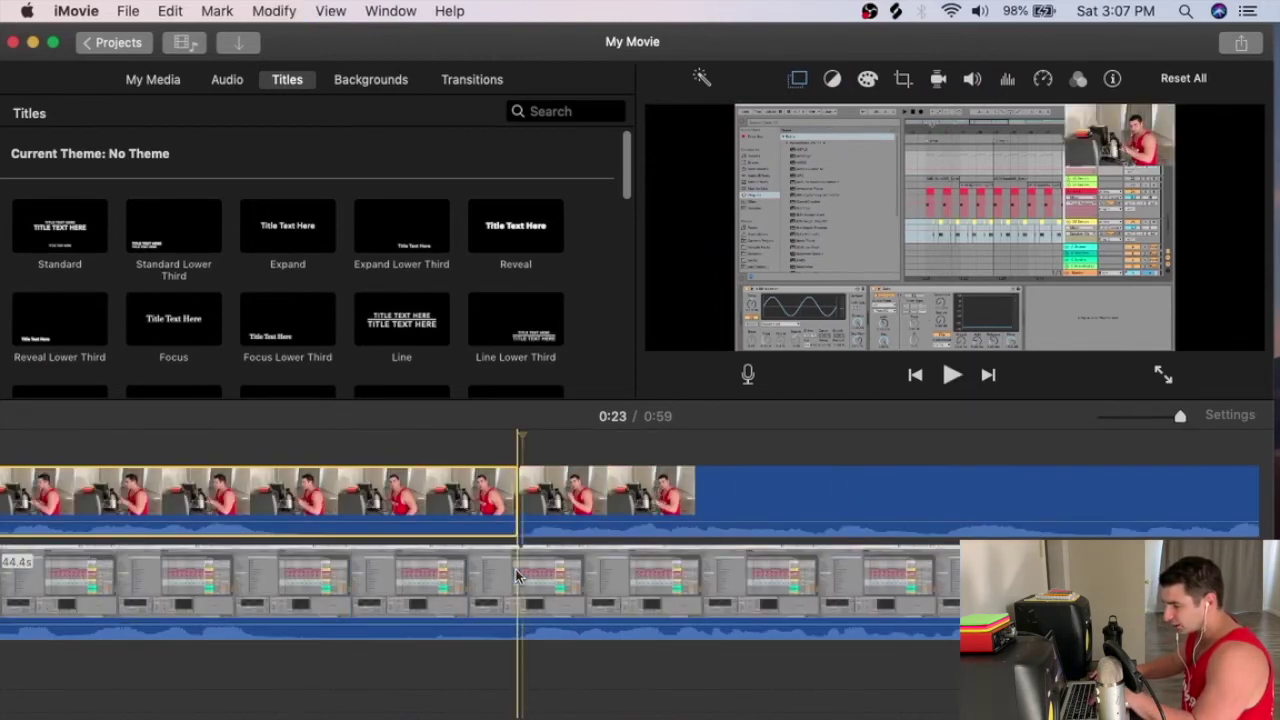
key(super+b)
click(497, 573)
key(Delete)
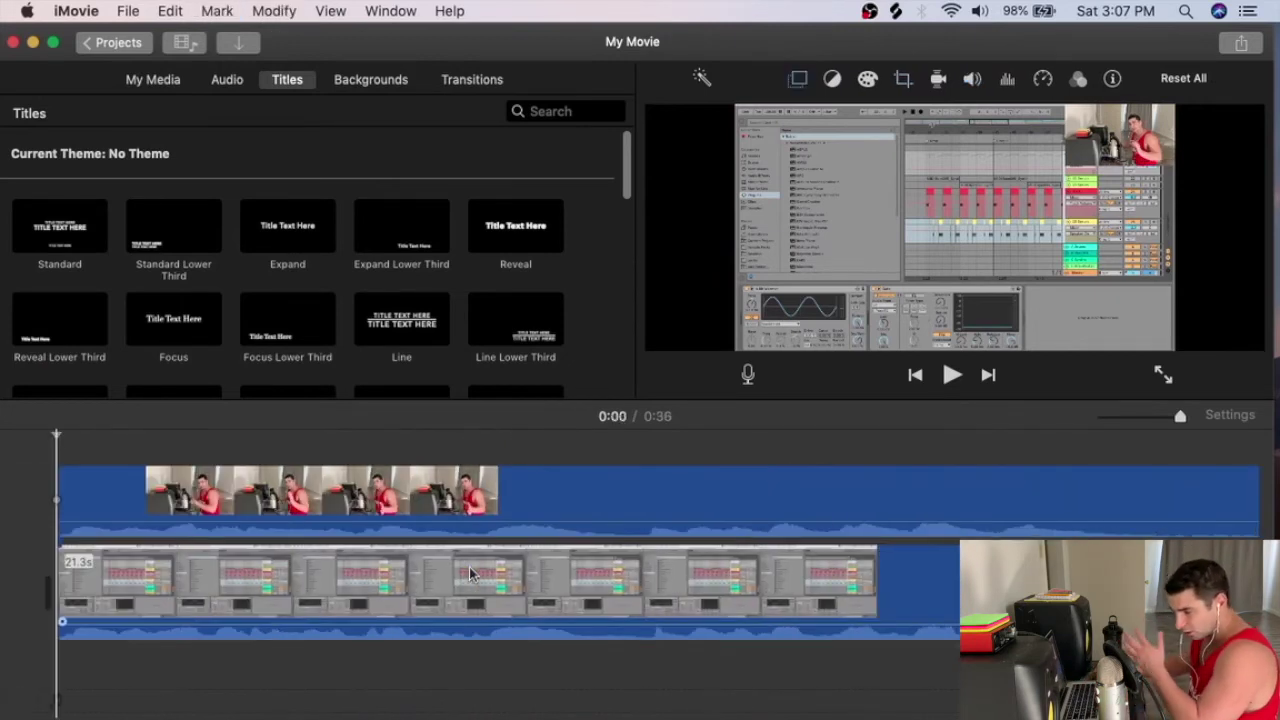
Step: Split both clips at 0:13 and delete everything after the split
drag(1178, 416, 1137, 422)
click(395, 505)
key(super+b)
click(394, 598)
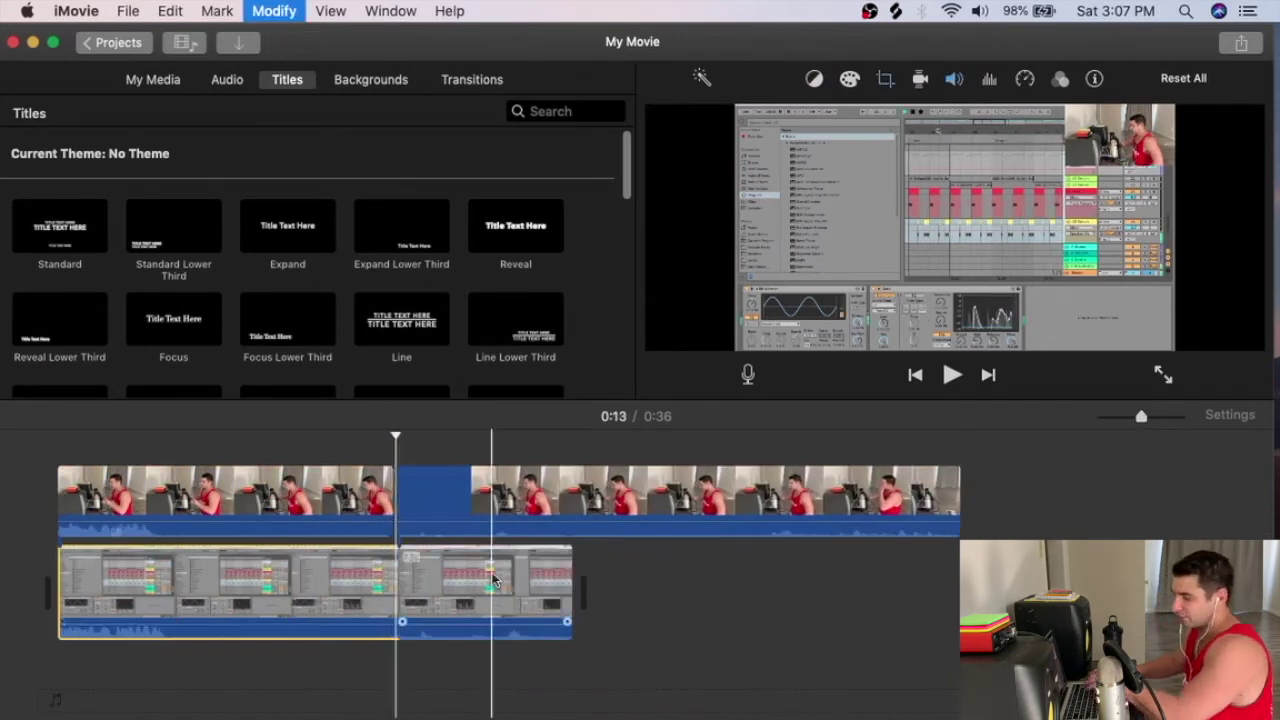
key(super+b)
click(491, 578)
key(Delete)
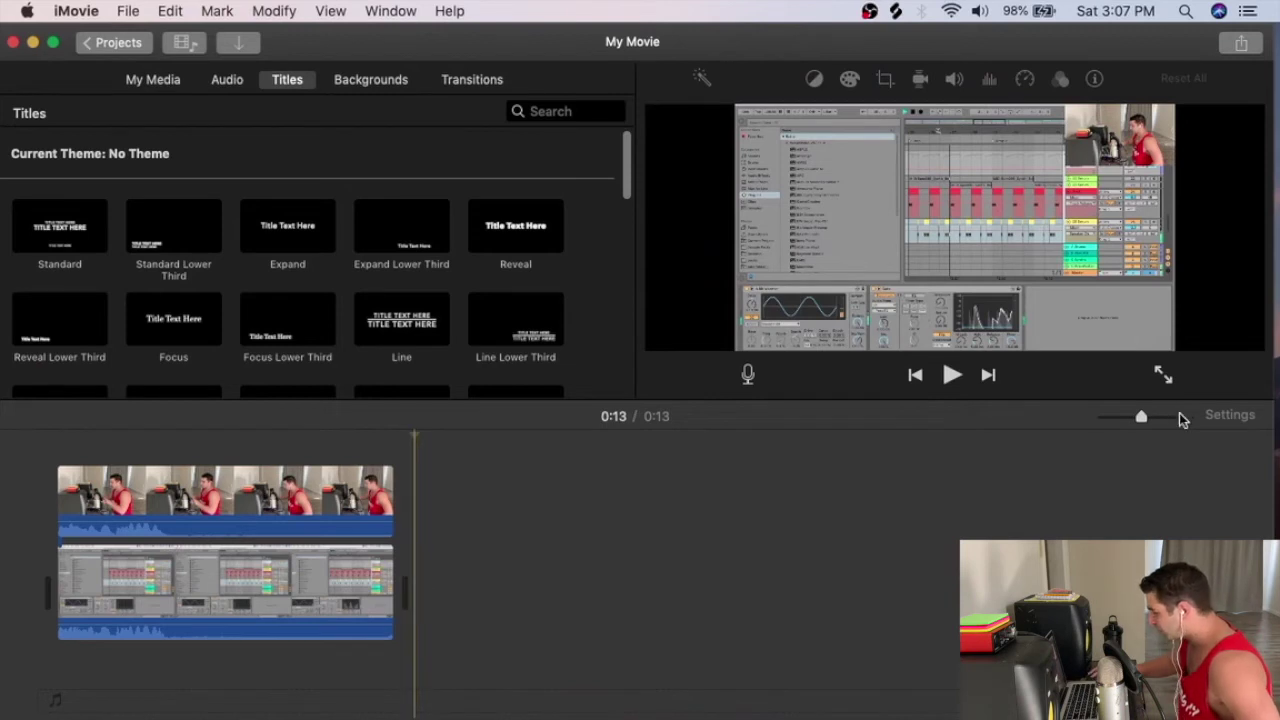
Step: Play the shortened timeline from the start to check the sync between camera and screen recording
key(super+equal)
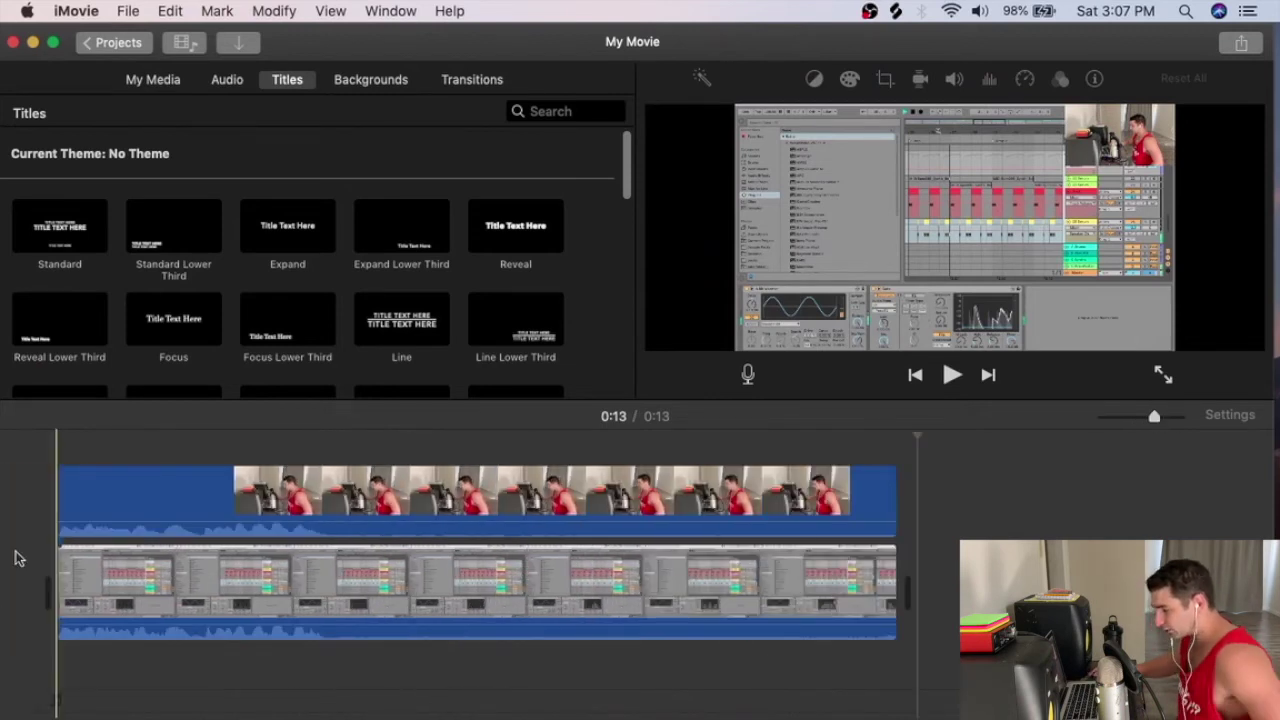
key(space)
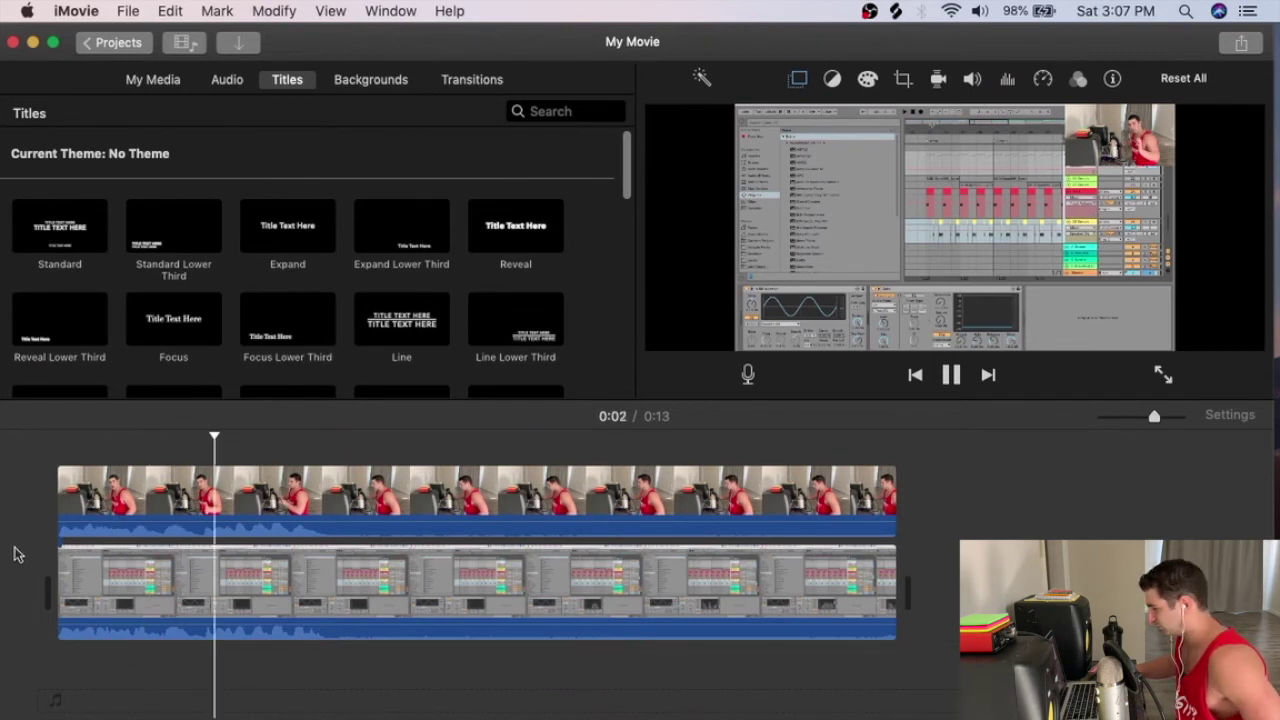
key(space)
Step: Crop the camera clip with Crop to Fill, cutting away its top and right edges, and shift the crop frame slightly right
click(70, 490)
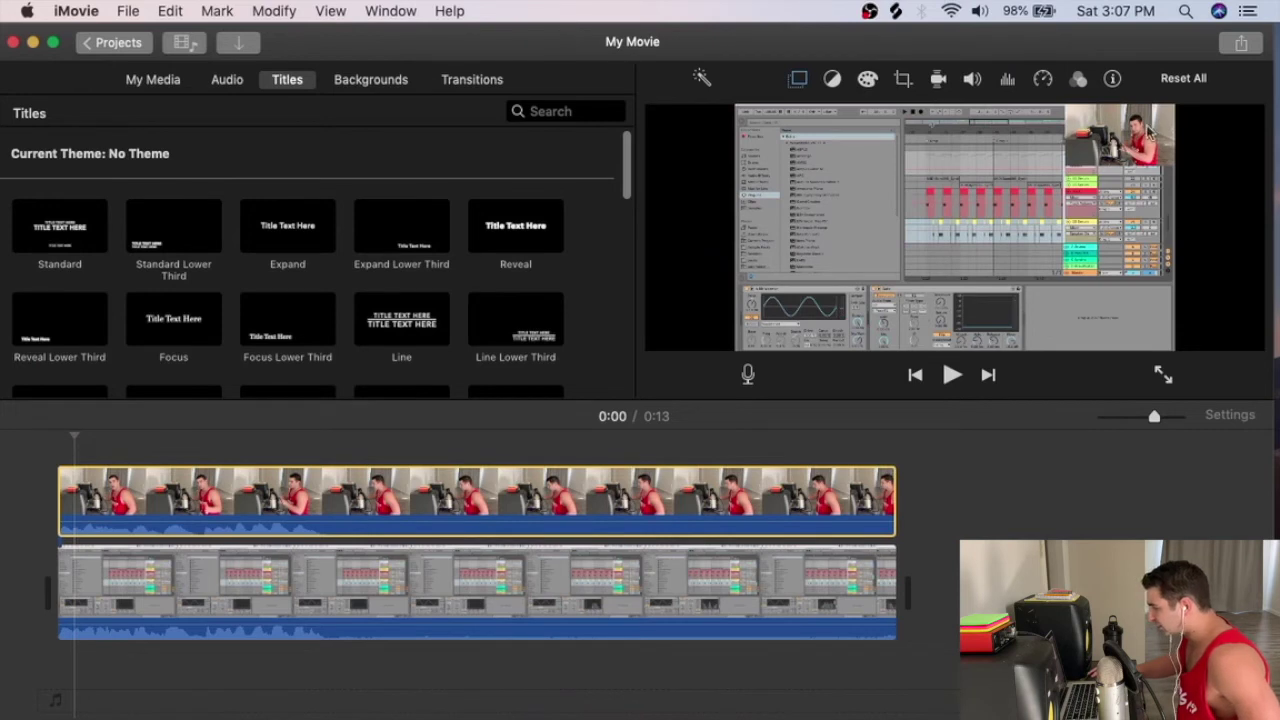
click(895, 80)
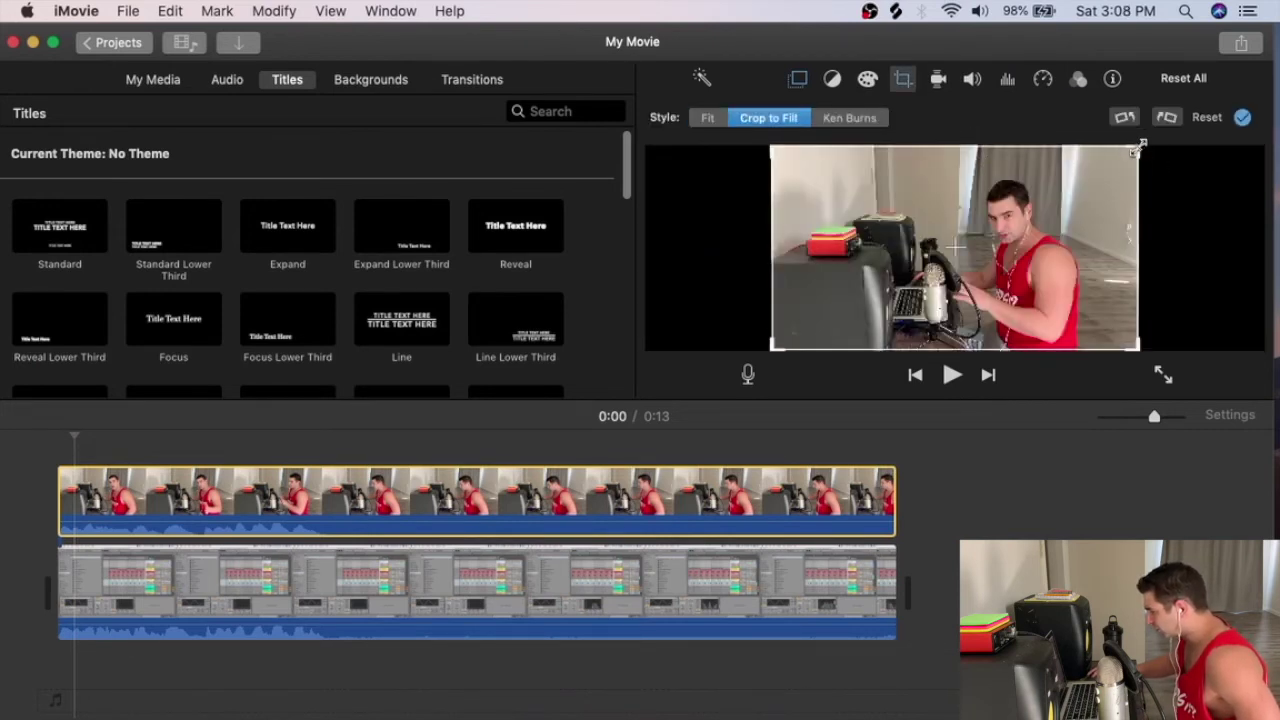
drag(1135, 148, 1080, 180)
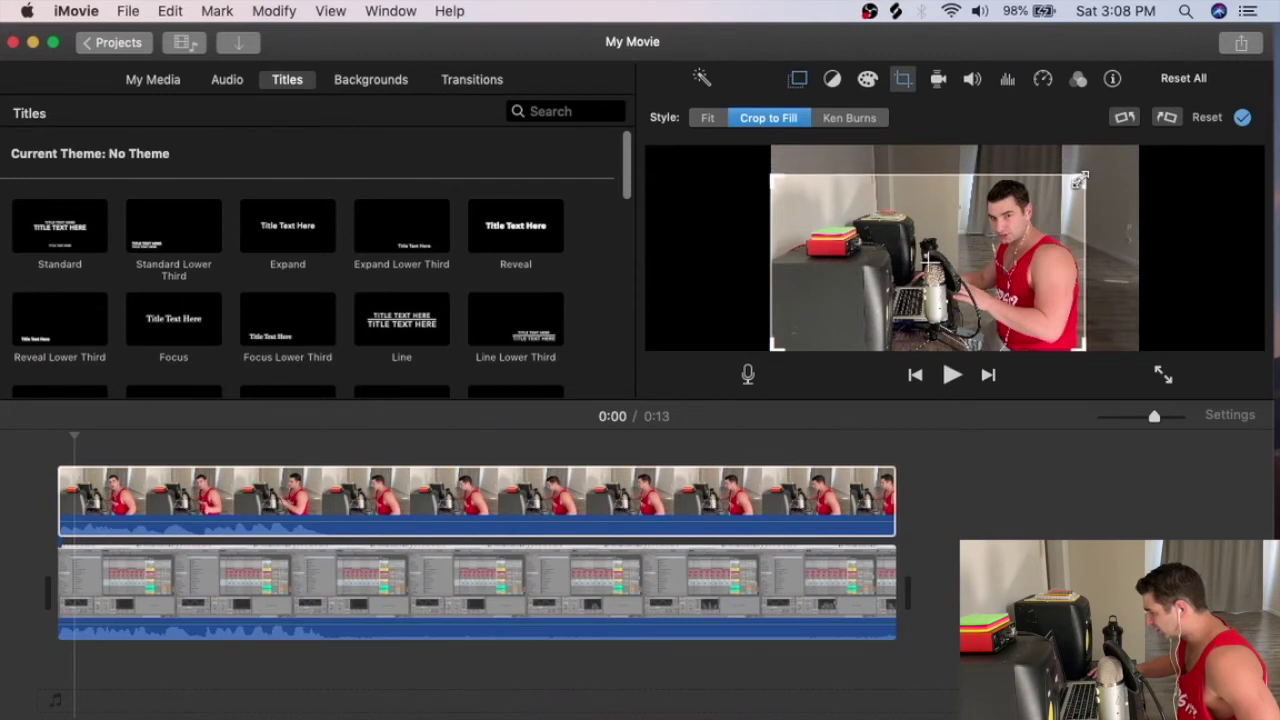
click(1242, 118)
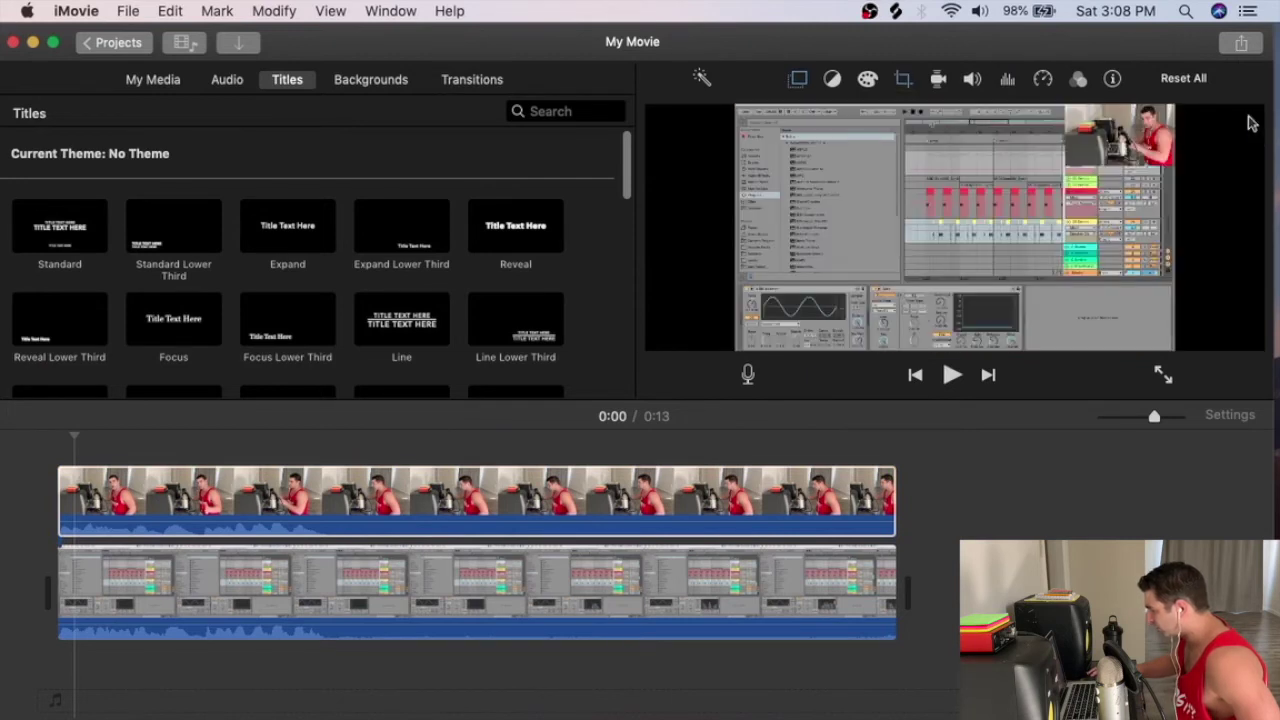
click(903, 79)
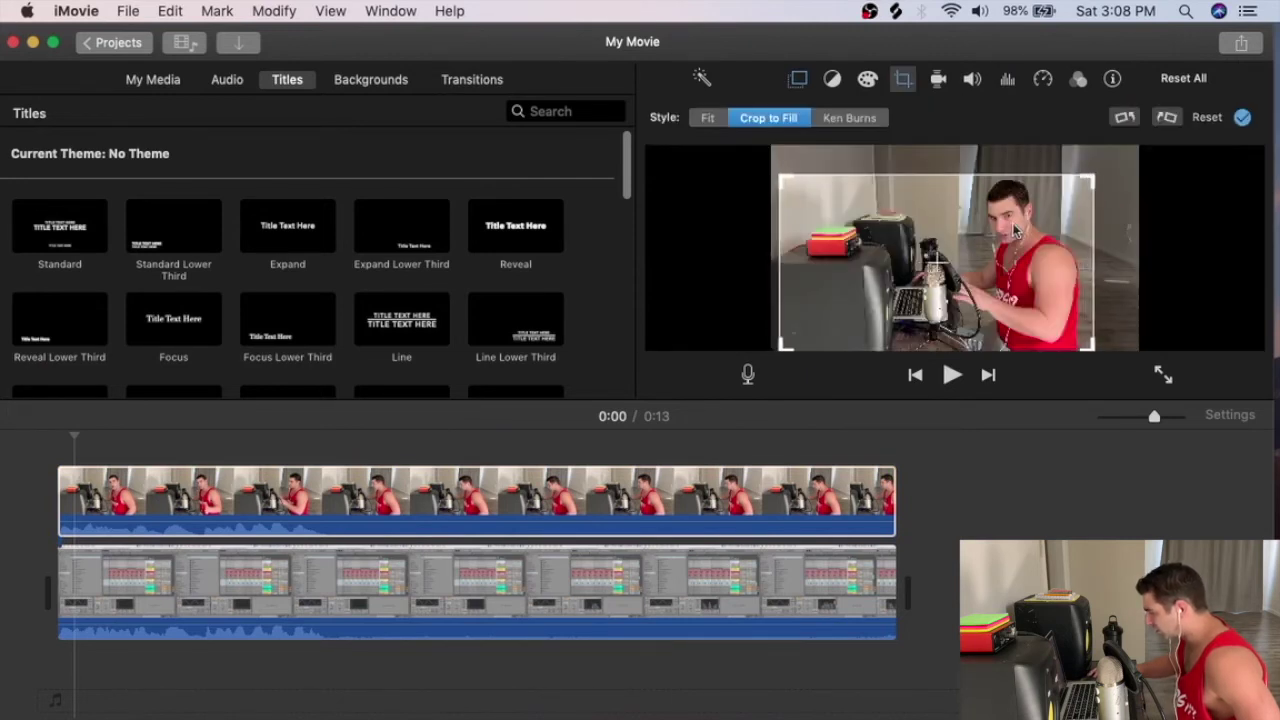
drag(1023, 231, 1052, 226)
click(1241, 118)
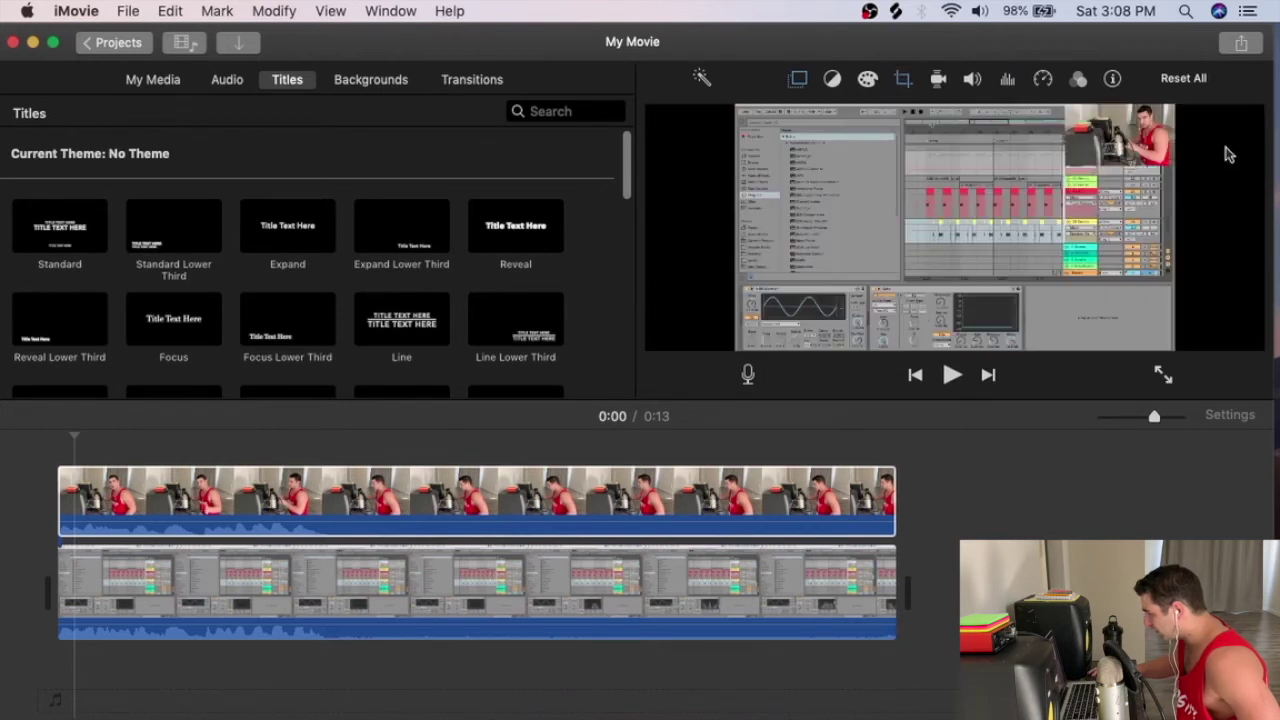
Step: Check the camera inset's placement and tighten its crop frame from the lower-left corner around the presenter and microphone
click(797, 80)
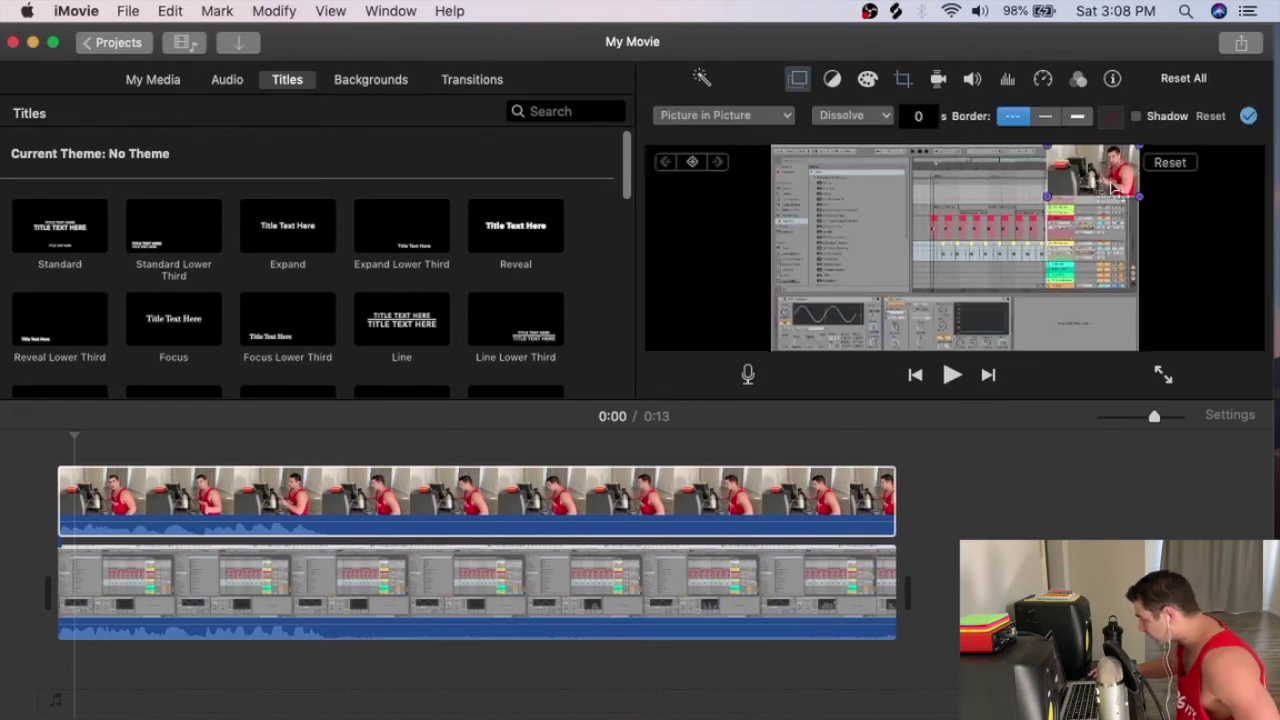
click(1248, 116)
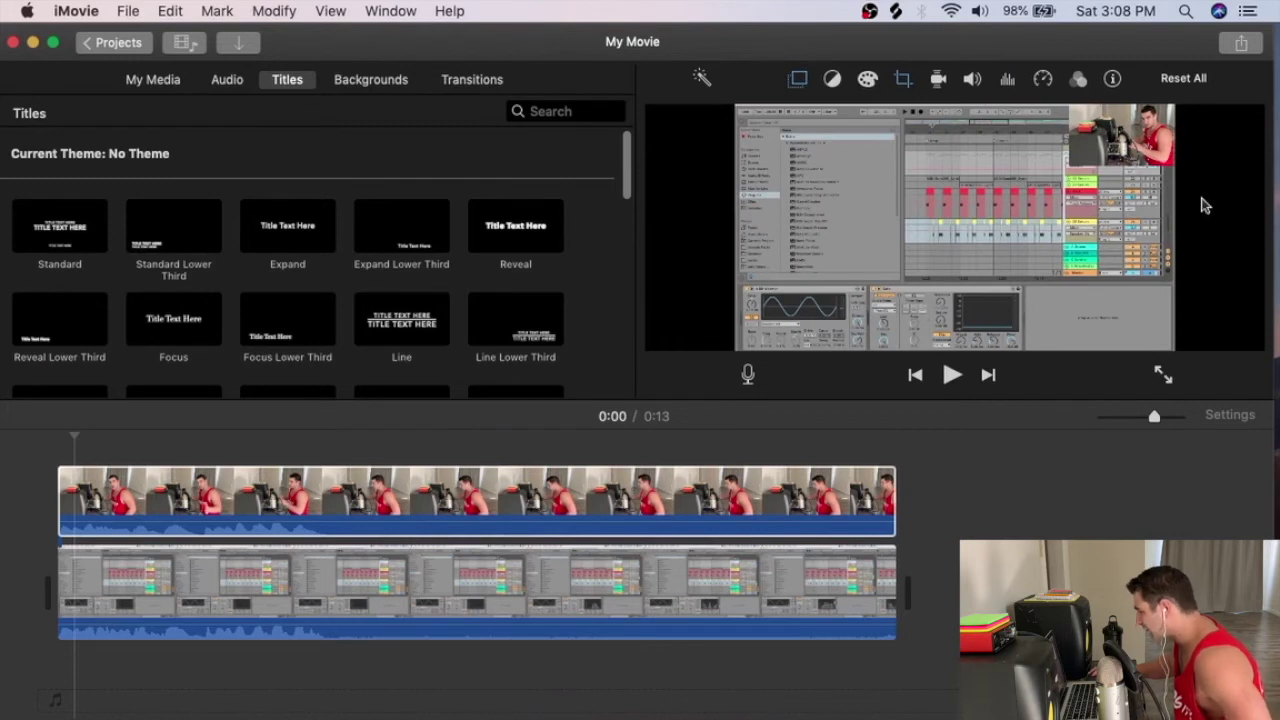
click(903, 79)
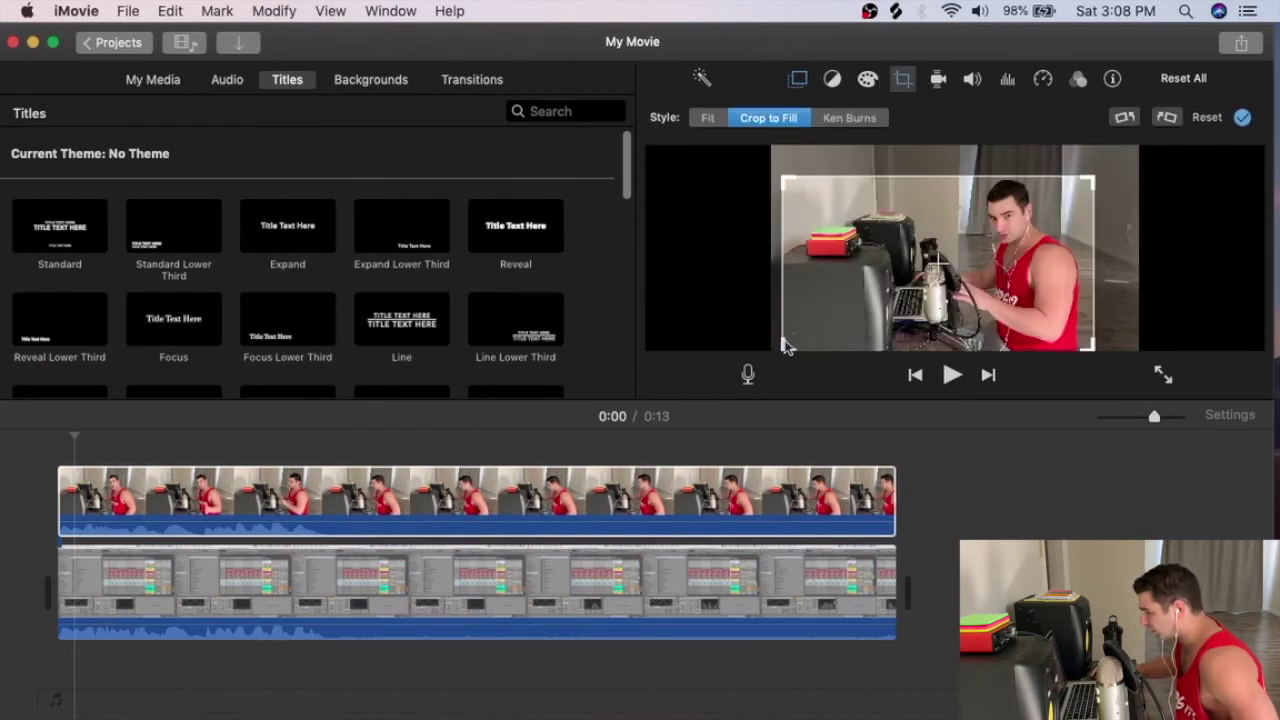
drag(786, 343, 826, 334)
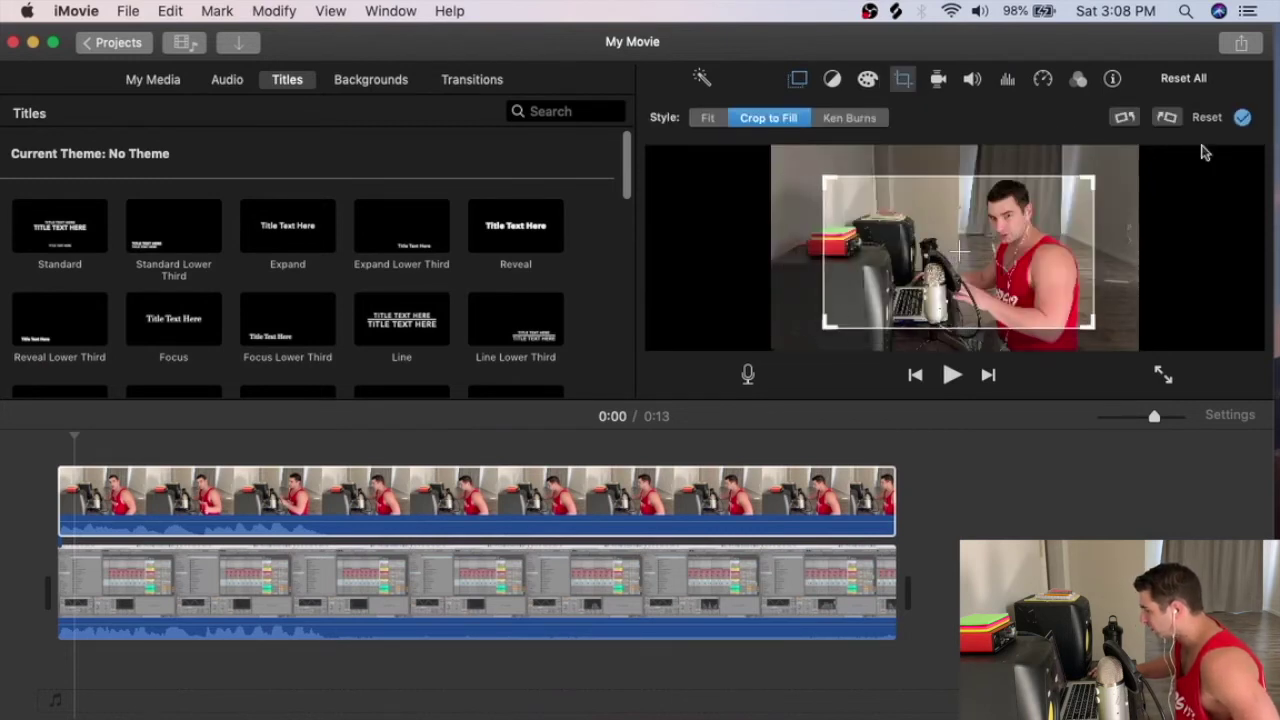
click(1243, 117)
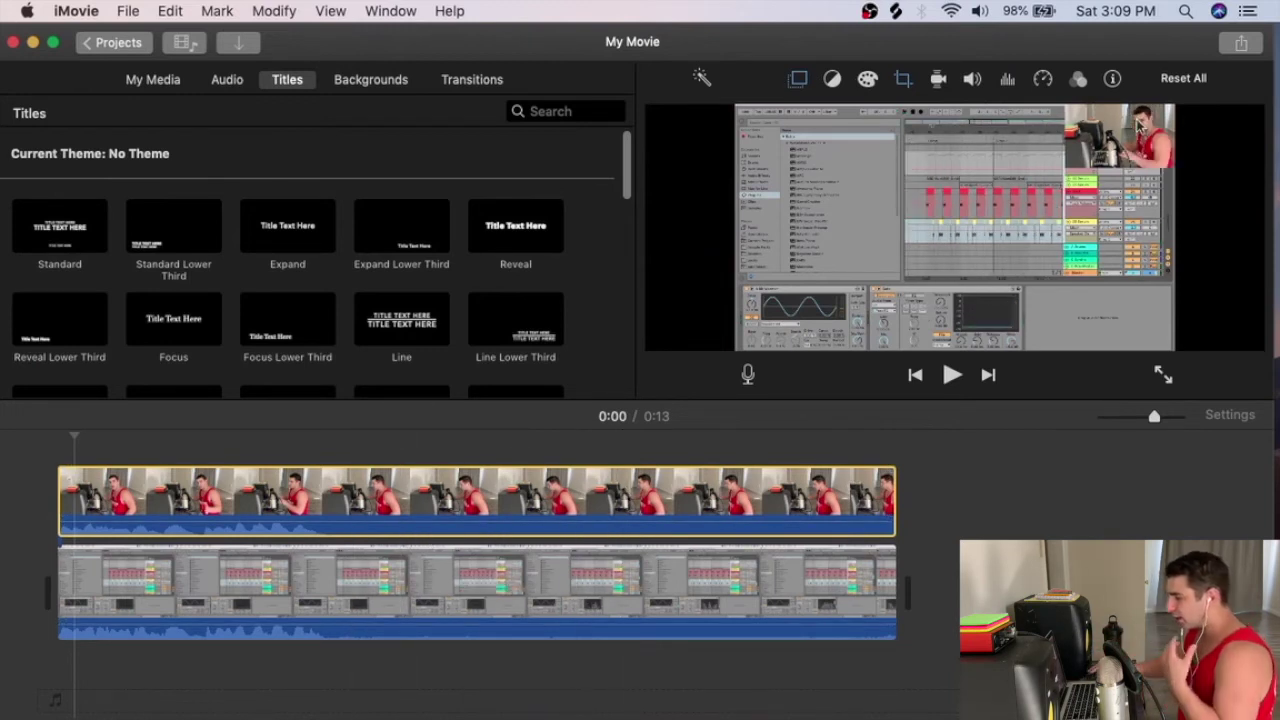
Step: Add A.wav from the desktop as an audio clip beneath the start of the screen recording
click(916, 500)
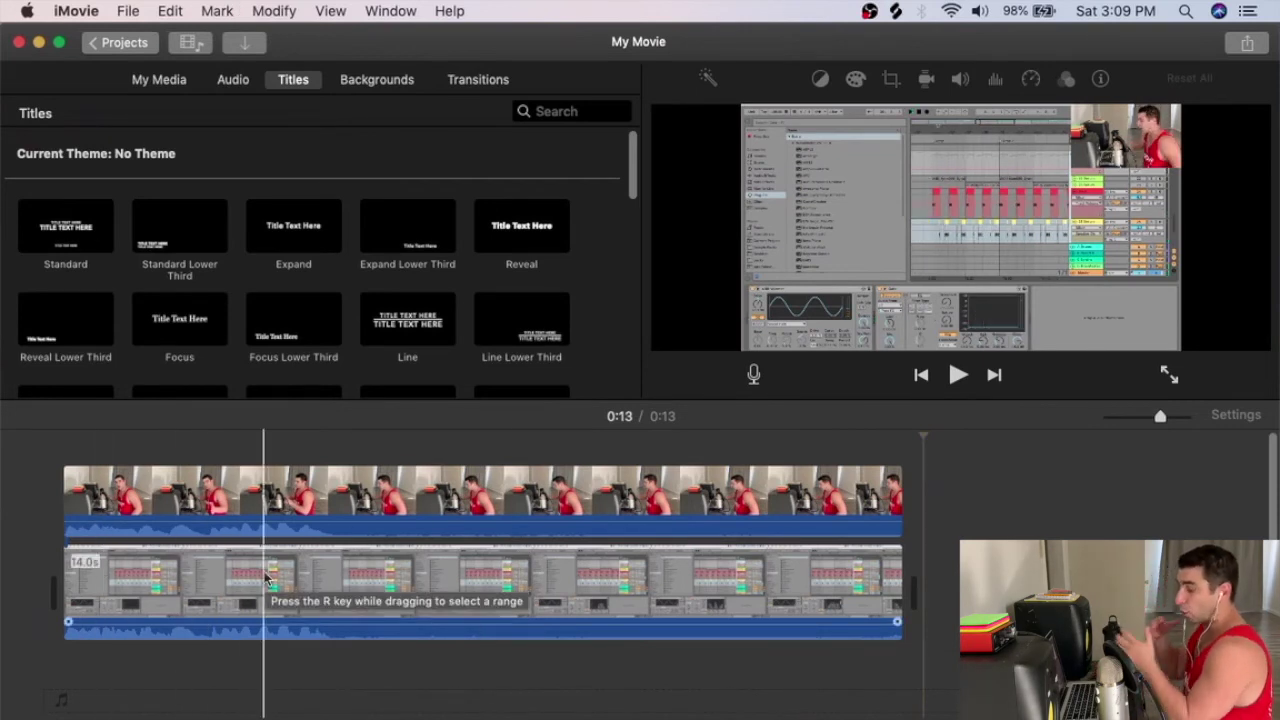
drag(369, 38, 1144, 38)
drag(737, 200, 900, 655)
drag(1087, 30, 301, 5)
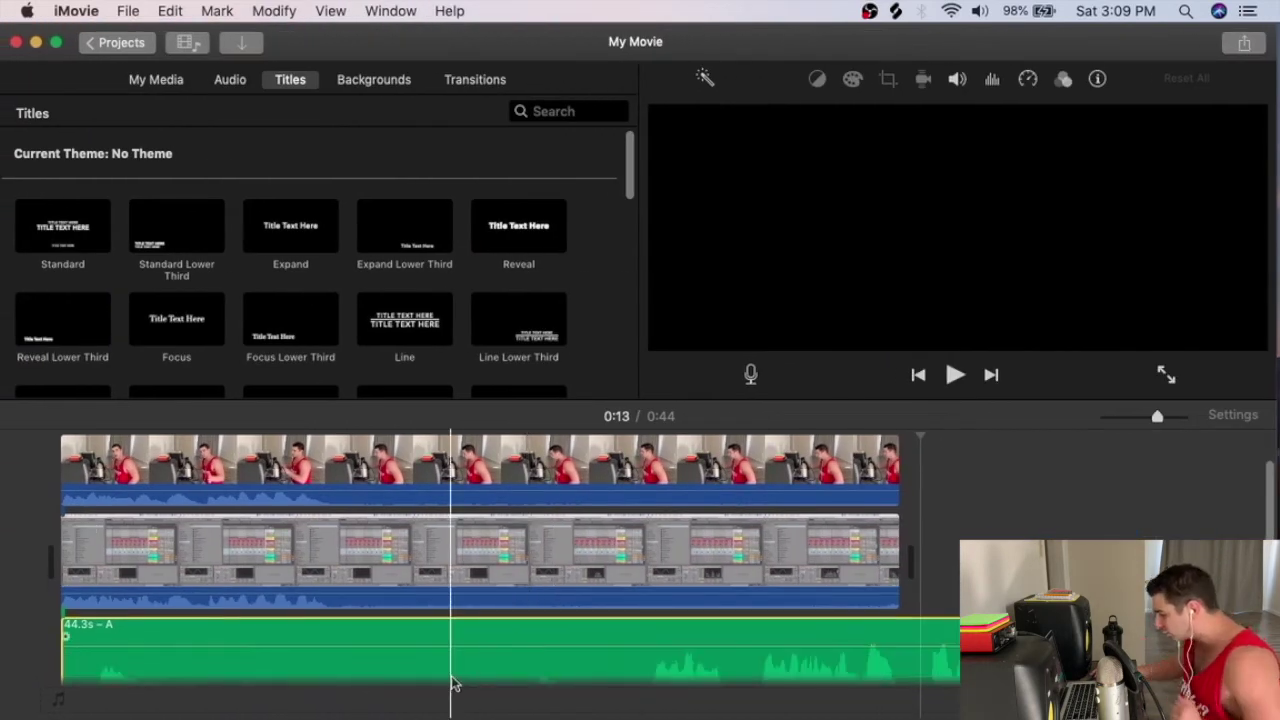
Step: Trim the opening of audio clip A to 21.2 s in sync with the start of the video clips, and play the beginning to check it
drag(57, 623, 900, 623)
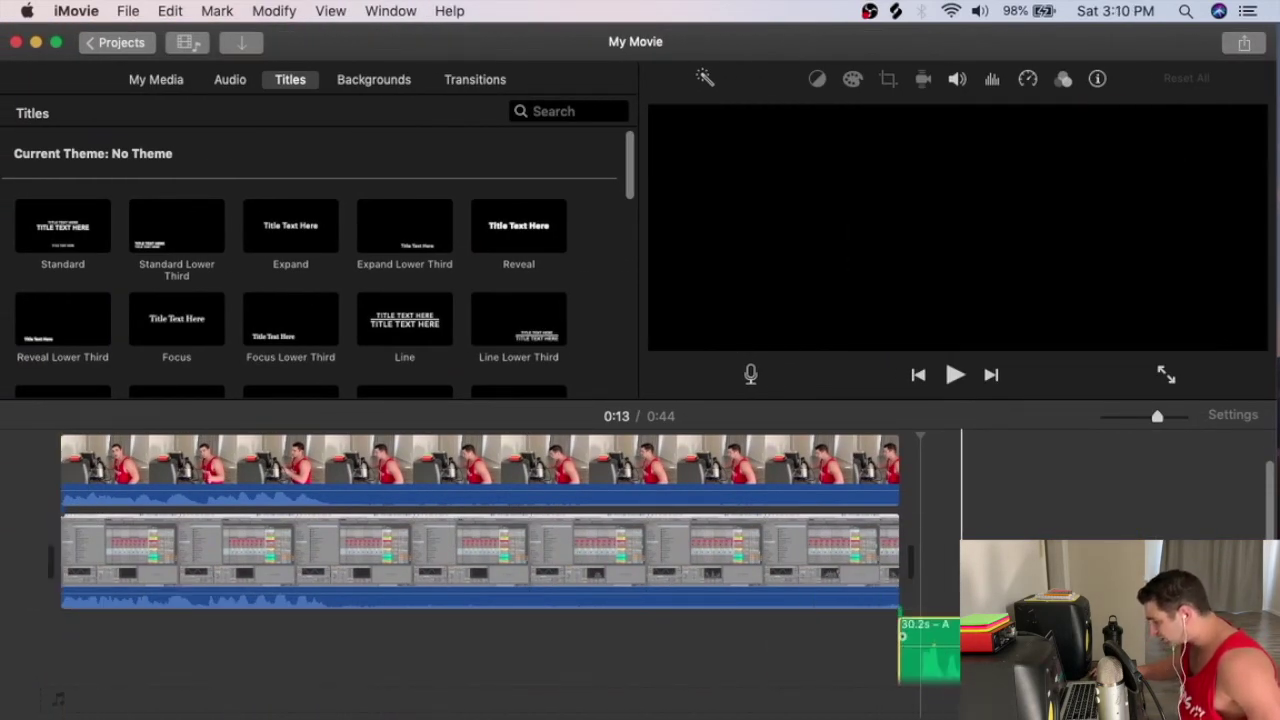
drag(57, 623, 606, 614)
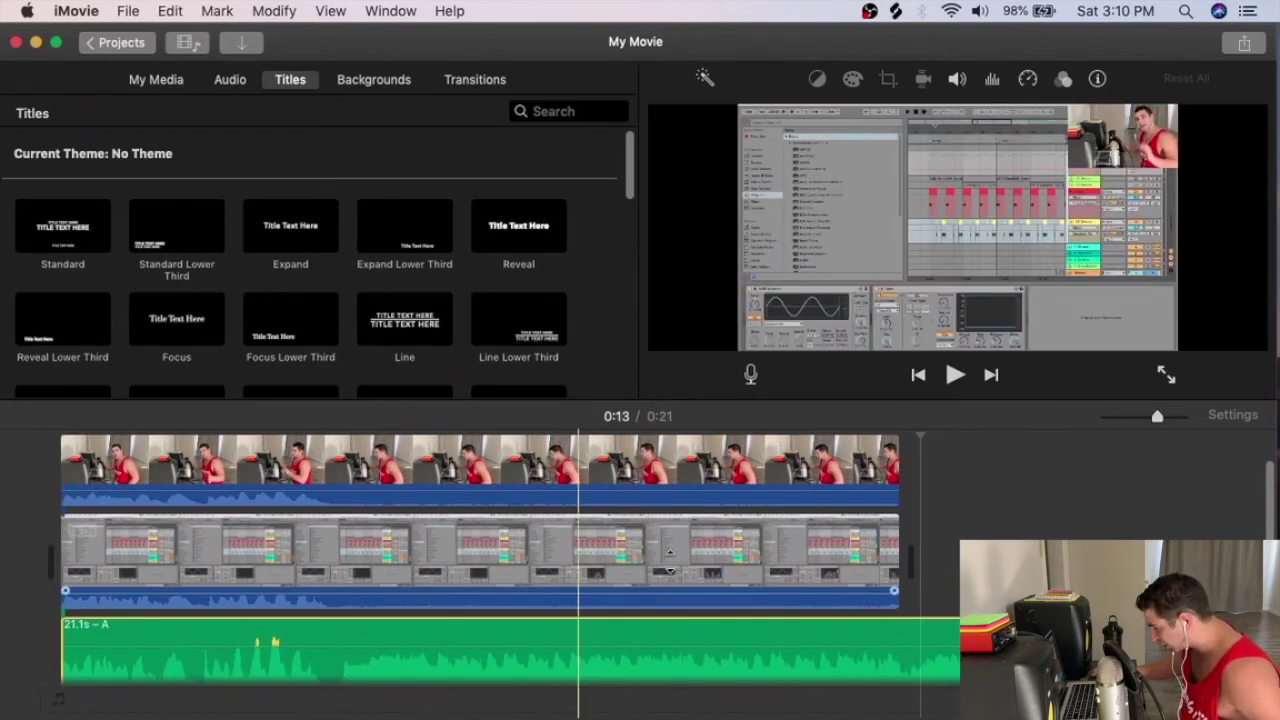
click(1187, 418)
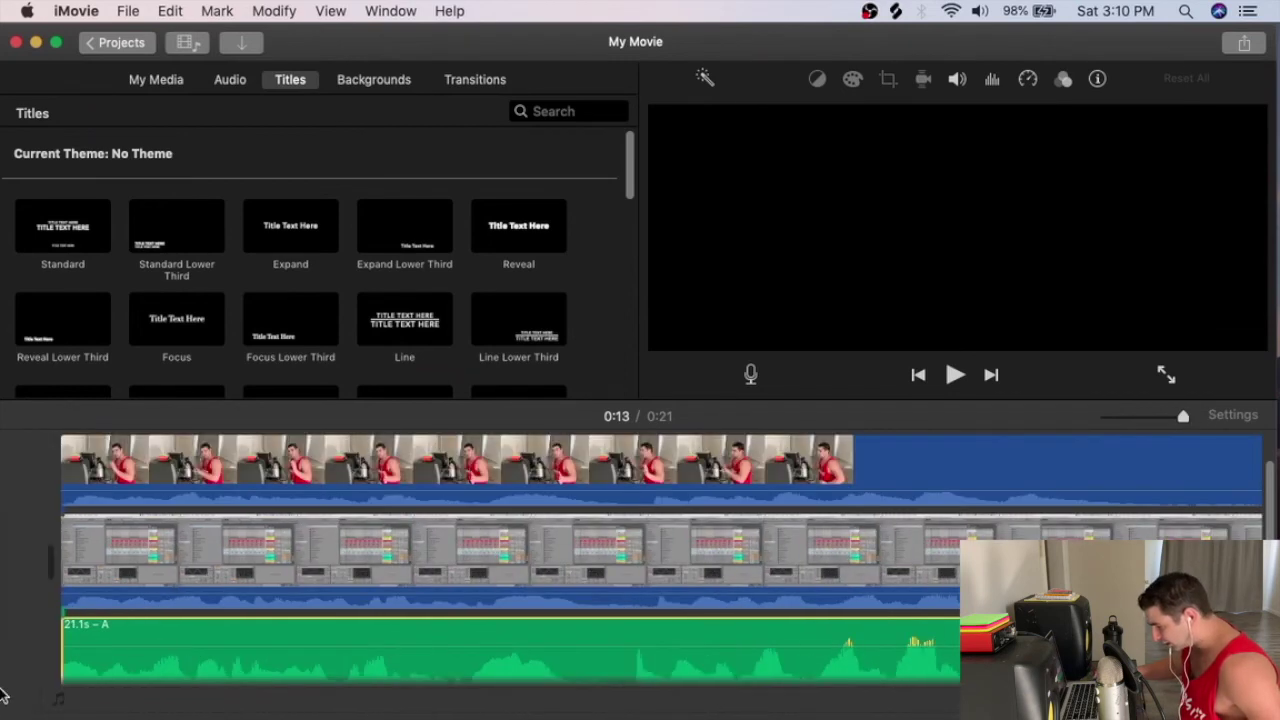
drag(710, 635, 737, 630)
drag(84, 623, 5, 600)
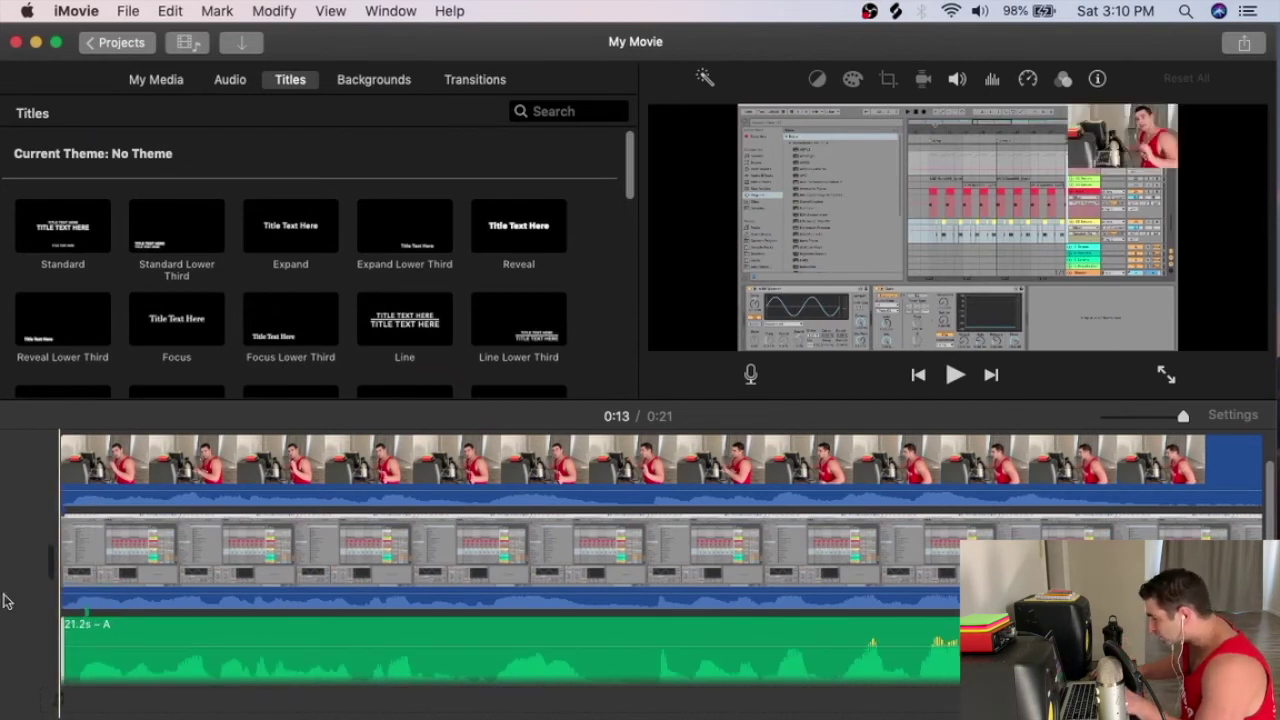
key(space)
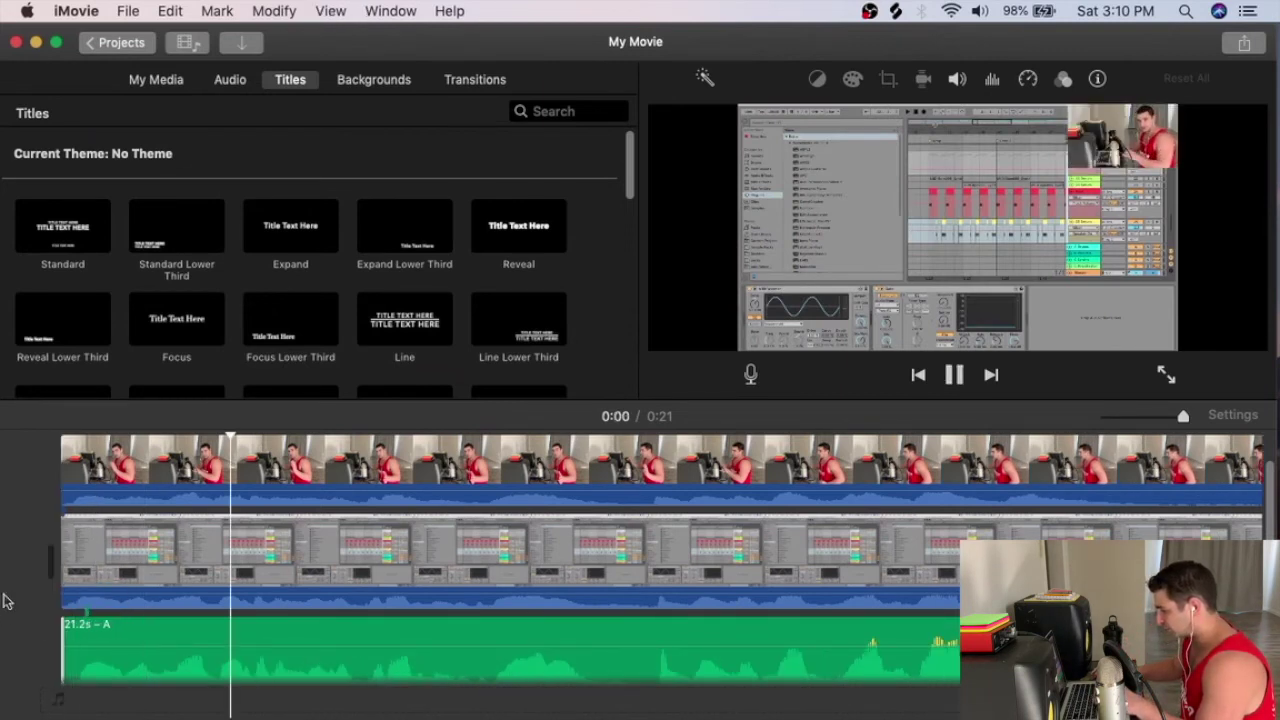
key(space)
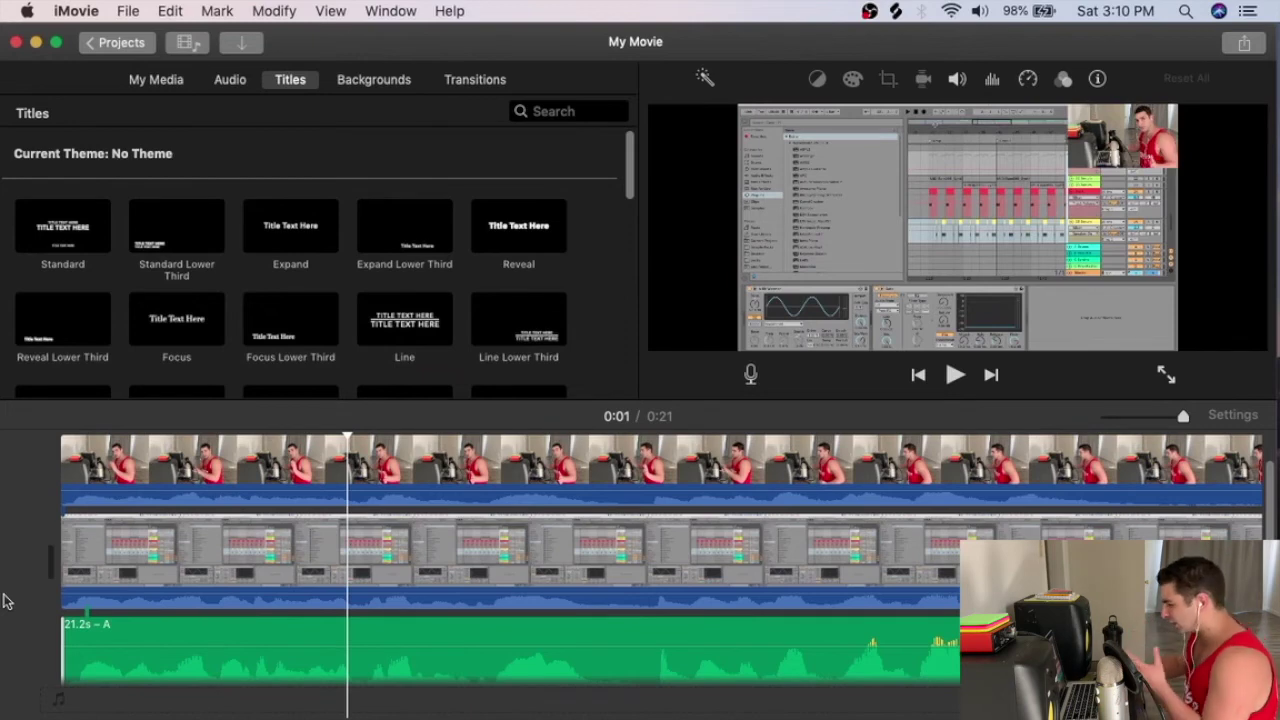
Step: Shorten the end of audio clip A to 14.0 s so it finishes together with the camera and screen clips
drag(1183, 416, 1156, 418)
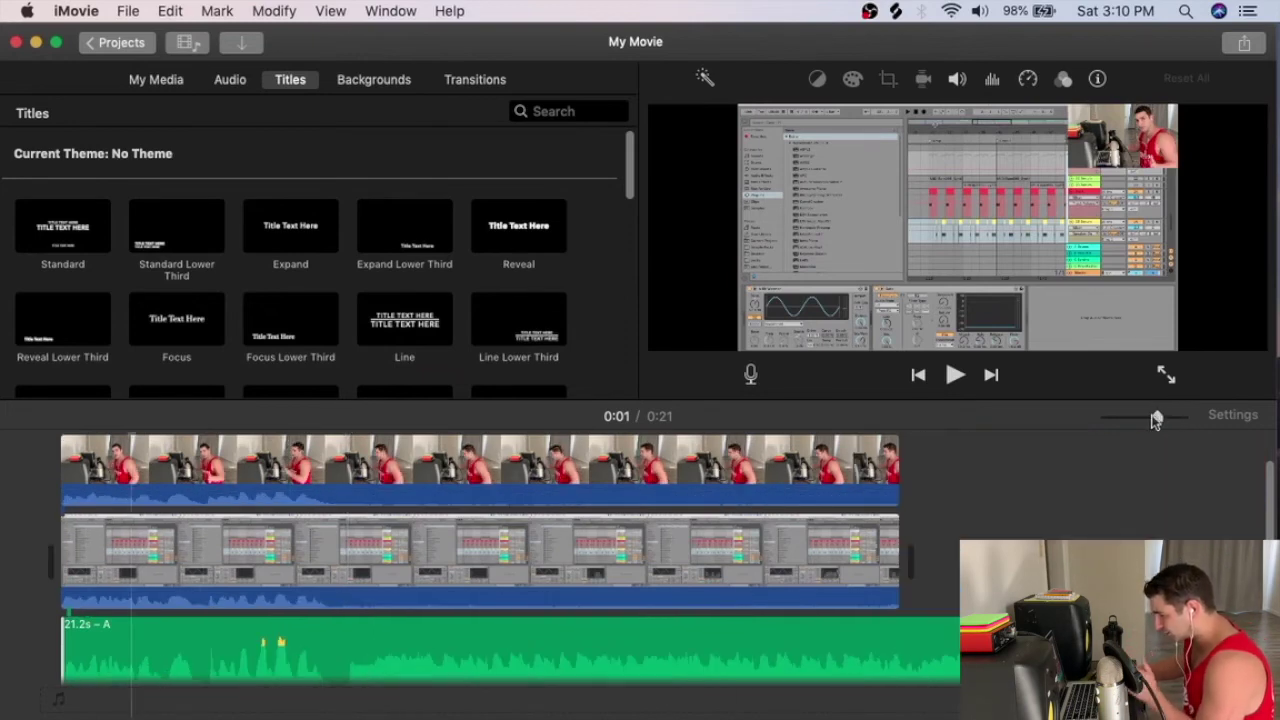
drag(957, 650, 899, 650)
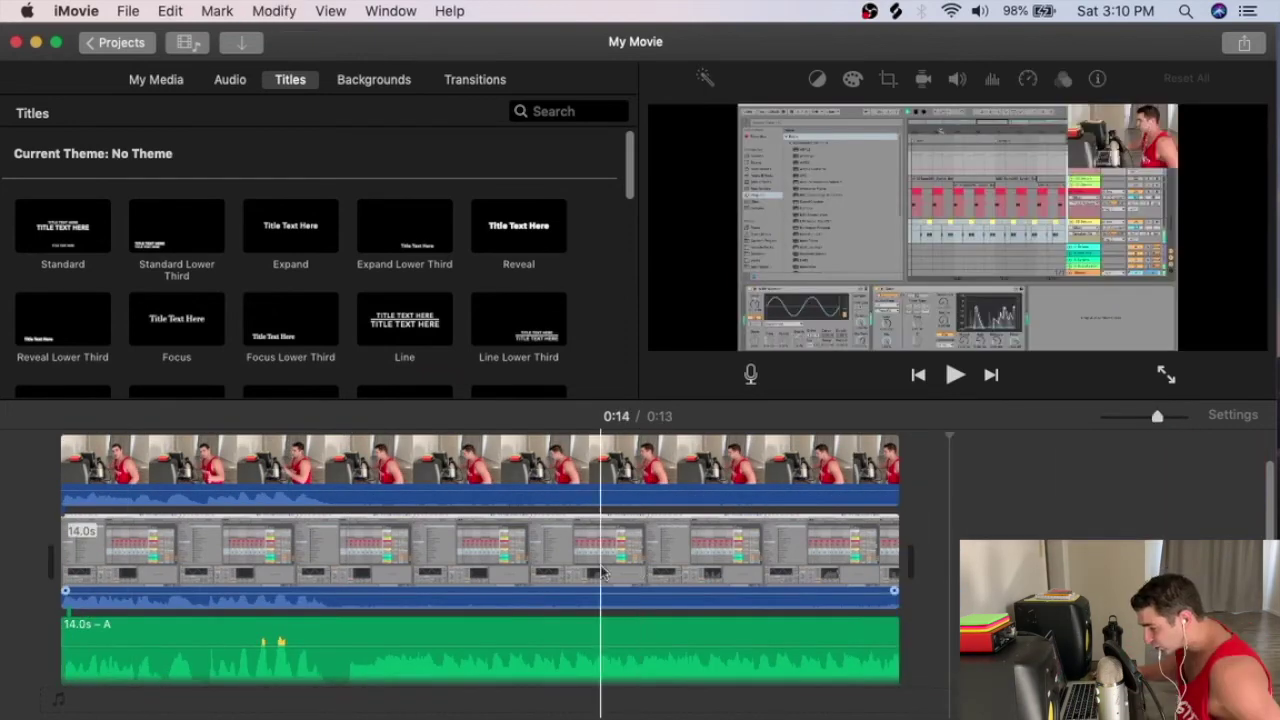
Step: Silence the built-in audio of the screen recording and camera clips, and play the timeline from the start with only clip A audible
click(335, 622)
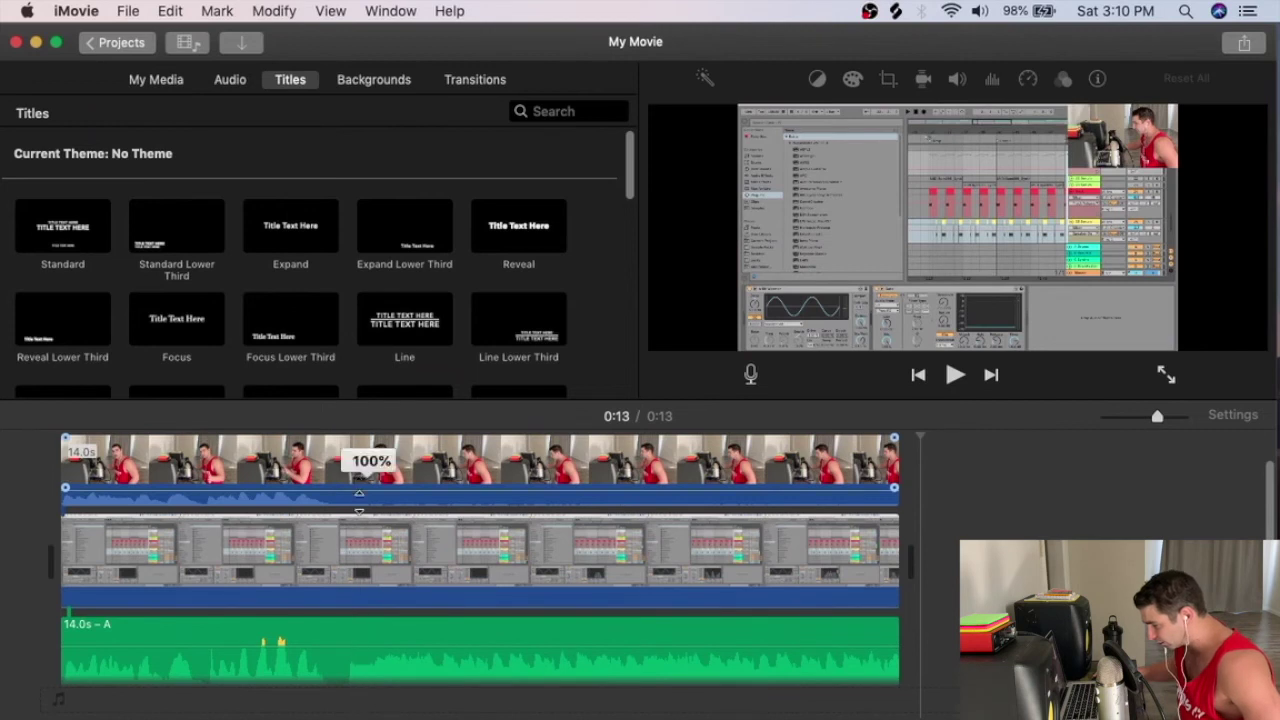
click(3, 603)
key(space)
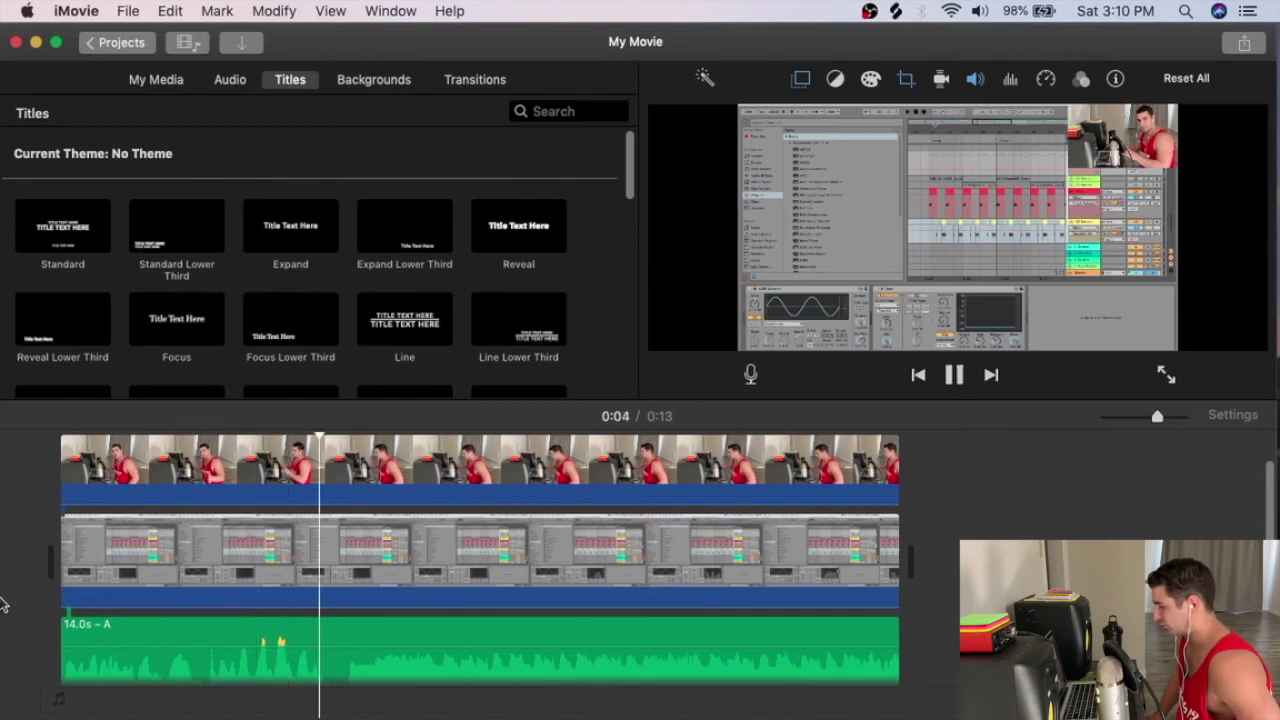
key(End)
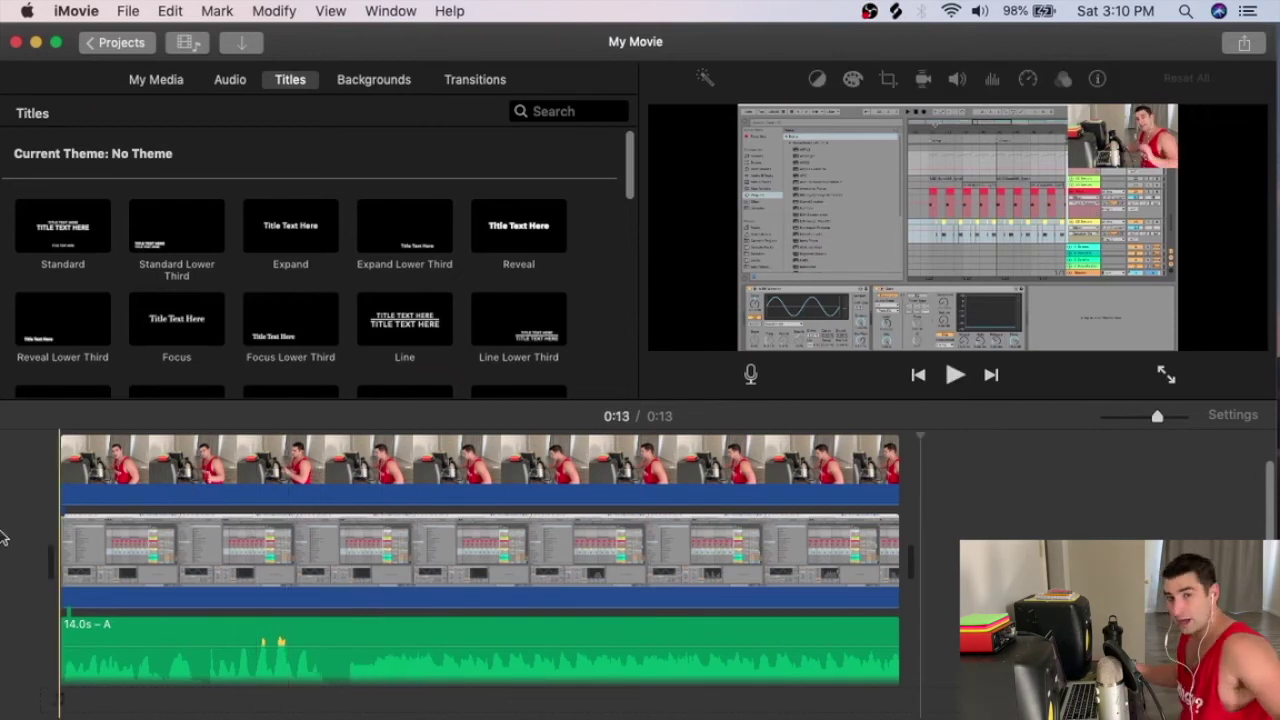
click(527, 487)
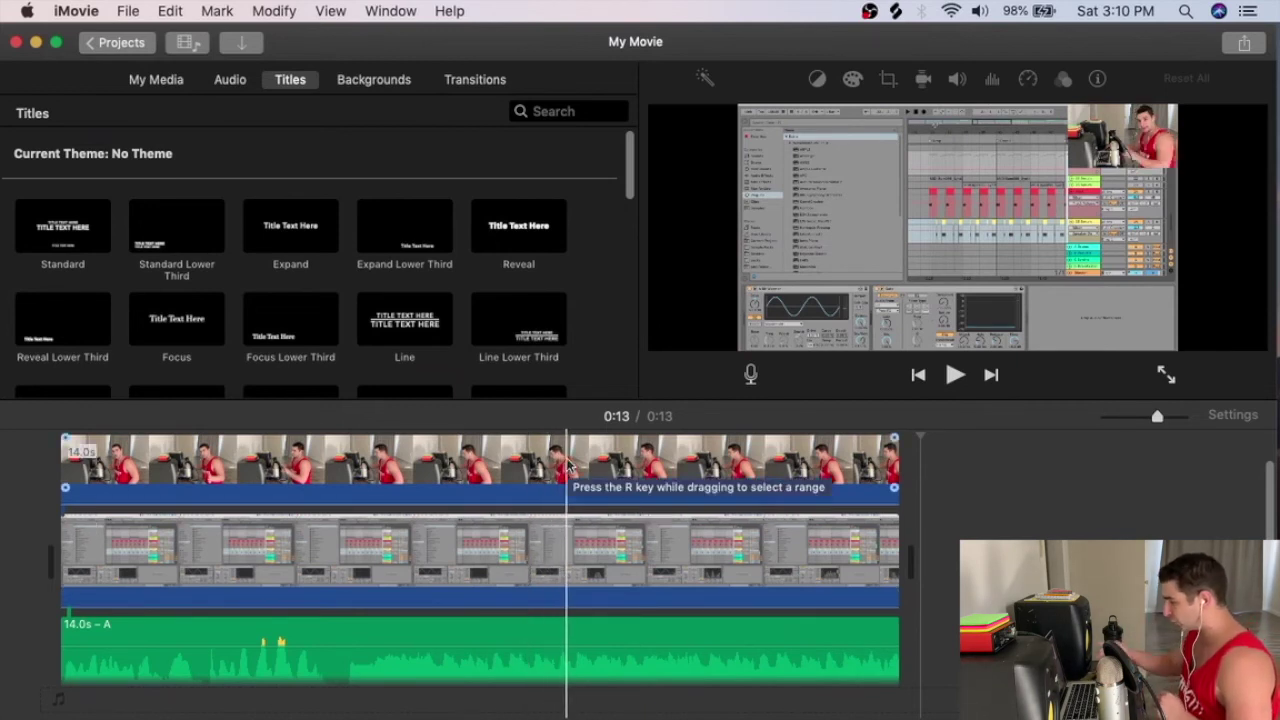
click(568, 556)
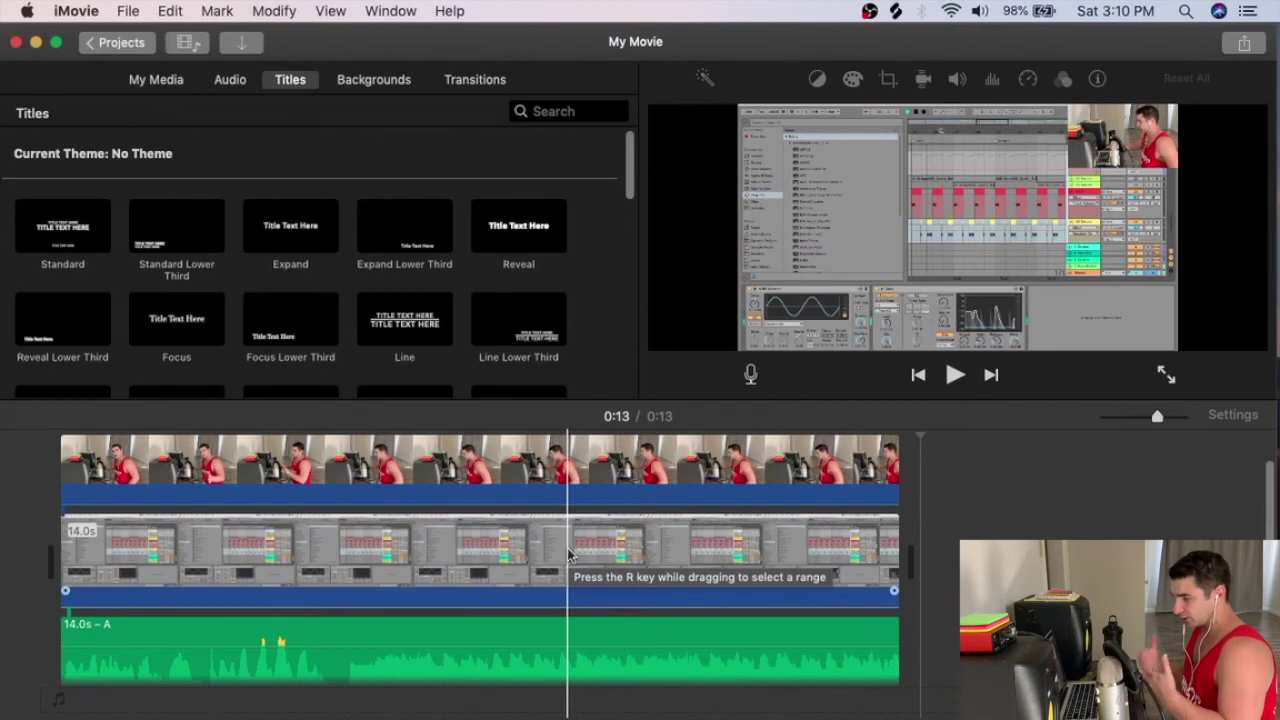
click(474, 641)
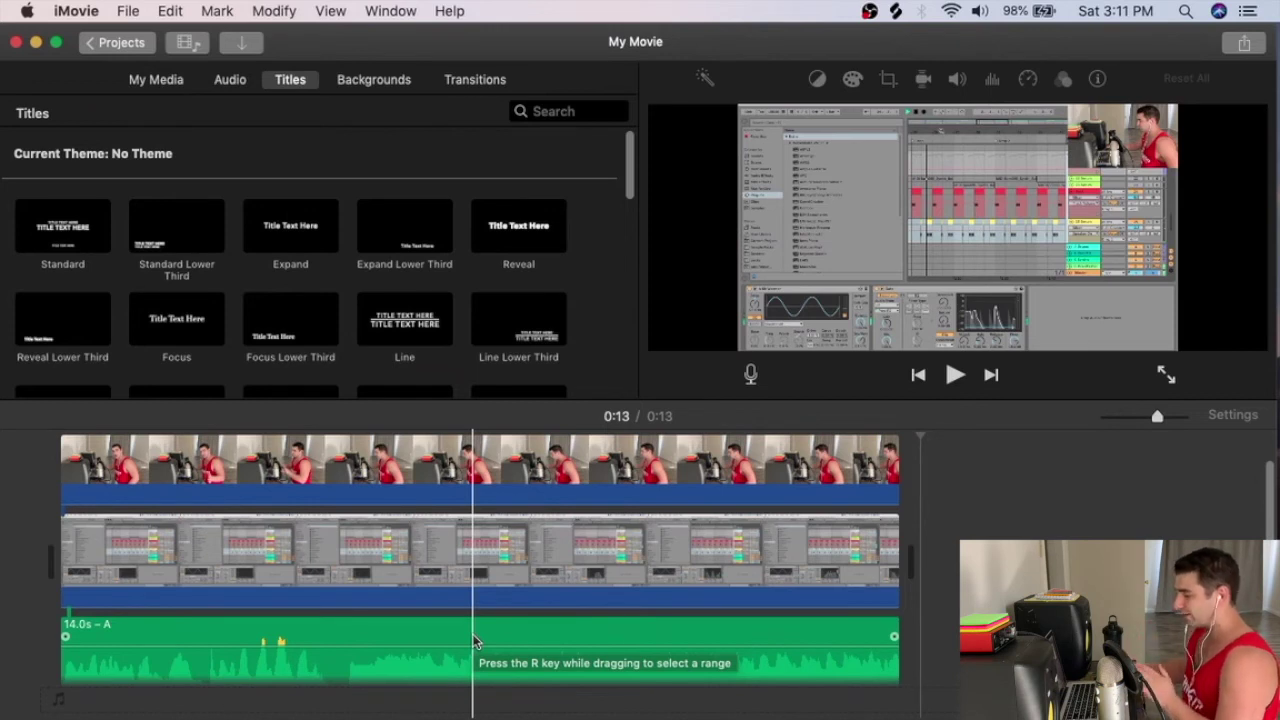
click(452, 465)
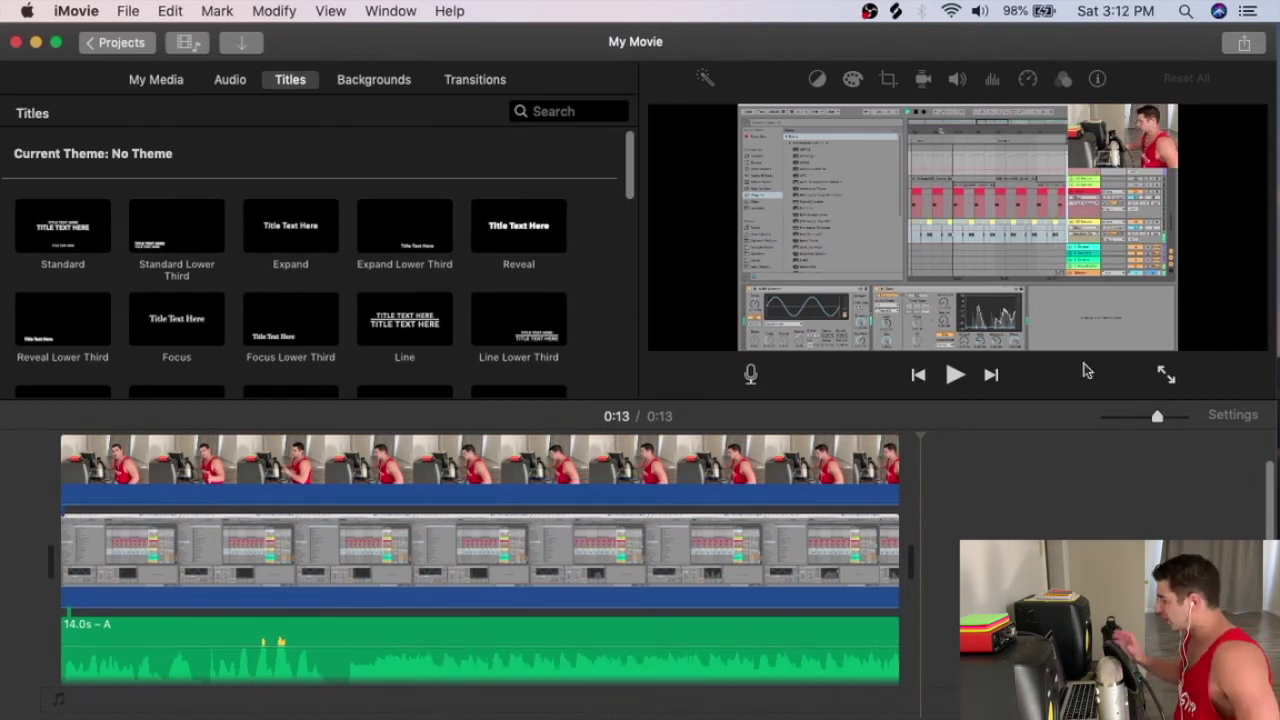
Step: Export the movie as a 720p video file named Video on the Desktop, and dismiss the notification when the export ends
click(1244, 42)
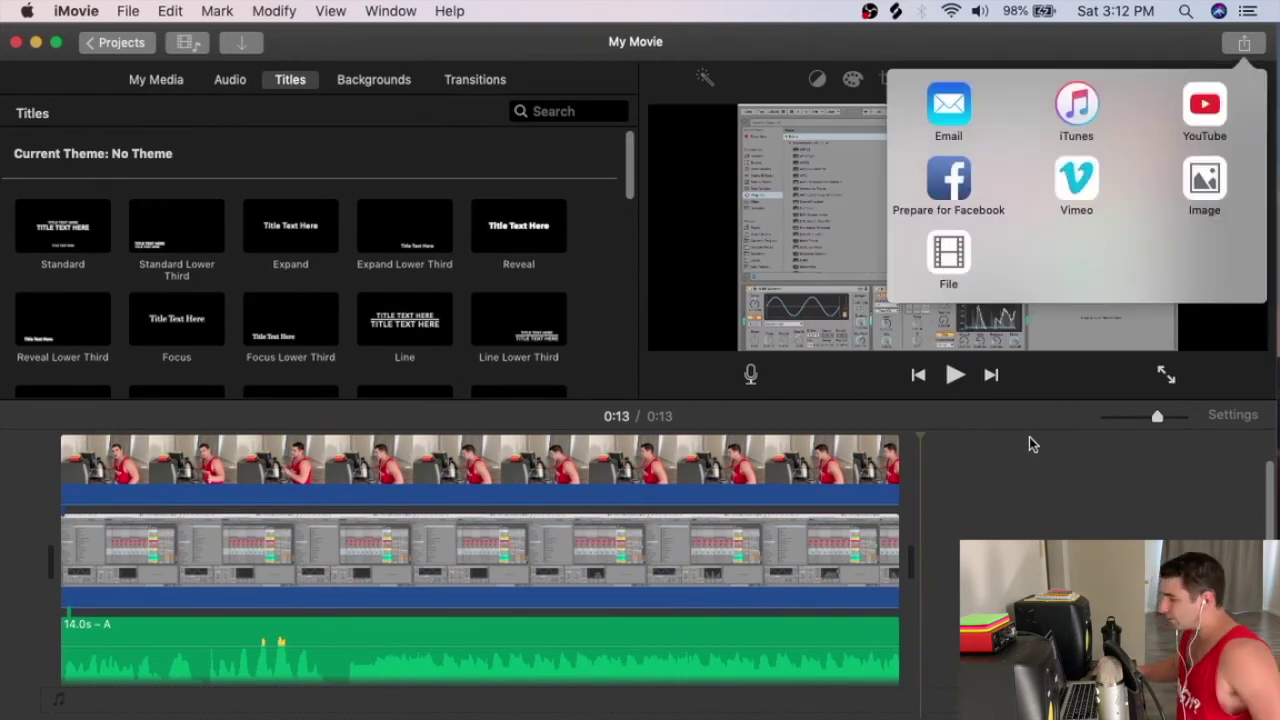
click(948, 255)
click(763, 318)
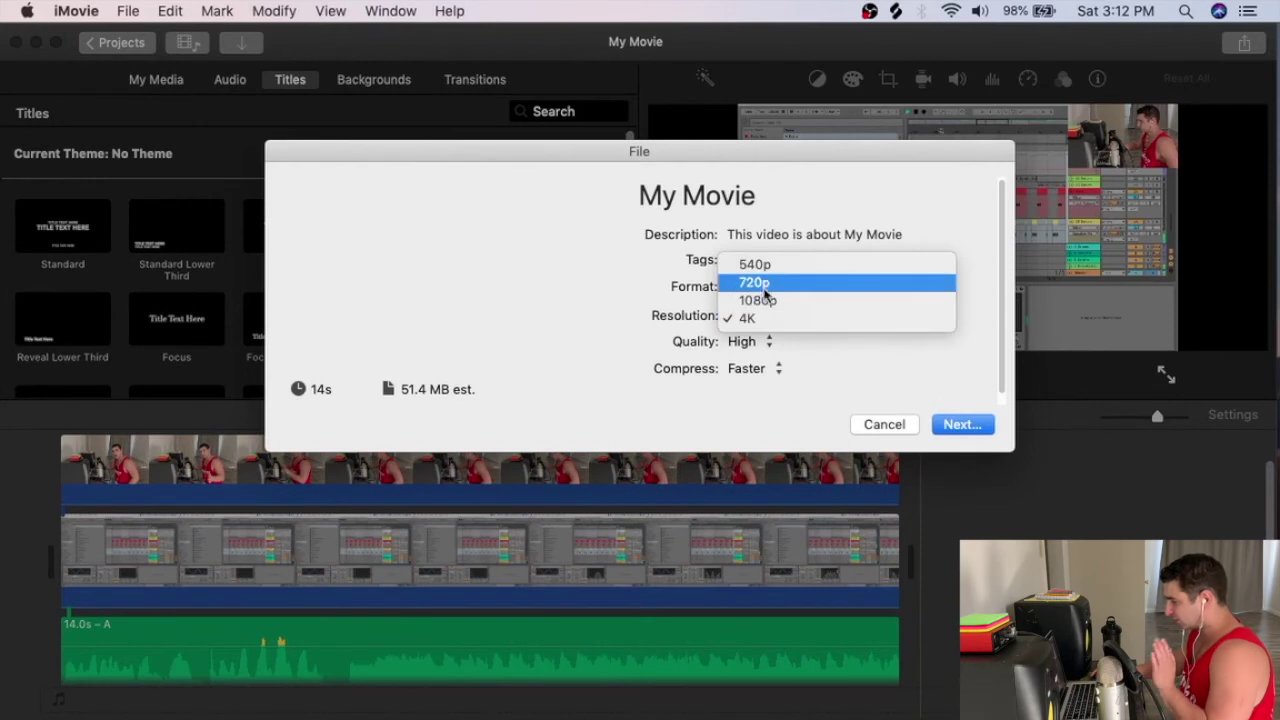
click(766, 285)
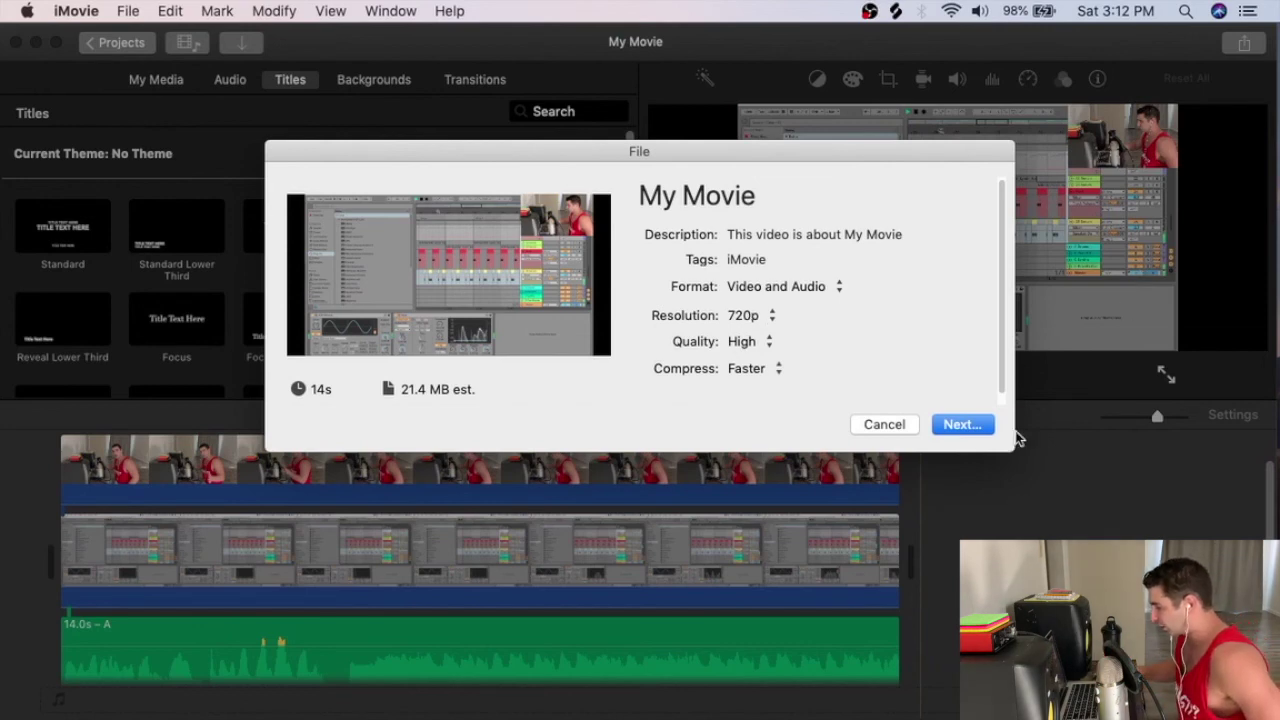
key(Return)
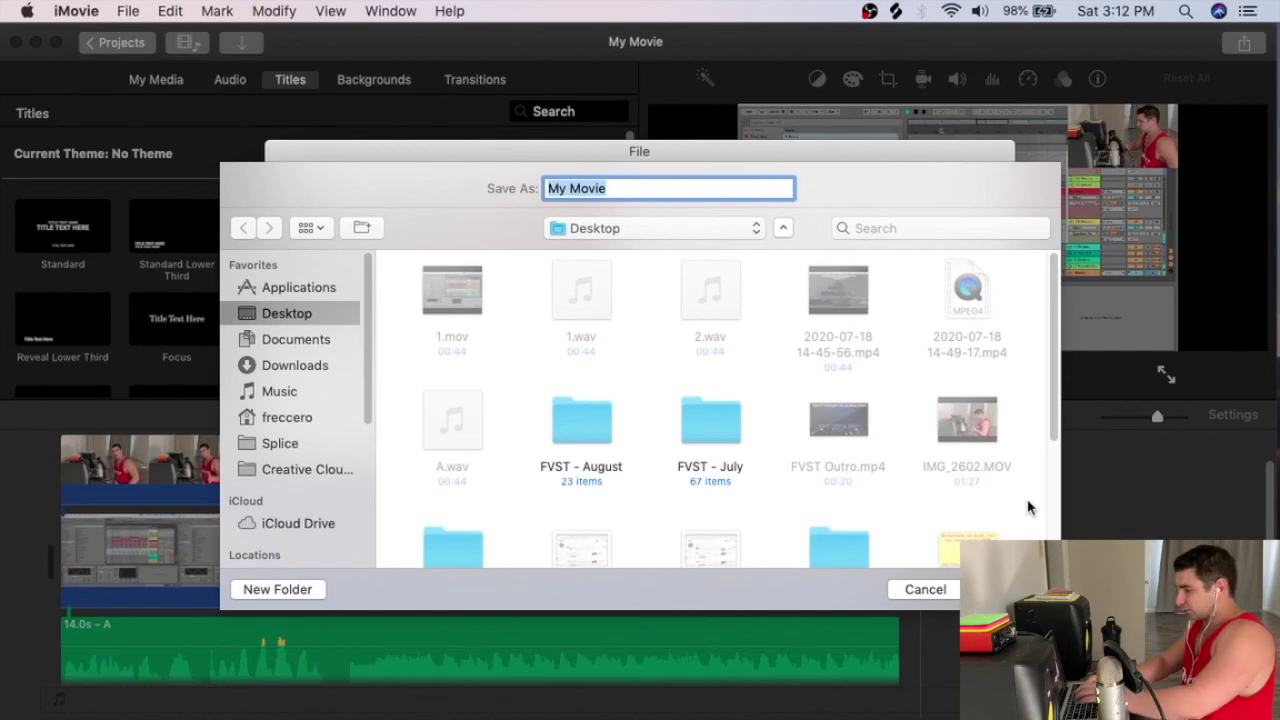
text(Video)
key(Return)
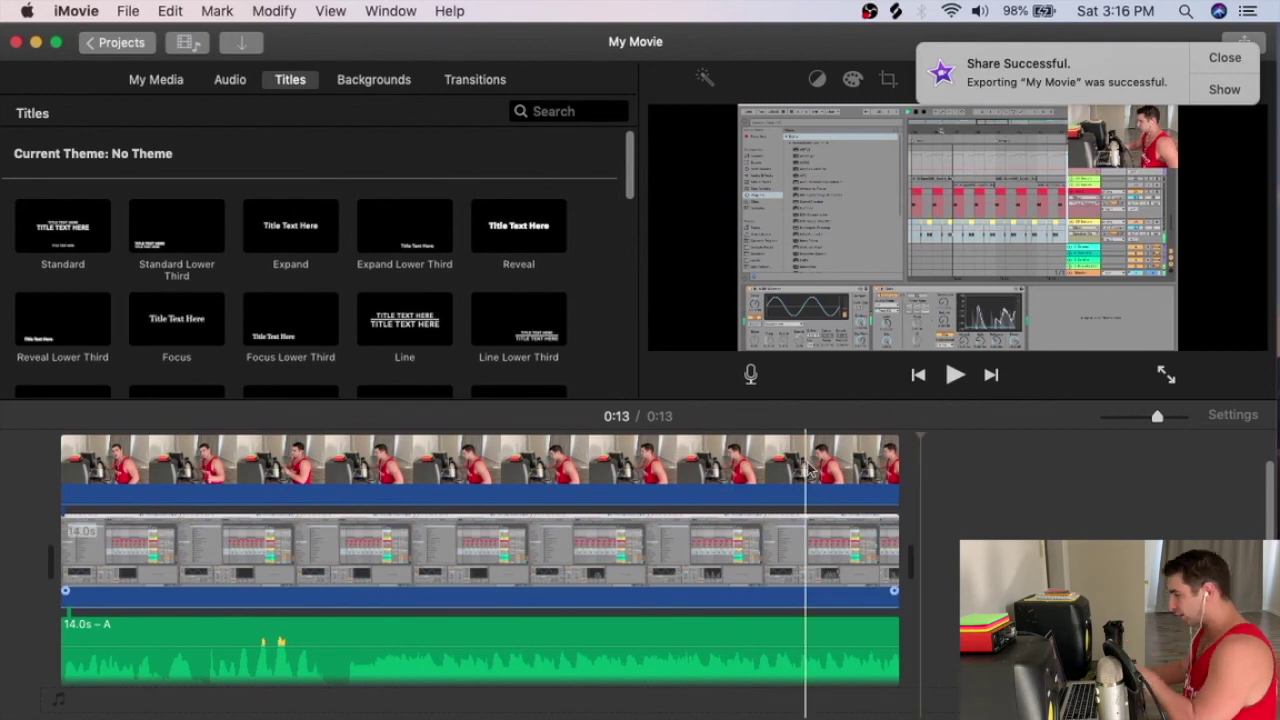
click(1224, 58)
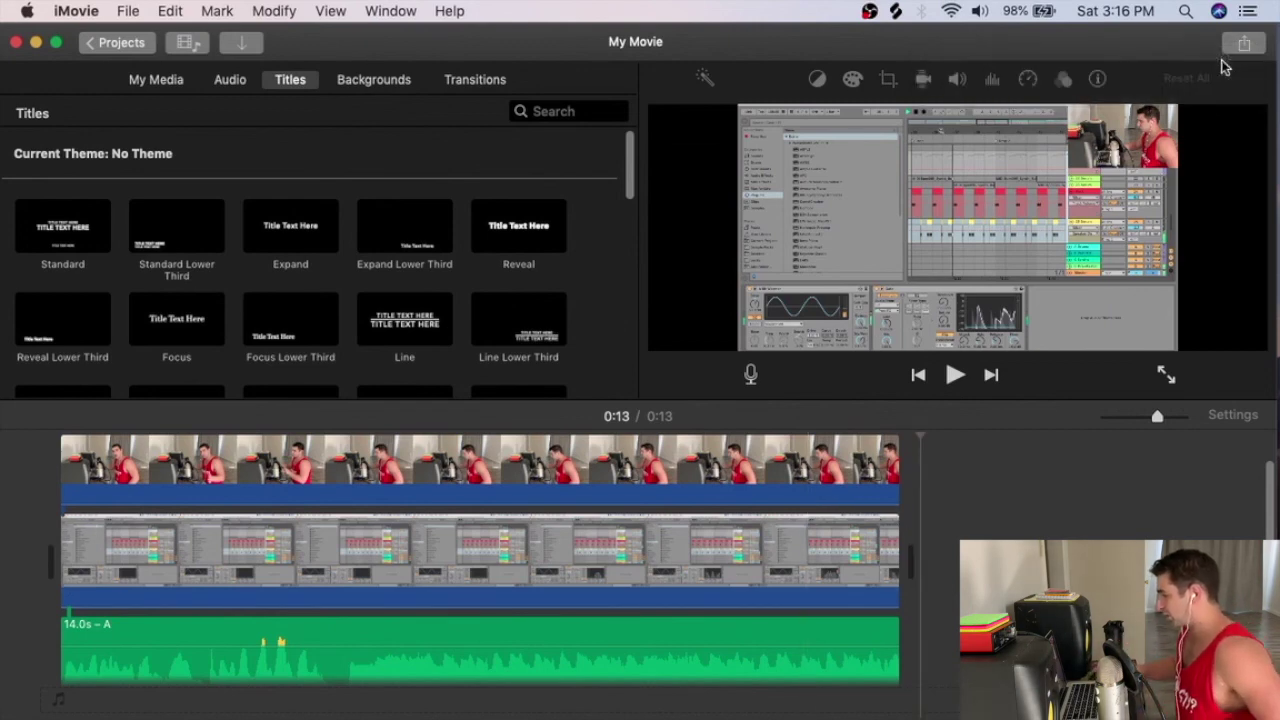
Step: Quit iMovie, place the exported Video.mp4 beside A.wav on the desktop, and align the desktop icons with Clean Up
key(super+q)
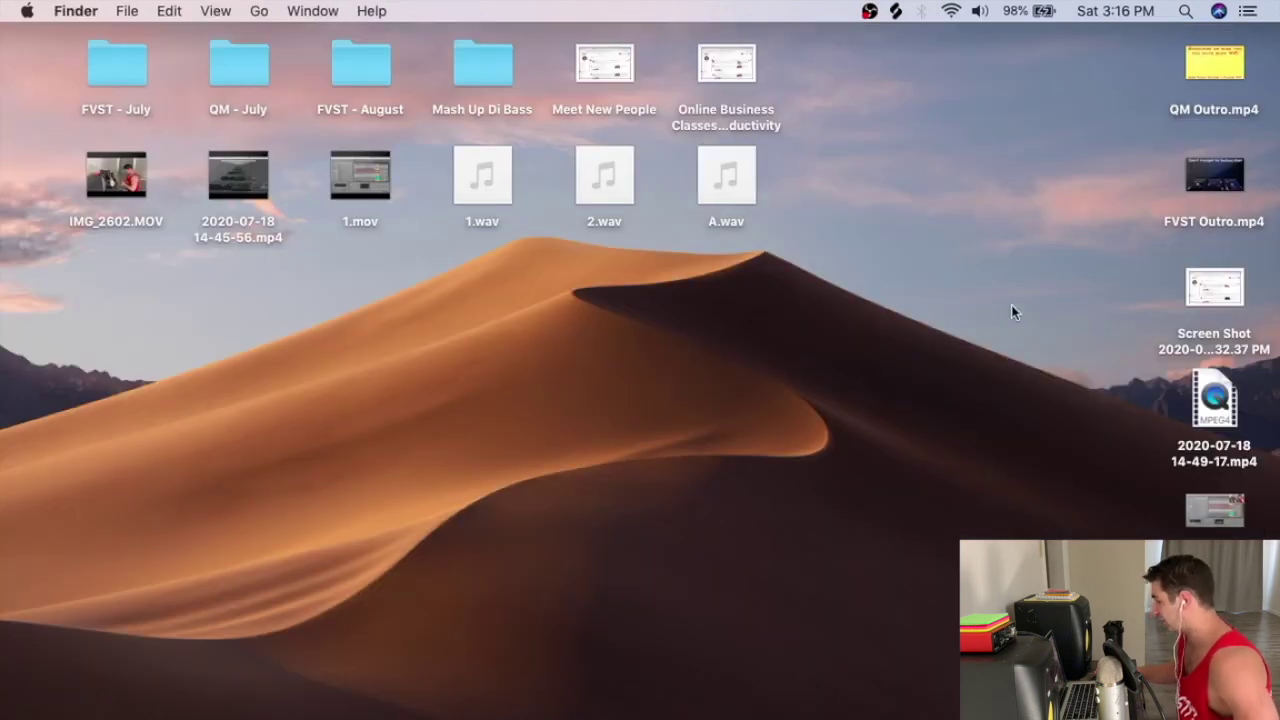
drag(1214, 510, 866, 186)
right_click(956, 172)
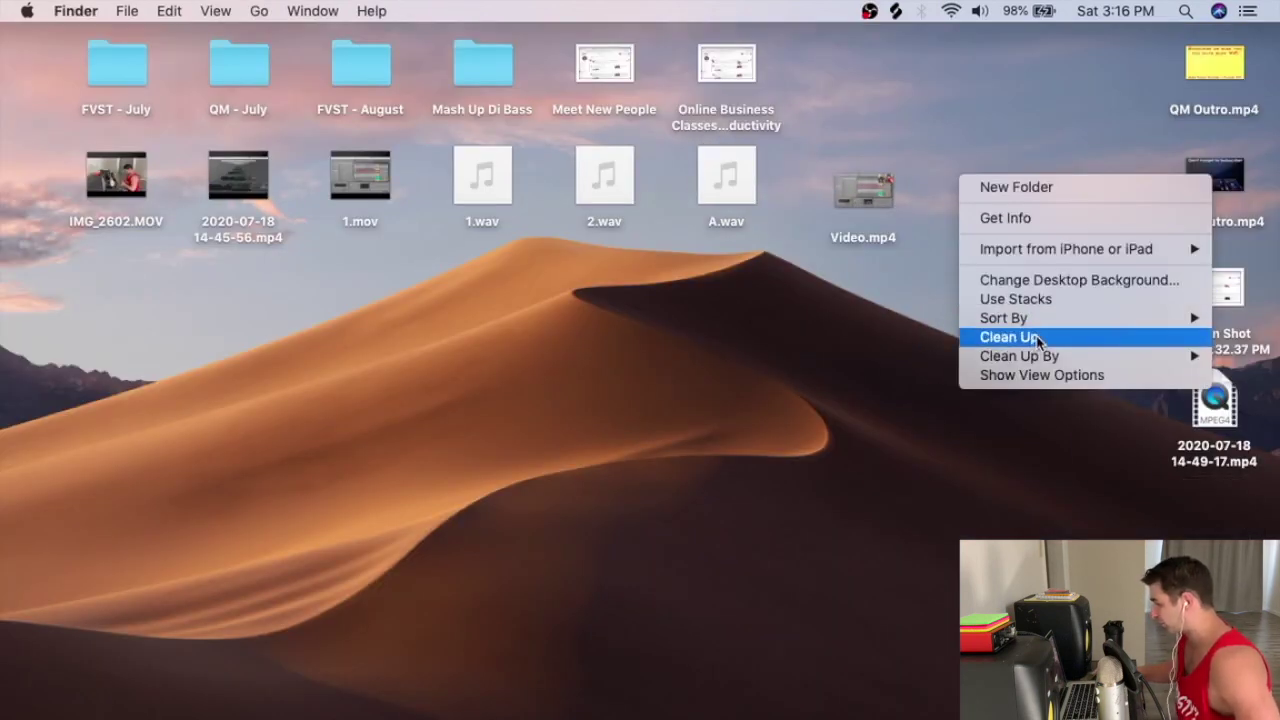
click(1005, 334)
Step: Open Video.mp4 from the desktop in QuickTime Player and play it to check the exported result
double_click(876, 169)
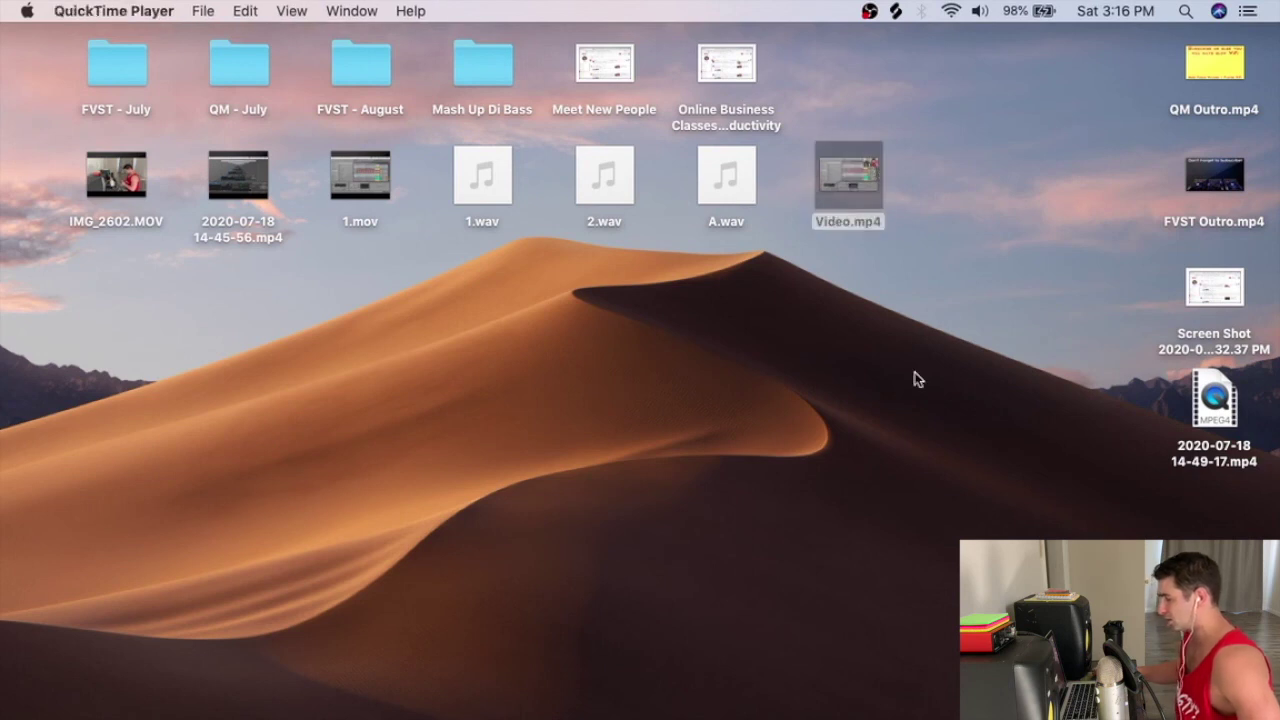
key(space)
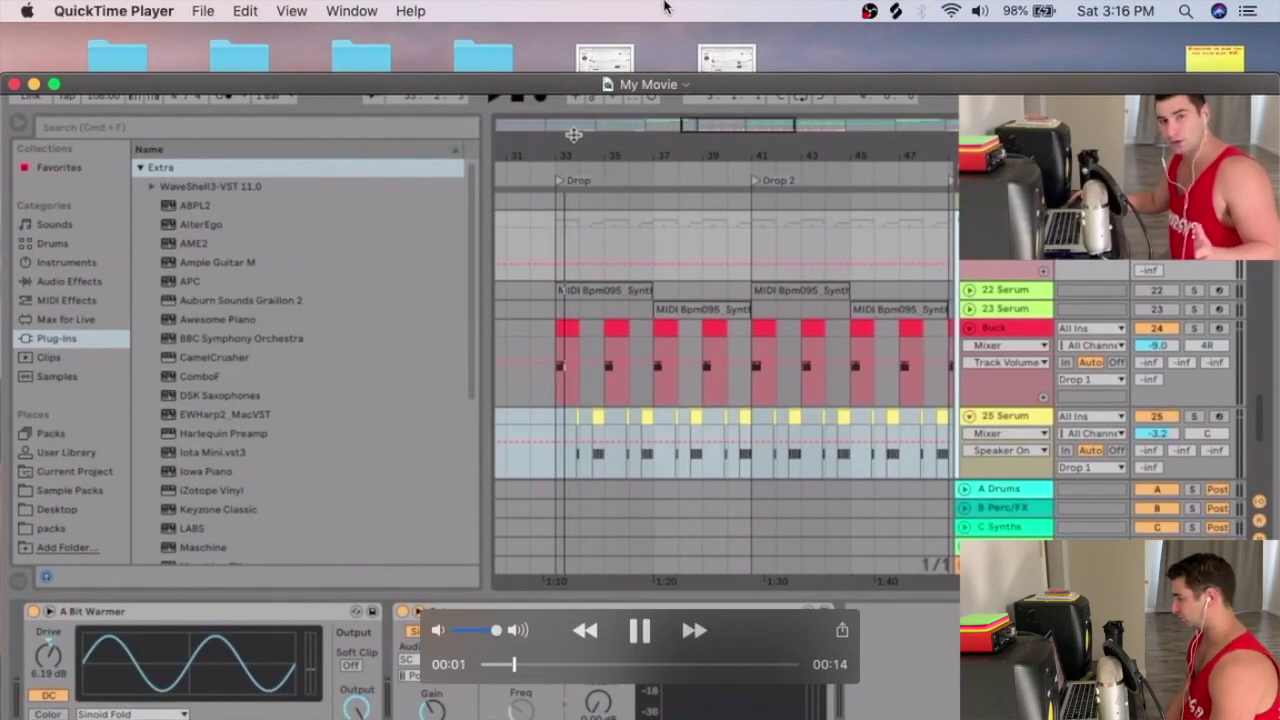